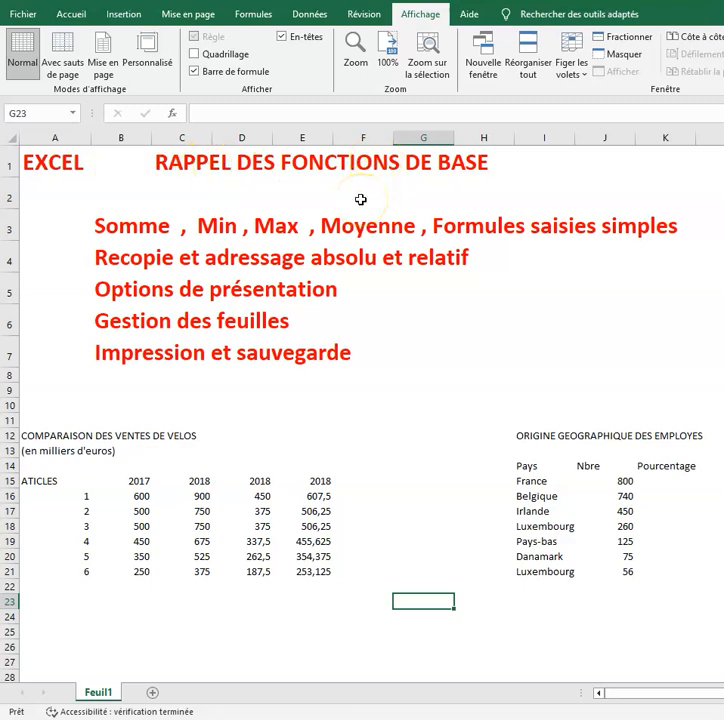
Display the gridlines on the worksheet
left_click(194, 54)
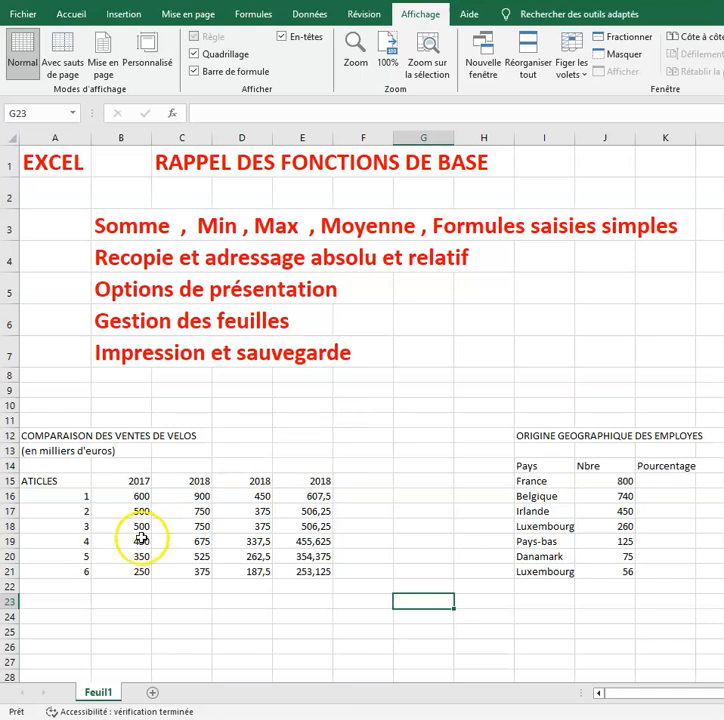
Examine the bike sales comparison table, going through its title, year headings, last column's formulas and the empty cells below
left_click(59, 436)
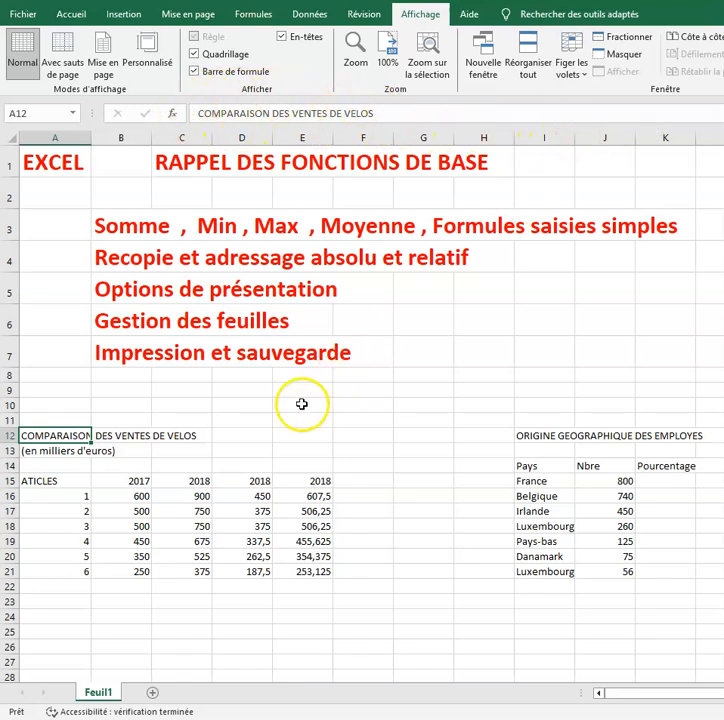
left_click(48, 481)
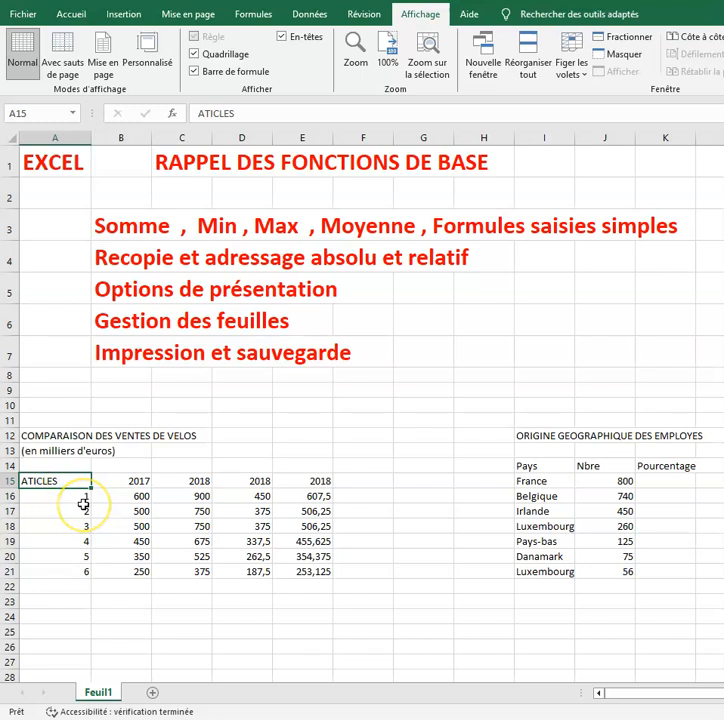
key("Right")
key("Right")
key("Right")
key("Right")
key("Right")
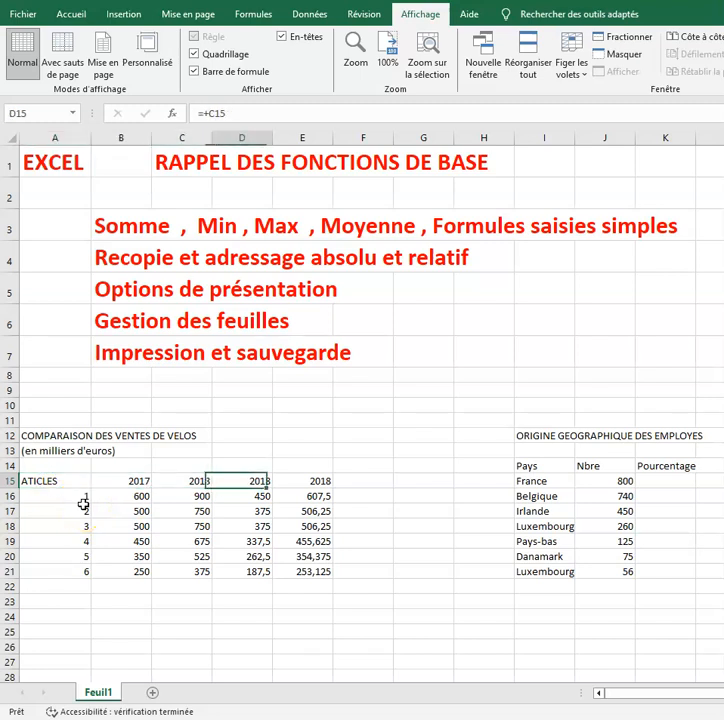
key("Left")
key("Down")
key("Down")
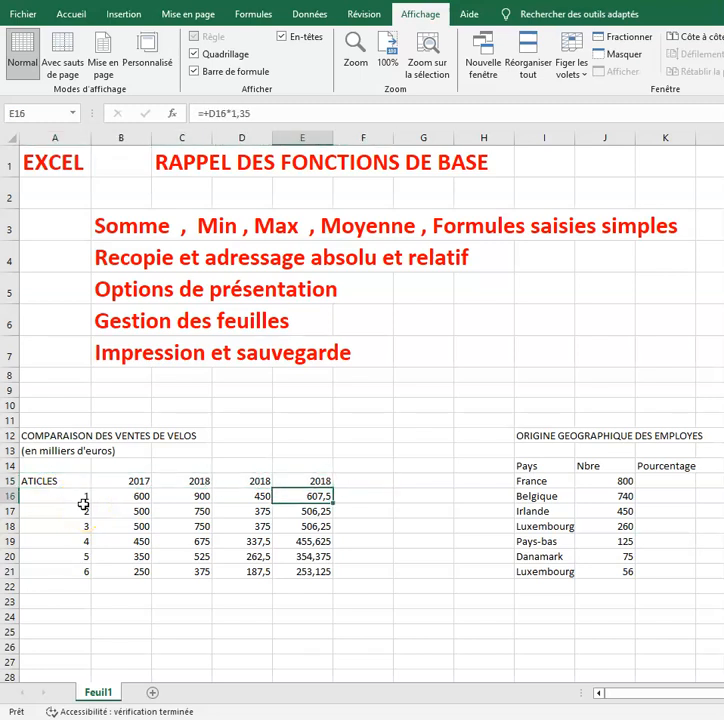
key("Down")
key("Down")
key("Down")
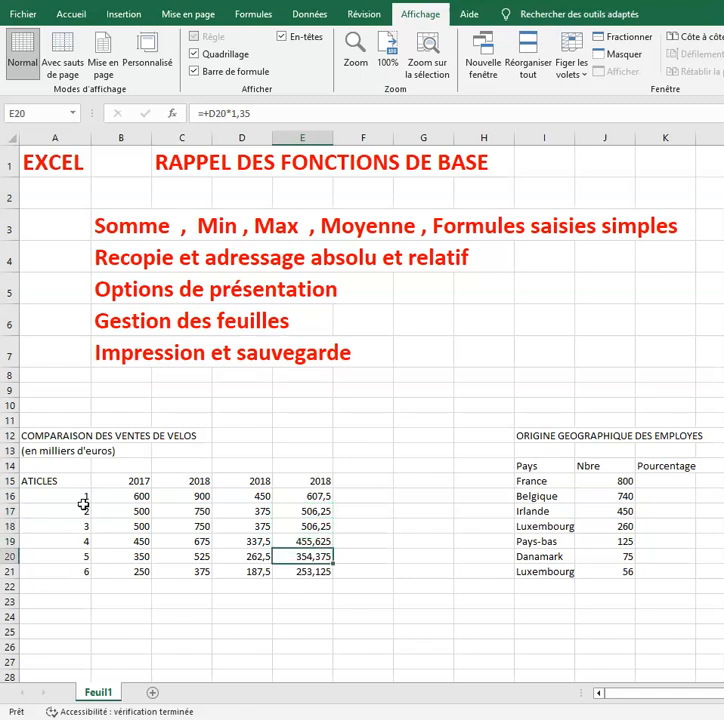
key("Down")
key("Down")
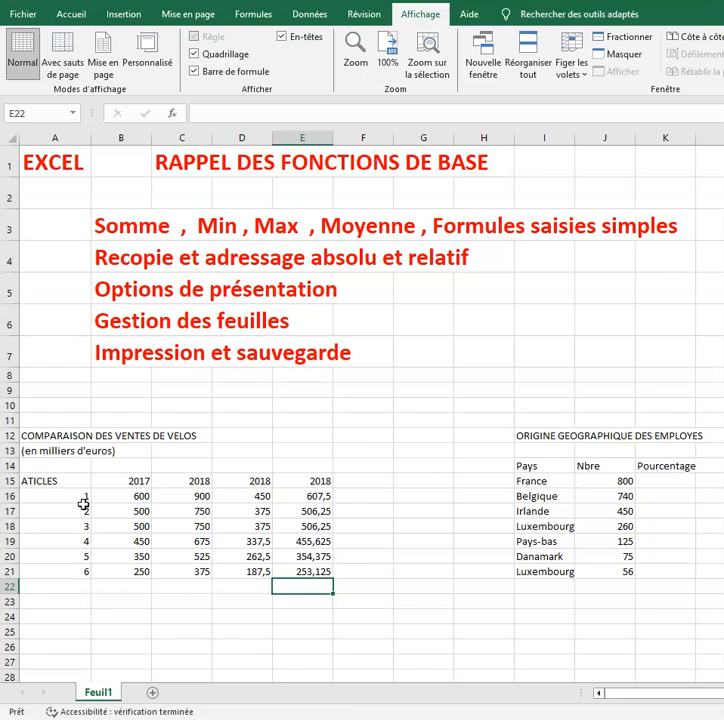
key("Down")
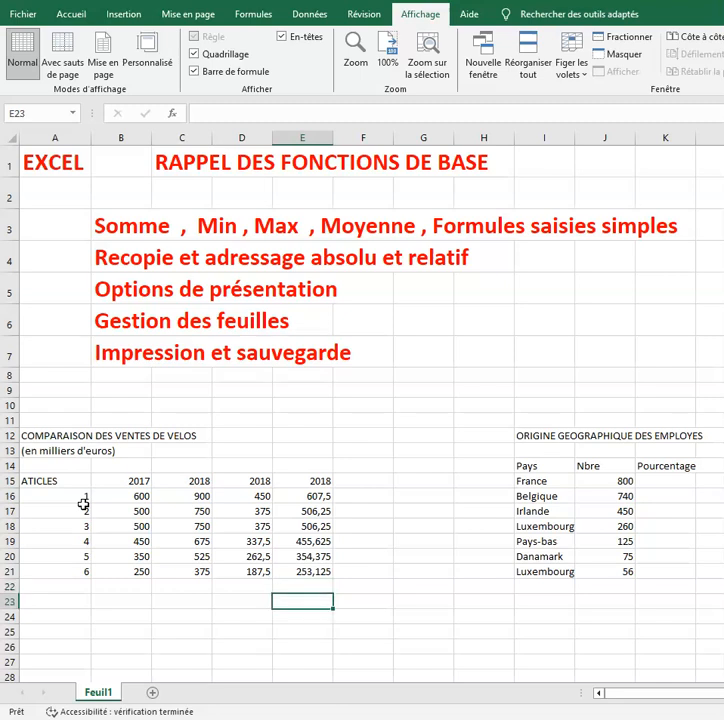
key("Left")
key("Left")
key("Left")
key("Left")
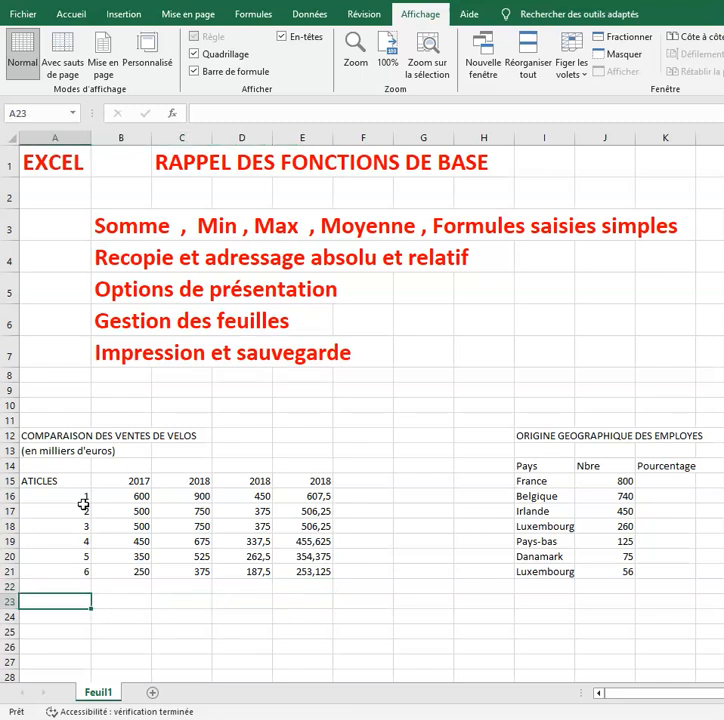
scroll(115, 442, "down", 1)
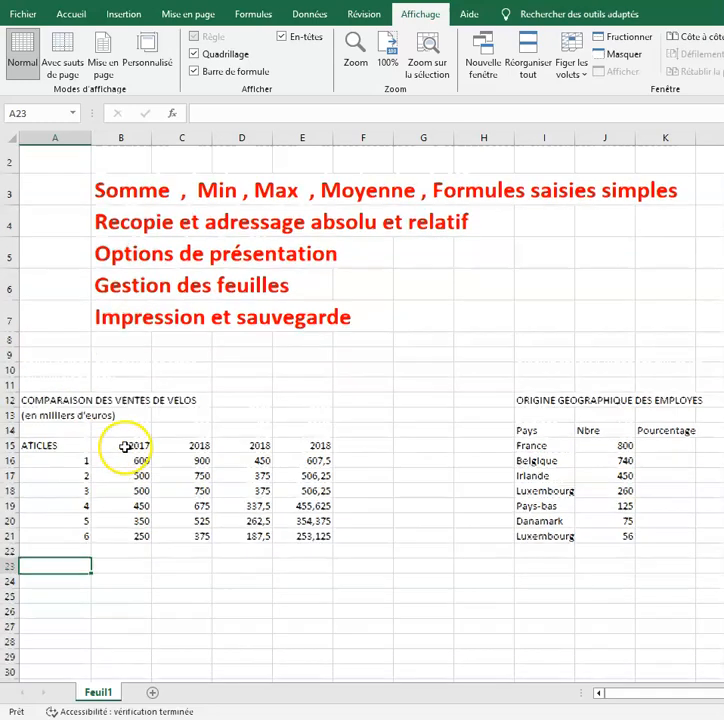
scroll(140, 450, "up", 1)
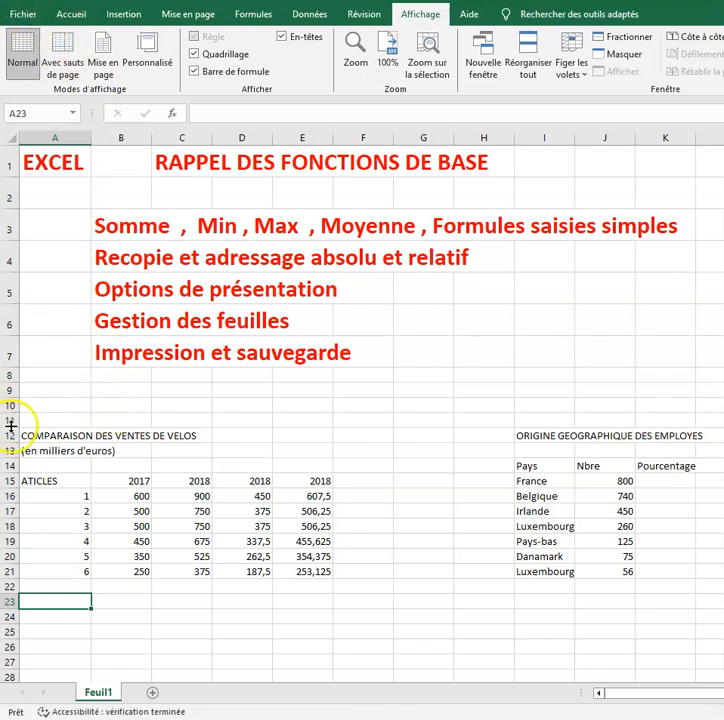
Delete rows 1 to 11 containing the red introductory text above the two tables
left_click_drag(10, 420, 20, 155)
right_click(72, 172)
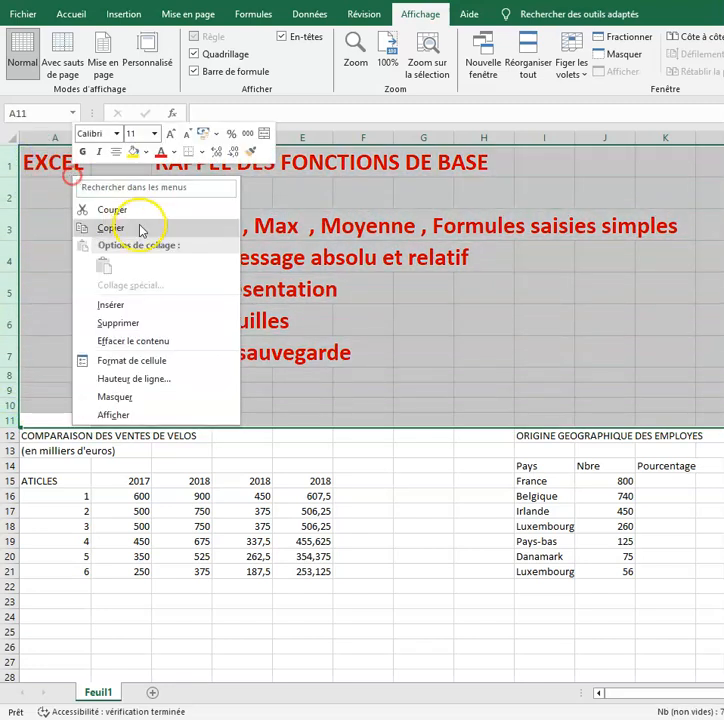
left_click(118, 324)
left_click(262, 471)
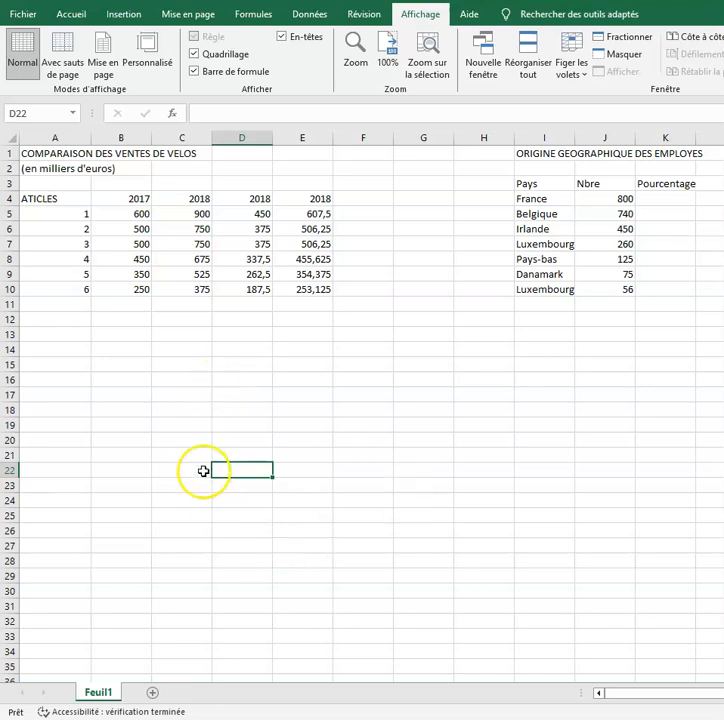
Enter the label "Somme" in cell A11, directly below the last article of the bike sales table
left_click(82, 305)
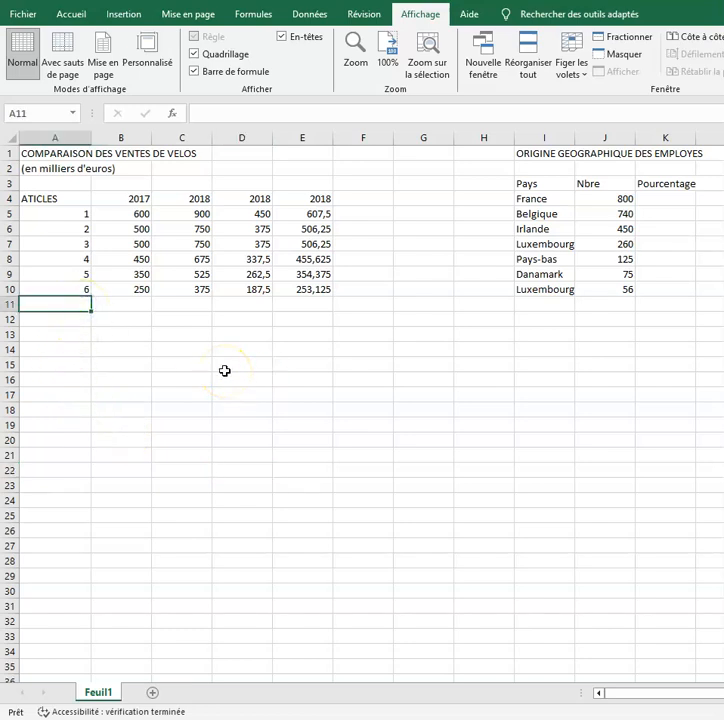
type("Som")
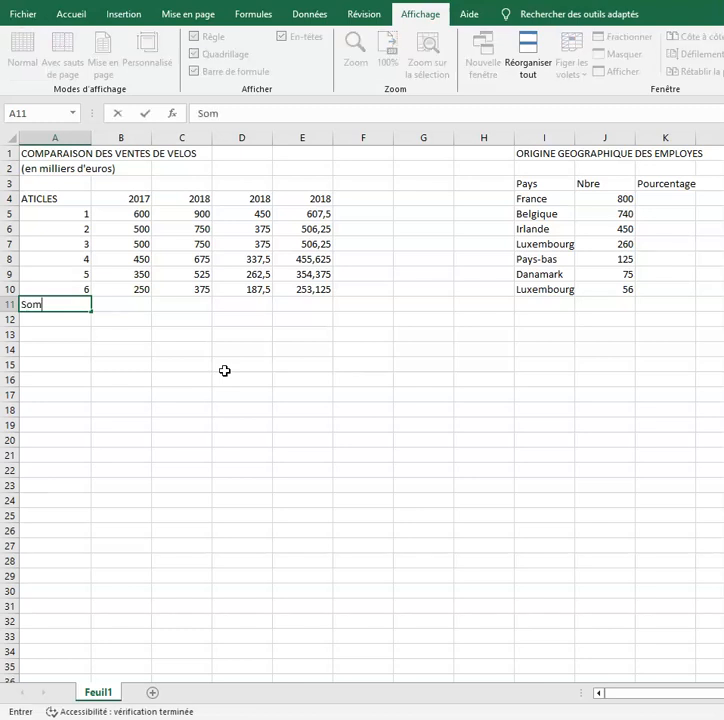
type("me")
key("Return")
key("Up")
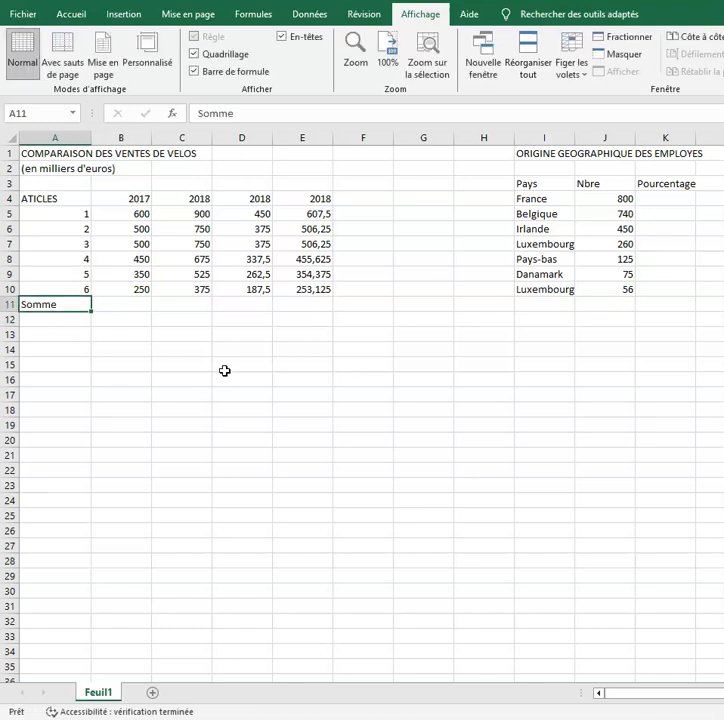
Calculate the 2017 sales total in cell B11 with the formula =SOMME(B5:B10)
key("Right")
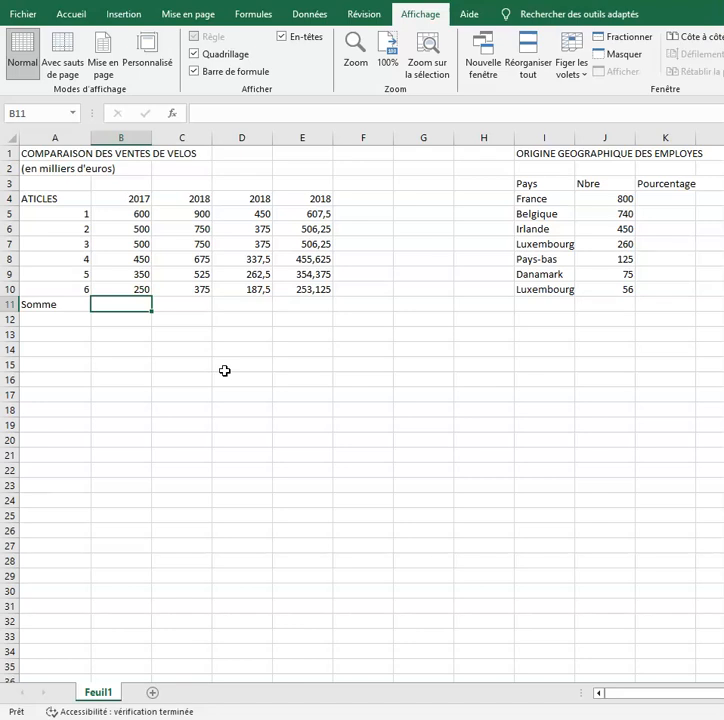
type("=somme(")
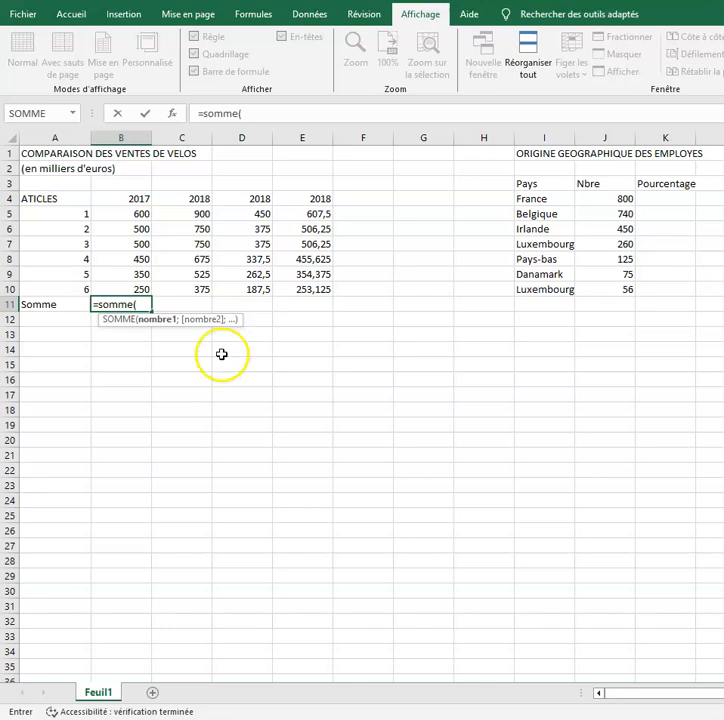
left_click_drag(126, 216, 134, 284)
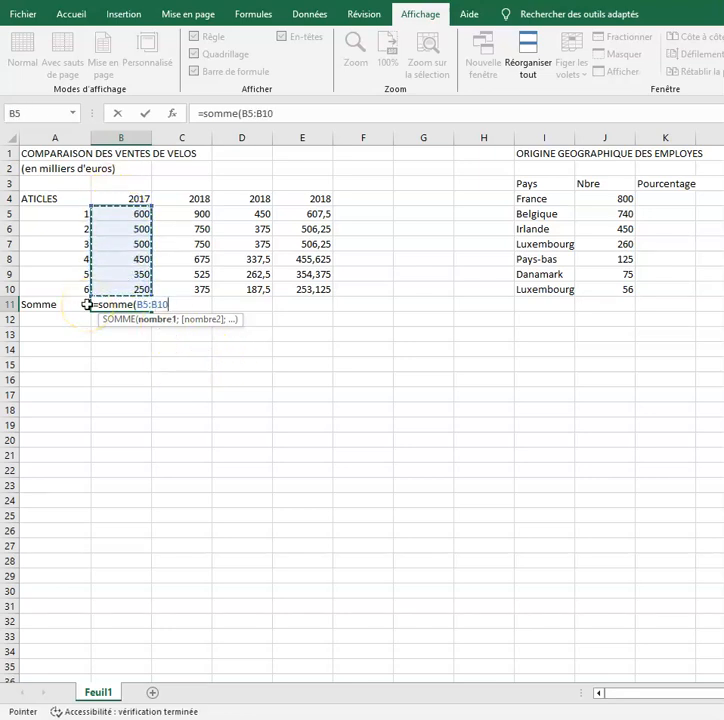
type(")")
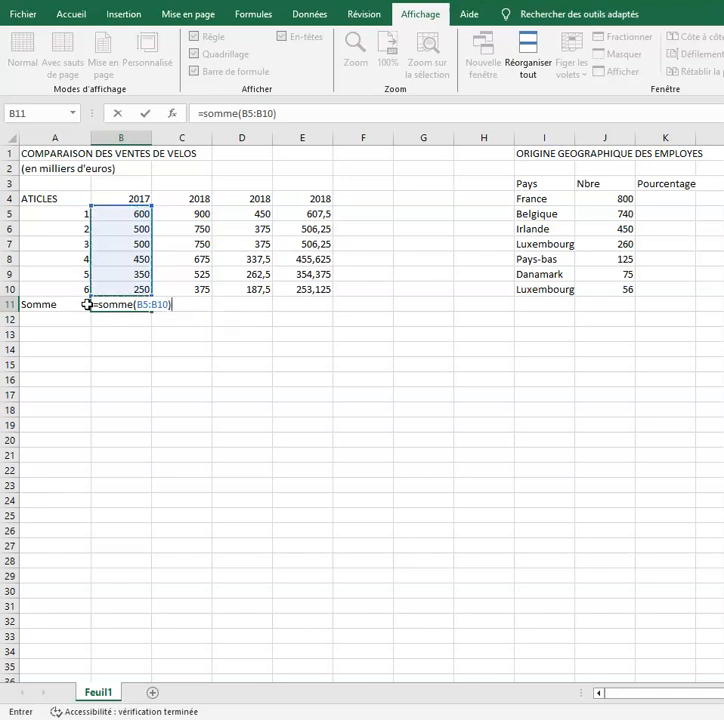
key("Return")
key("Up")
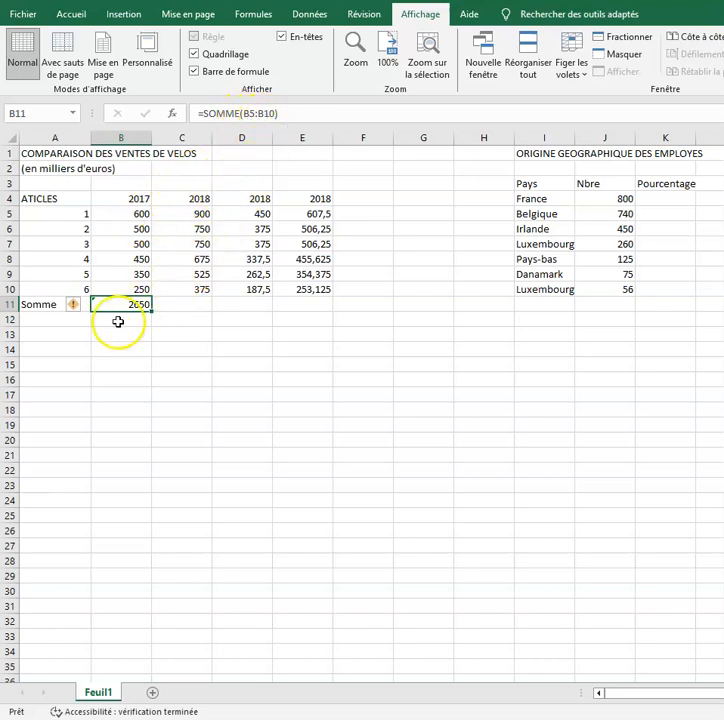
Enter the label "Min" in cell A12, below "Somme"
left_click(34, 322)
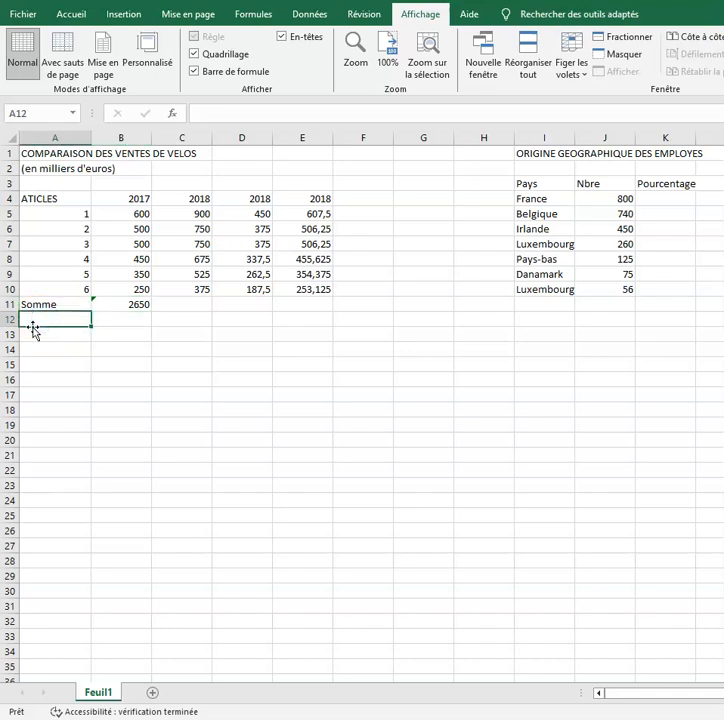
type("Min")
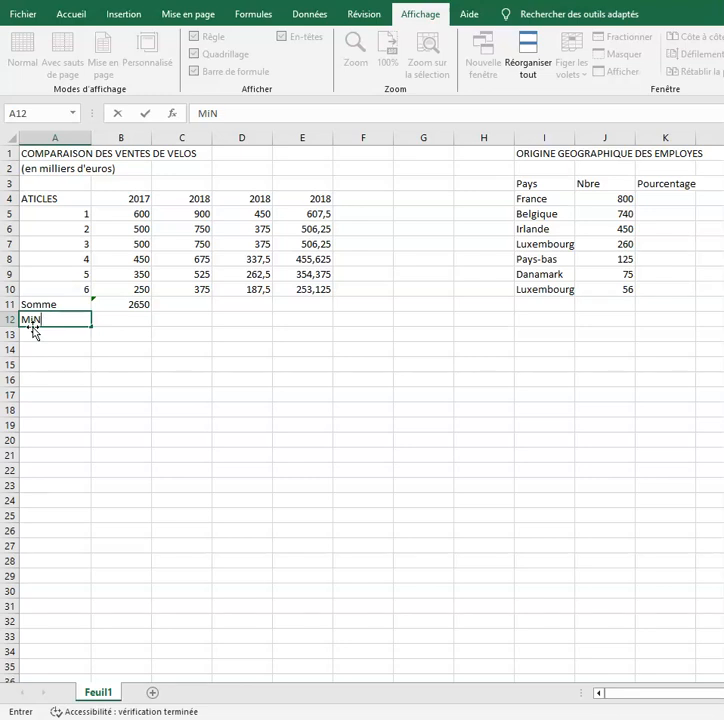
key("Return")
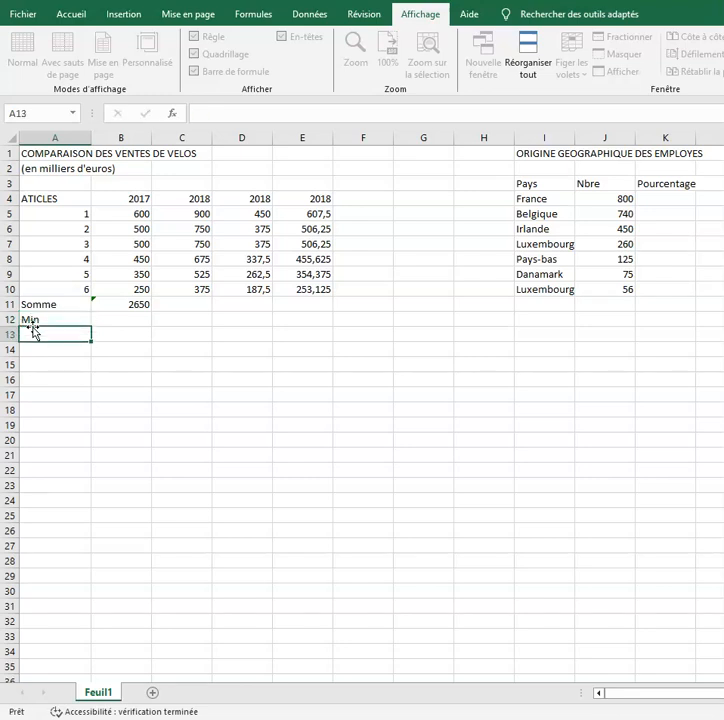
Calculate the lowest 2017 sales value in cell B12 with the formula =MIN(B5:B10)
key("Up")
key("Right")
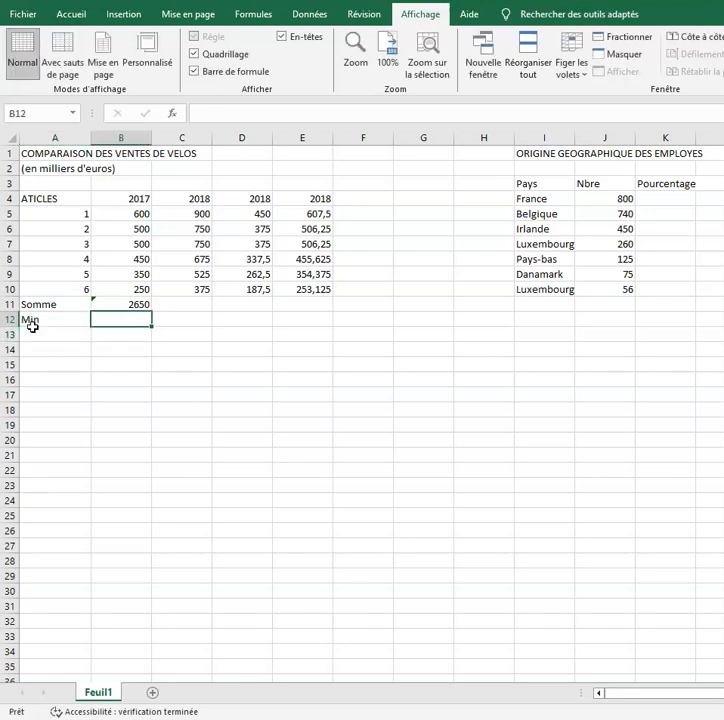
type("=min(")
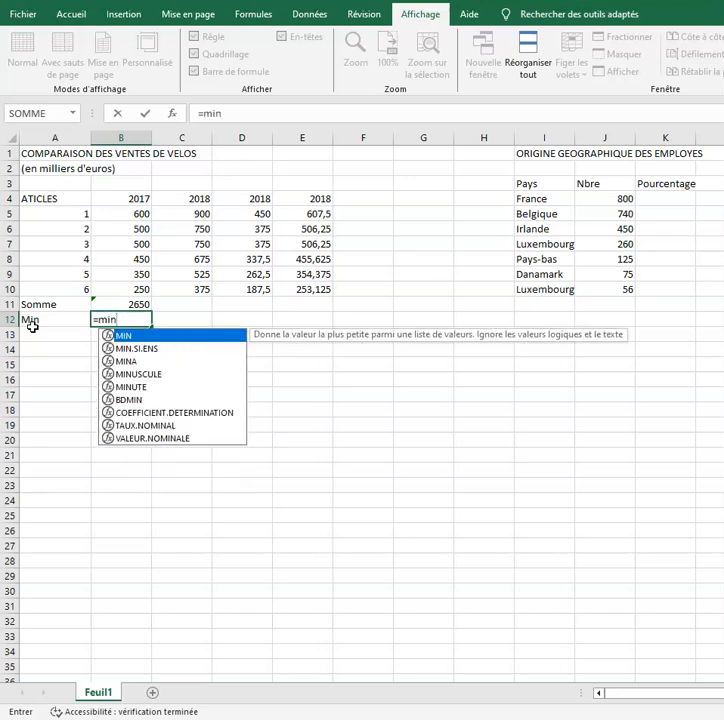
left_click_drag(96, 213, 128, 285)
type(")")
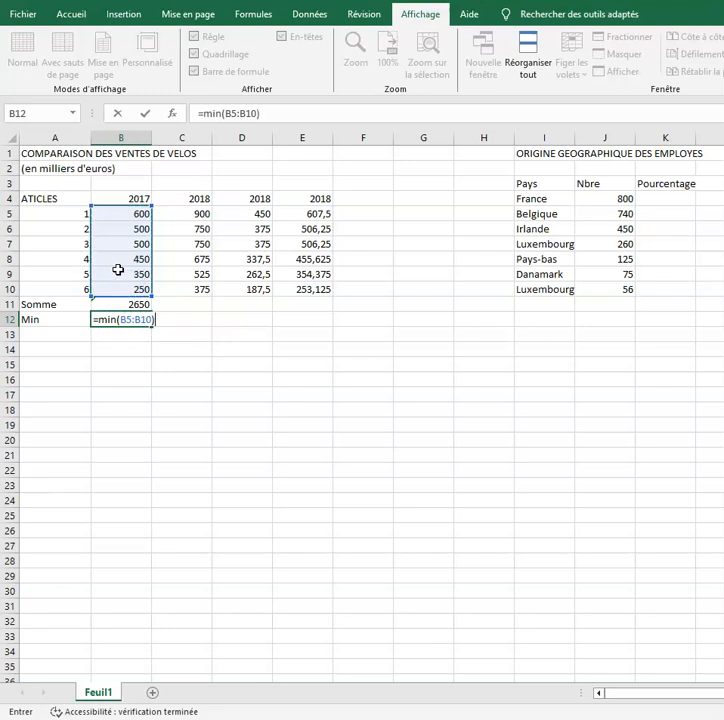
key("Return")
Enter the label "Max" in cell A13, below "Min"
key("Up")
key("Left")
key("Down")
type("Min")
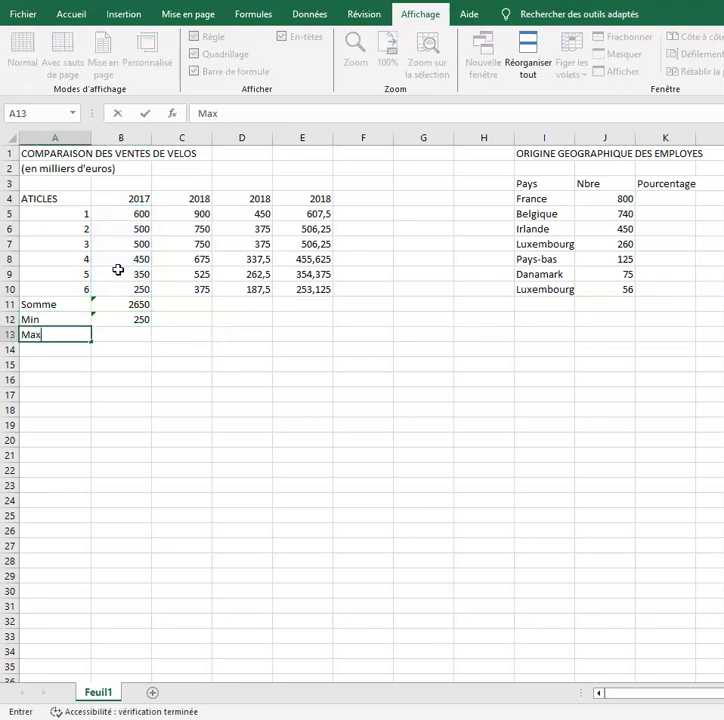
key("Return")
Calculate the highest 2017 sales value in cell B13 with the formula =MAX(B5:B10)
key("Up")
key("Right")
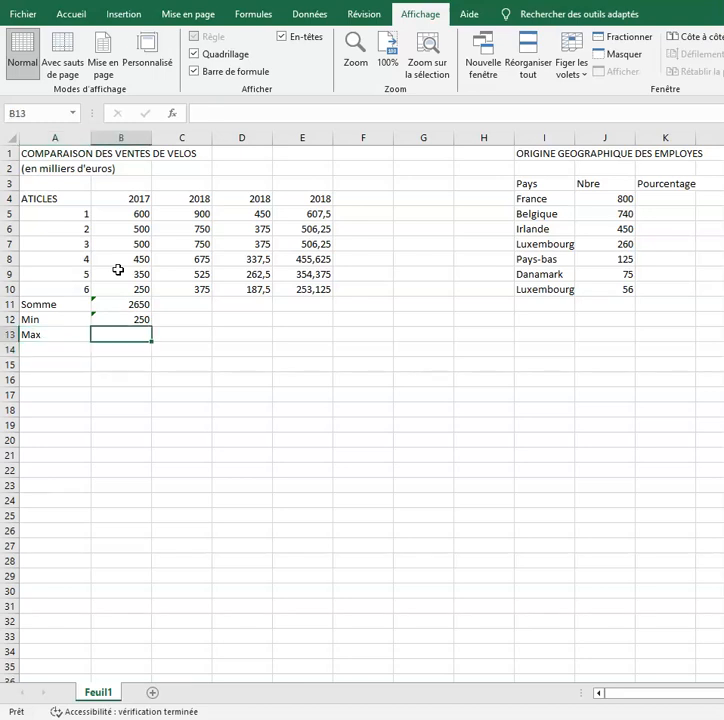
type("=")
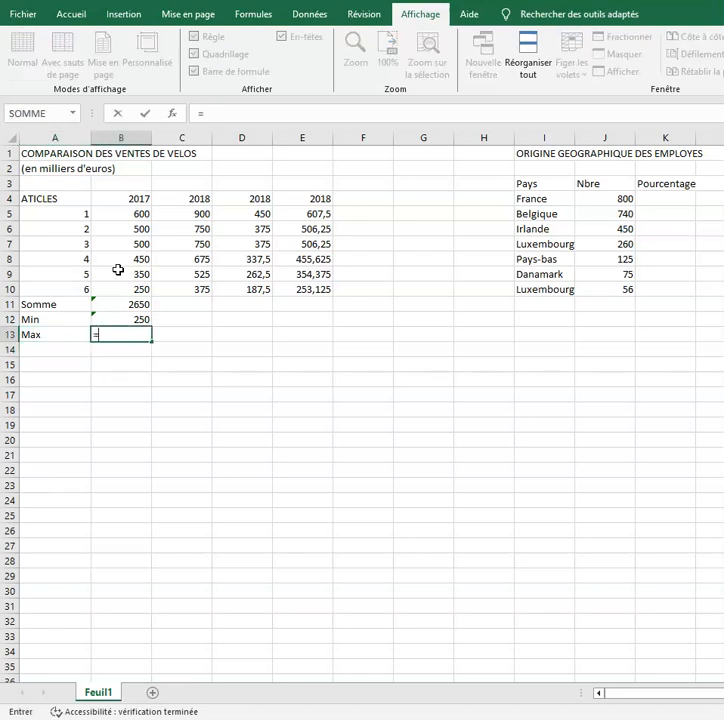
type("ma")
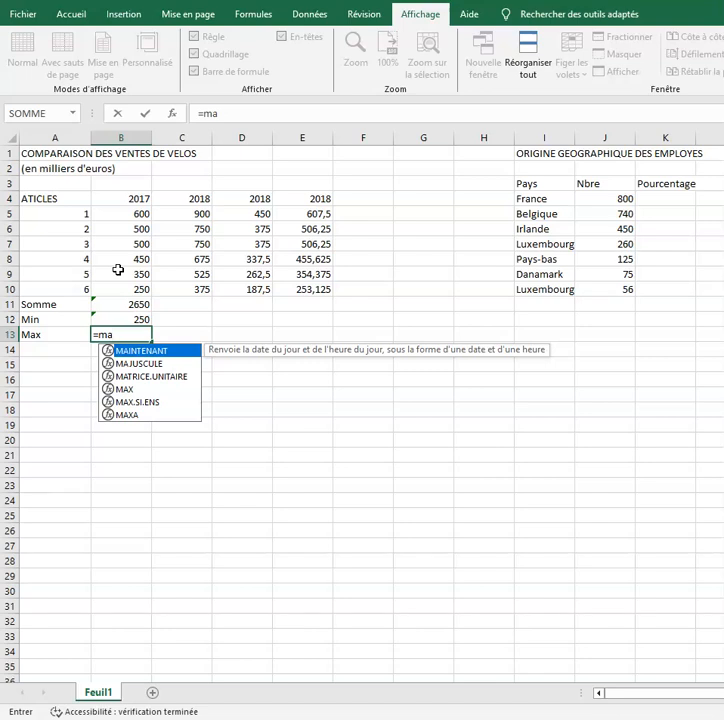
type("x")
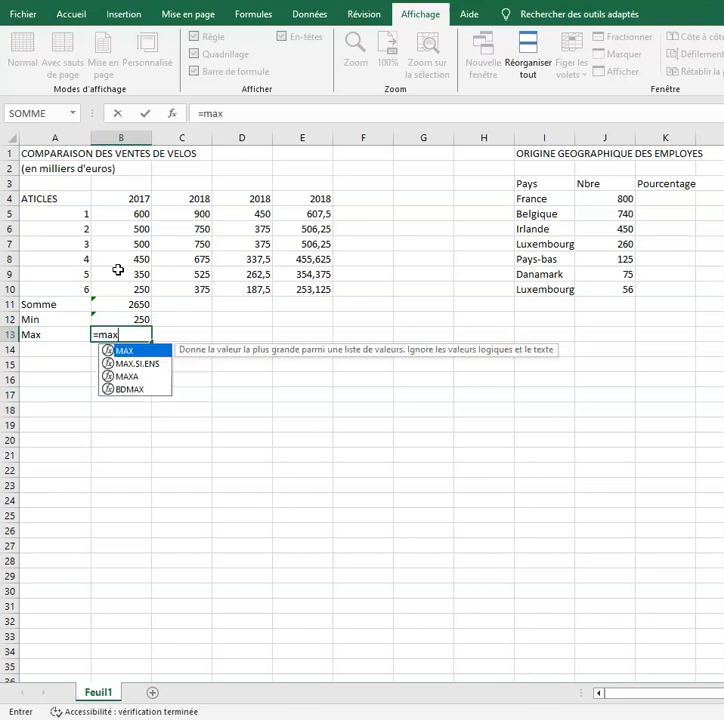
left_click(124, 335)
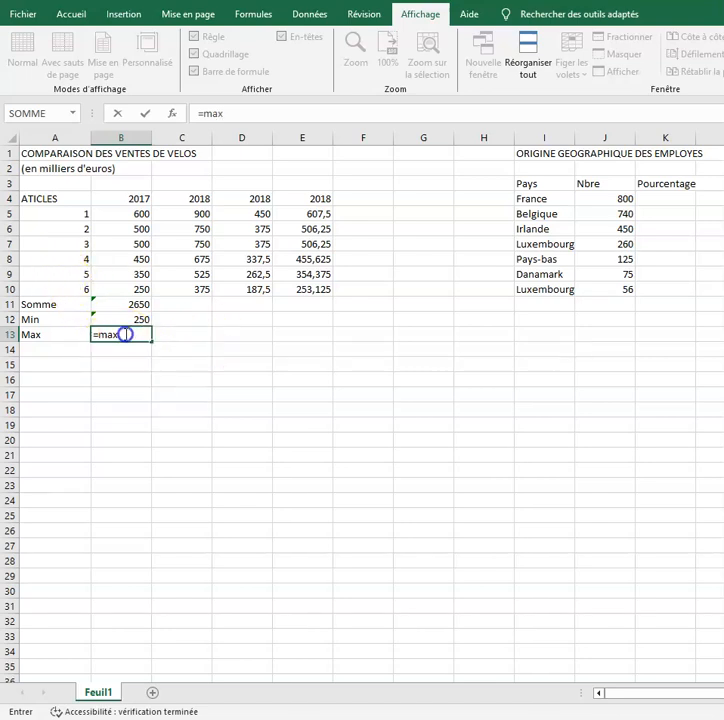
type("(")
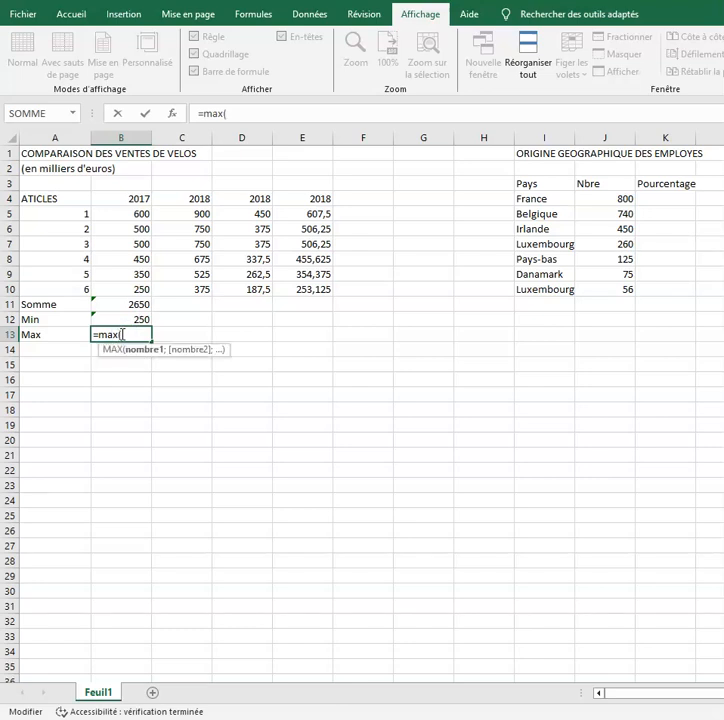
left_click_drag(130, 213, 130, 289)
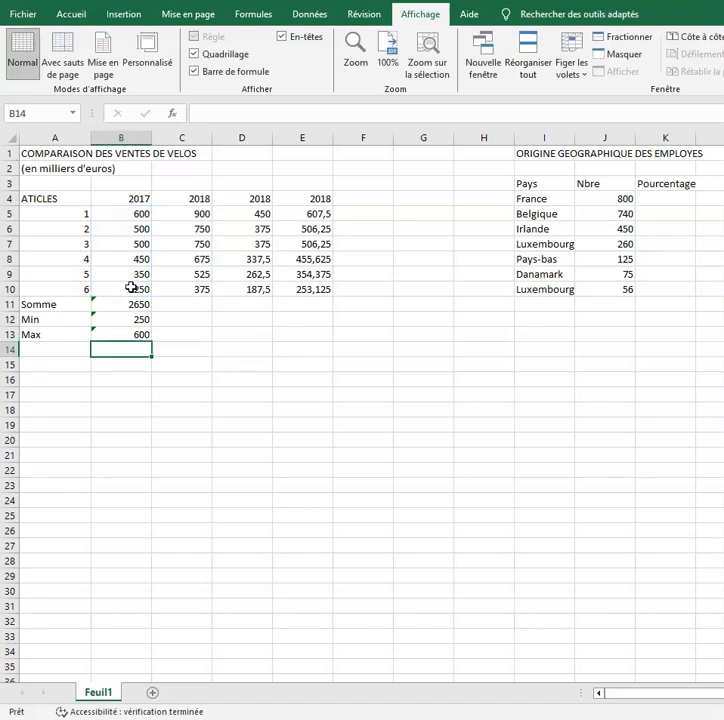
Enter the label "Moyenne" in cell A14, below "Max"
key("Left")
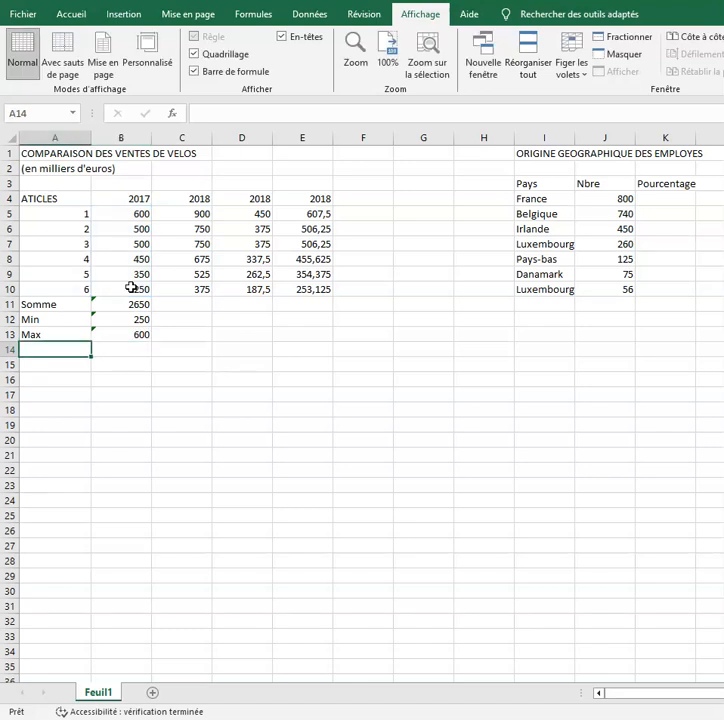
type("Moye")
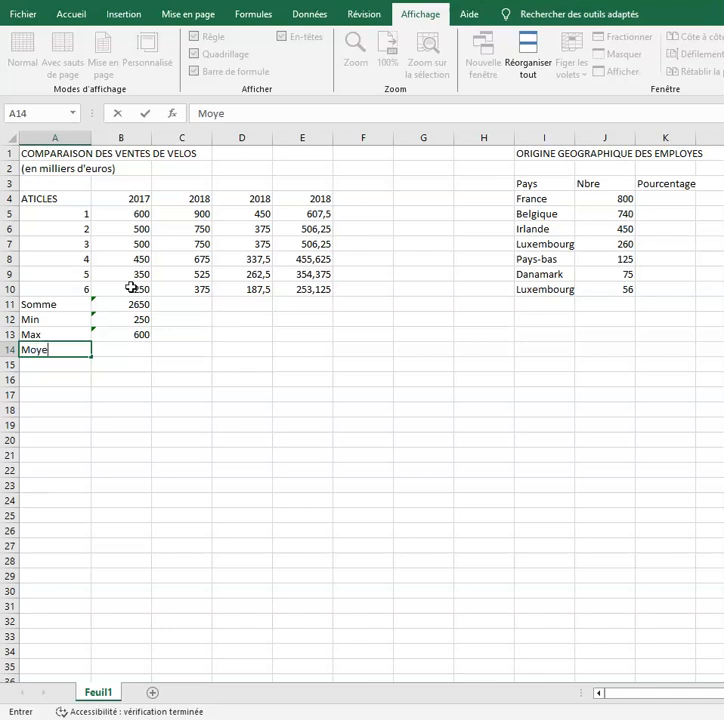
type("nne")
key("Return")
Calculate the average of the 2017 sales in cell B14 with the formula =MOYENNE(B5:B10)
key("Up")
key("Right")
type("=mo")
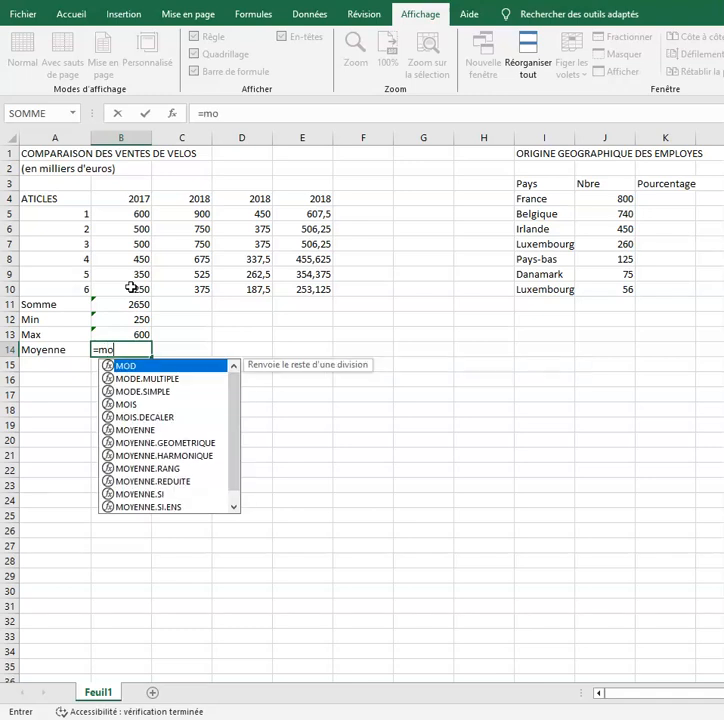
type("yenne")
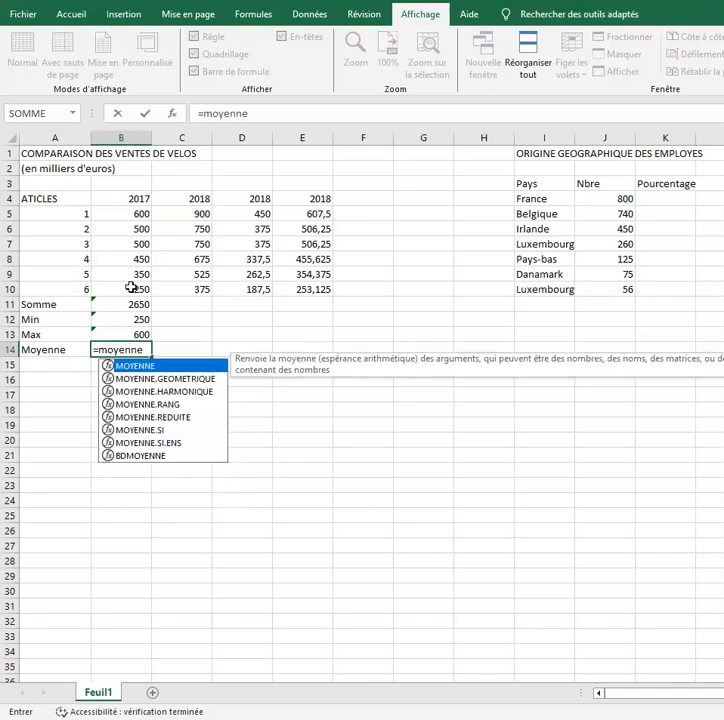
type("(")
left_click(134, 213)
left_click_drag(134, 213, 103, 289)
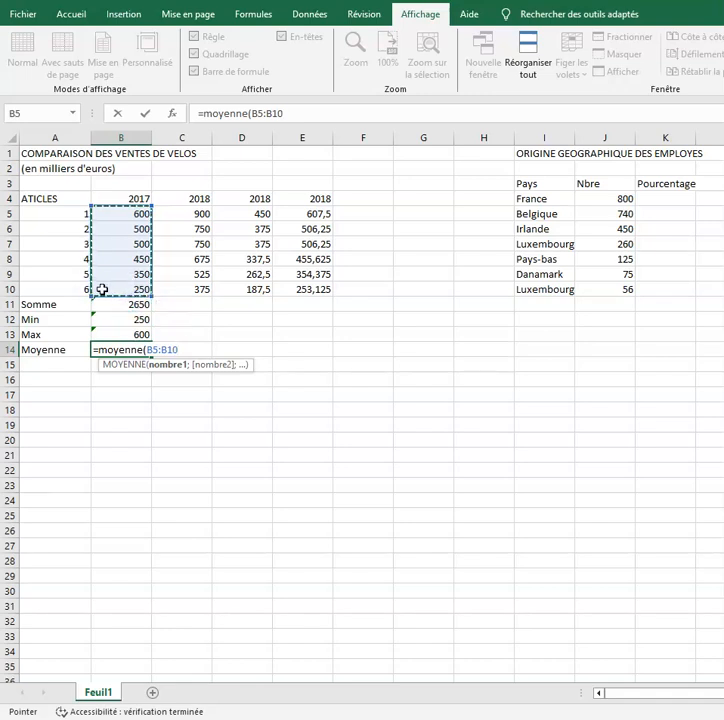
key("Return")
key("Up")
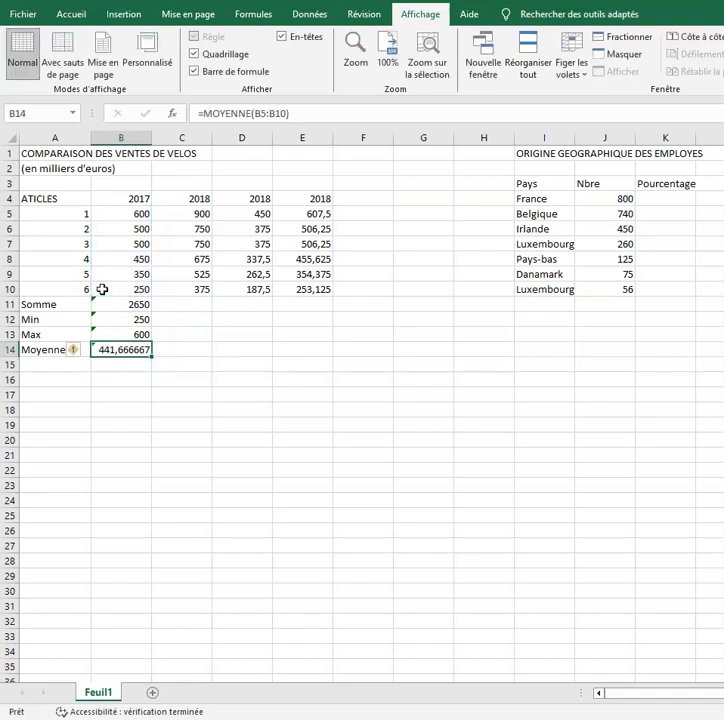
Enter the label "Formule libre" in cell A16, leaving one empty row below "Moyenne"
key("Down")
key("Left")
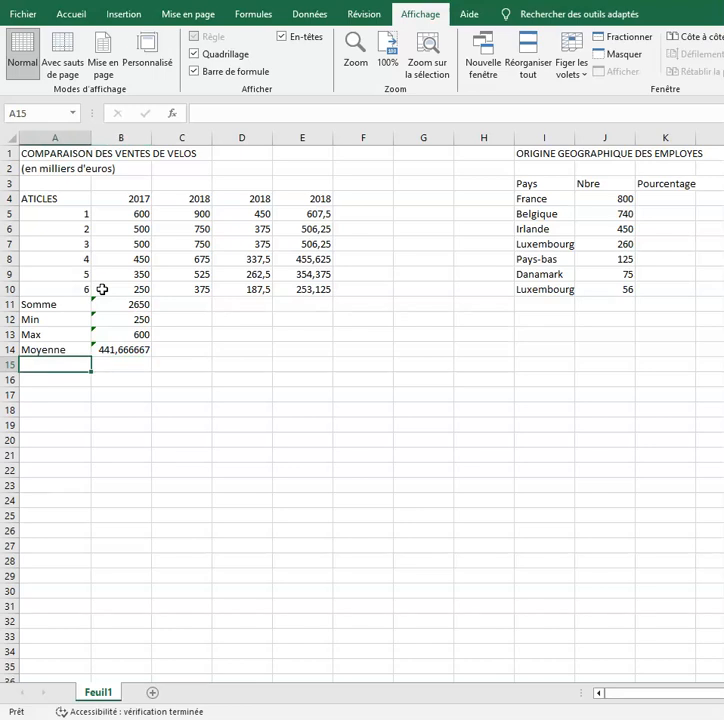
key("Down")
type("F")
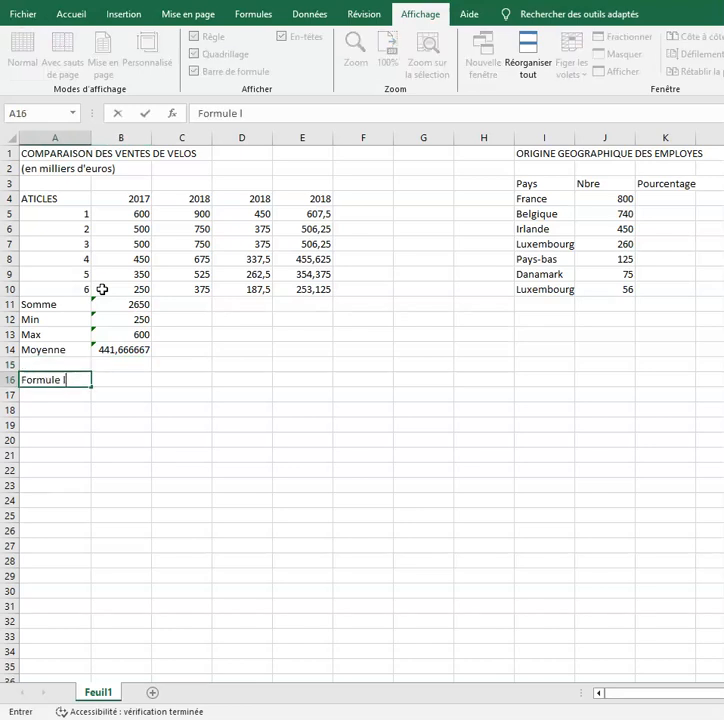
key("Return")
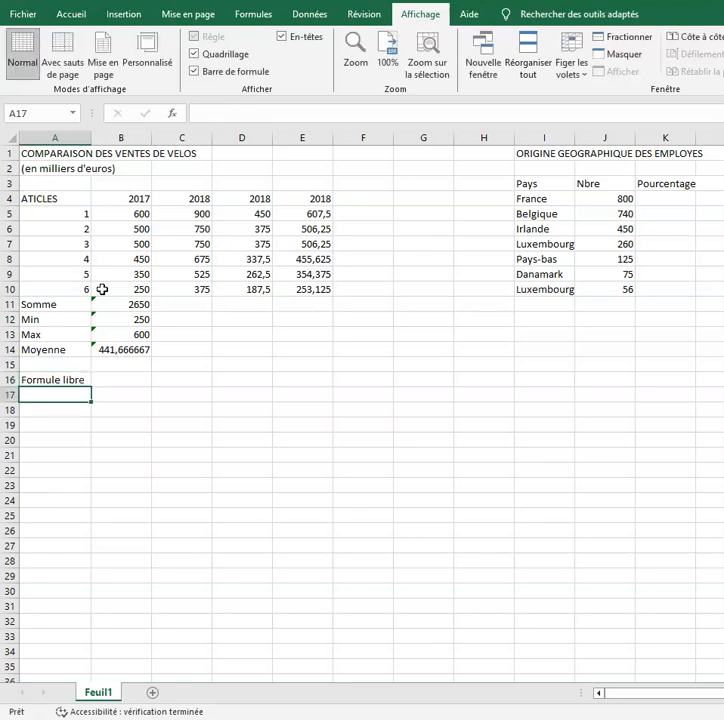
Build the custom formula =(B5+B6+B7)/(B8+B9+B10) in cell B16, beside "Formule libre"
key("Up")
key("Right")
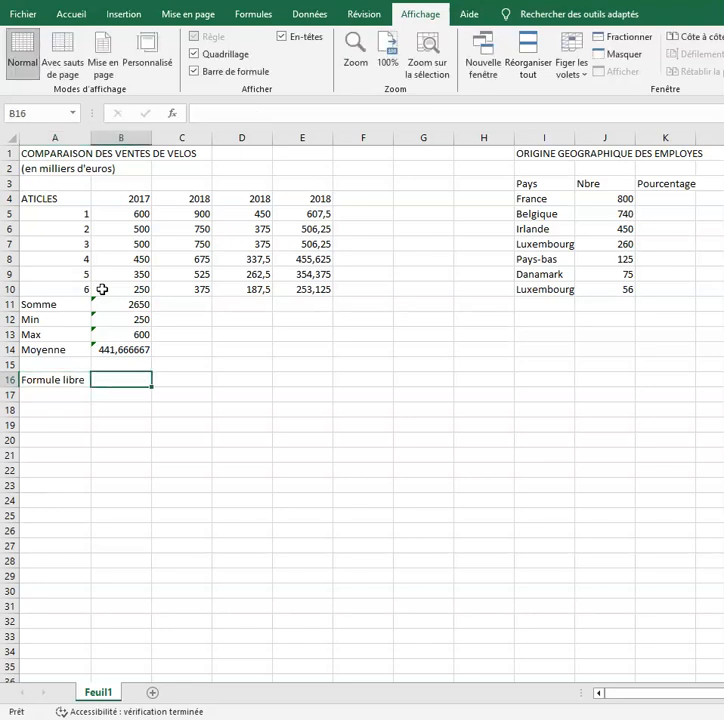
type("=(")
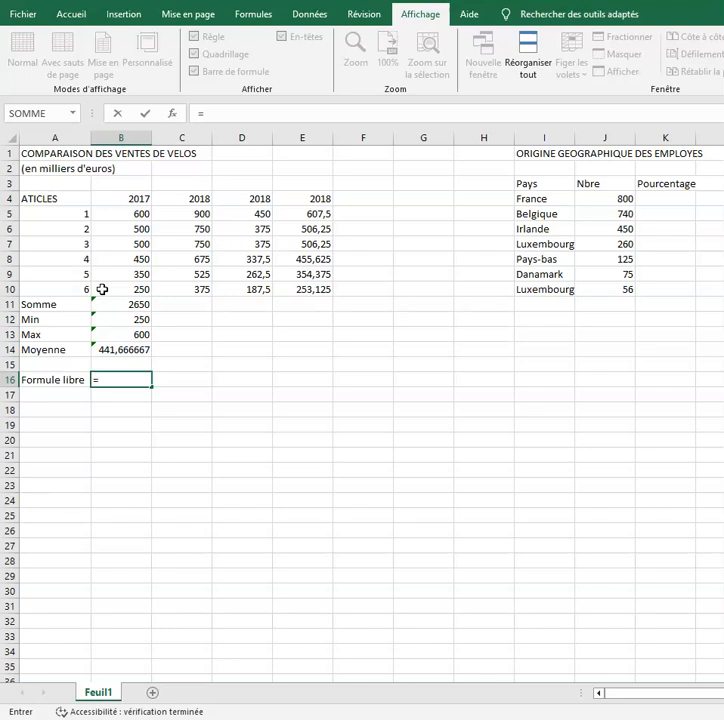
left_click(127, 214)
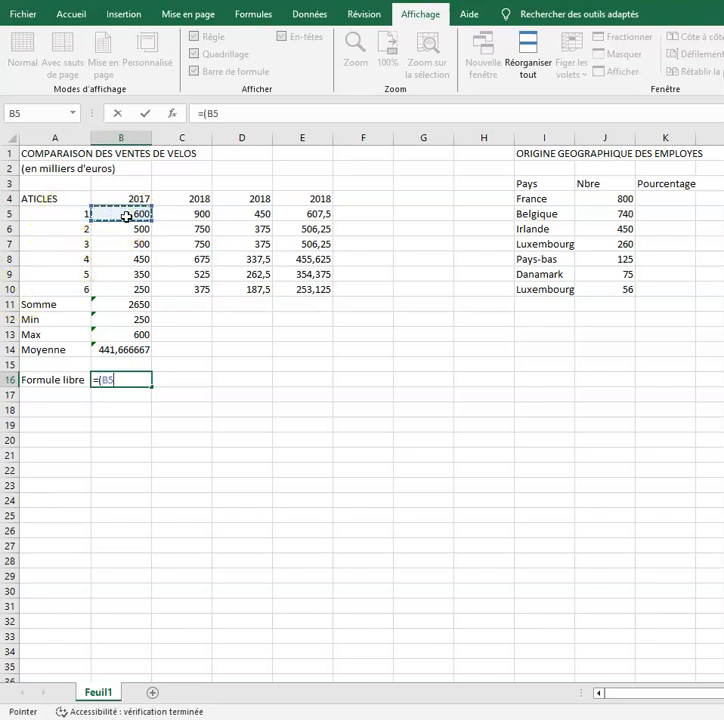
type("+")
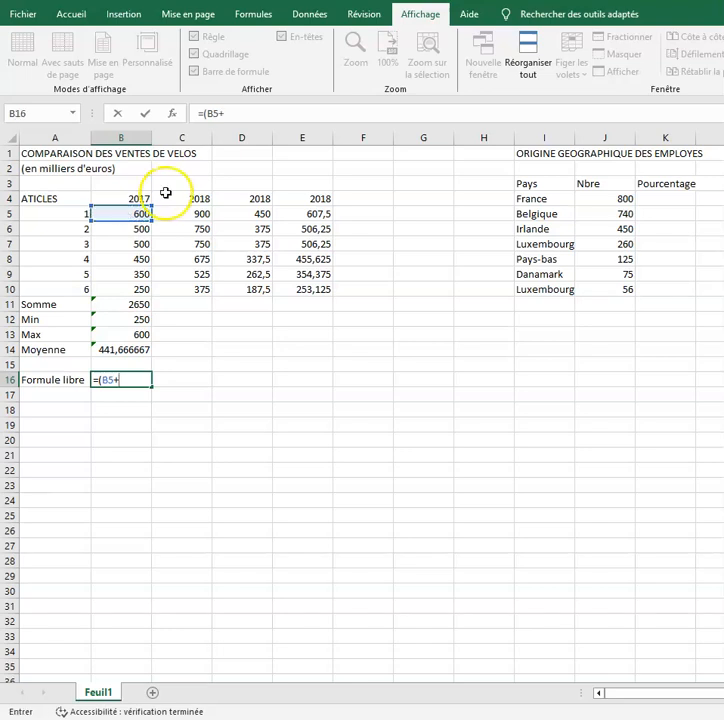
left_click(106, 229)
type("+")
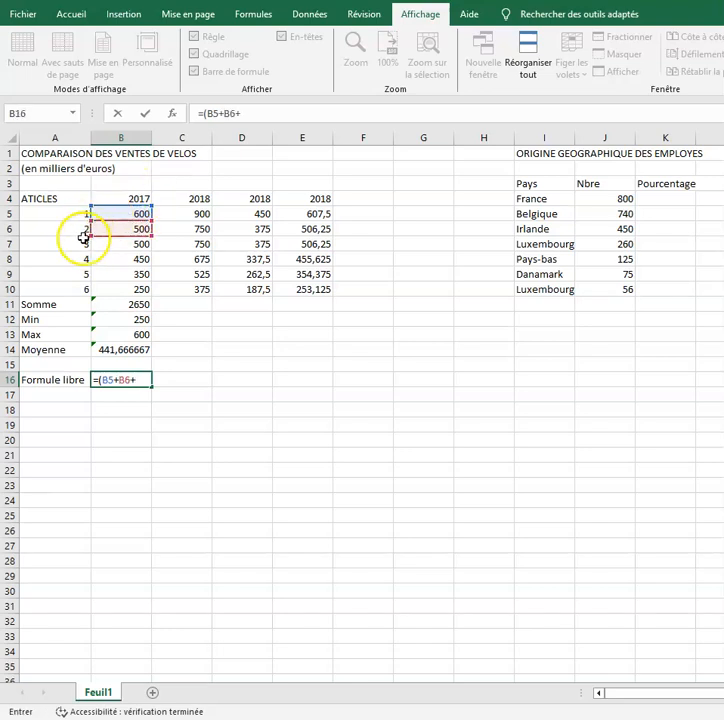
left_click(117, 245)
type(")/(")
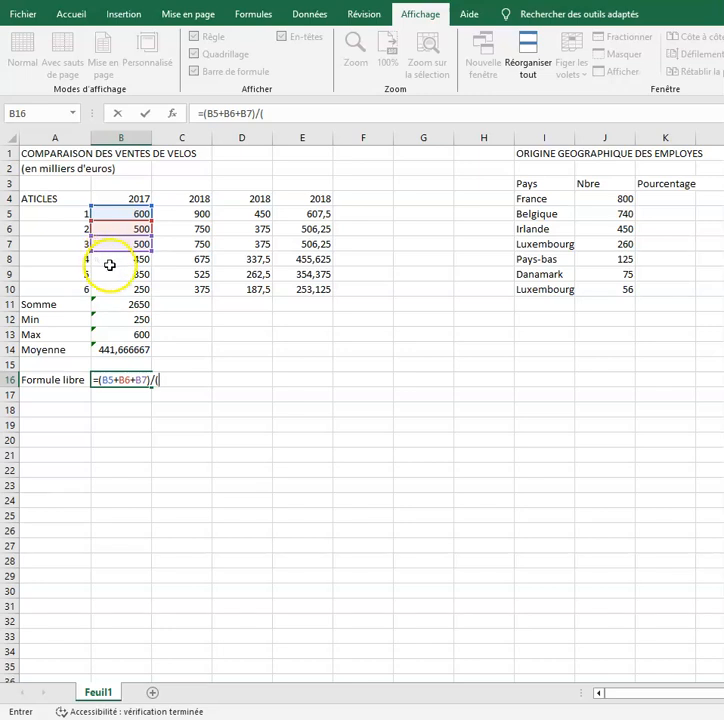
left_click(108, 265)
type("+")
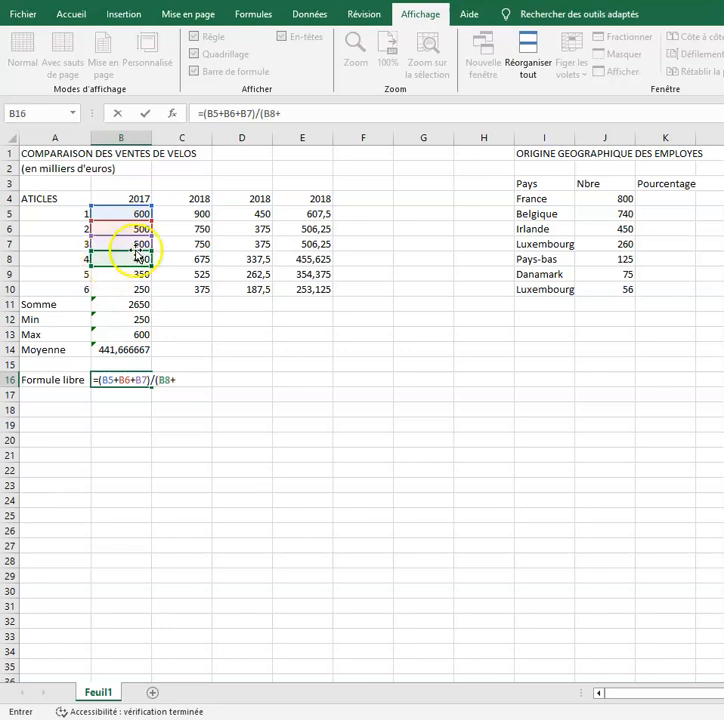
left_click(118, 277)
type("+")
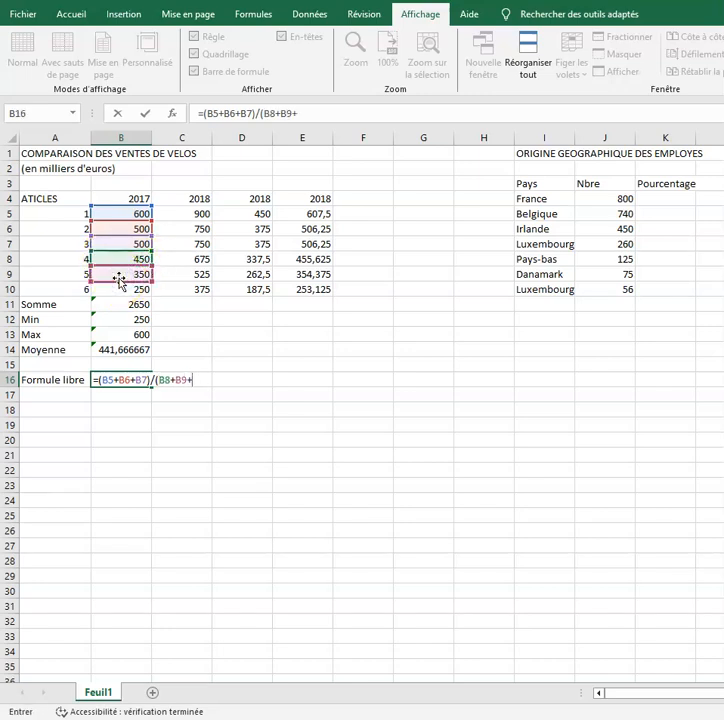
left_click(137, 289)
type(")")
key("Return")
key("Up")
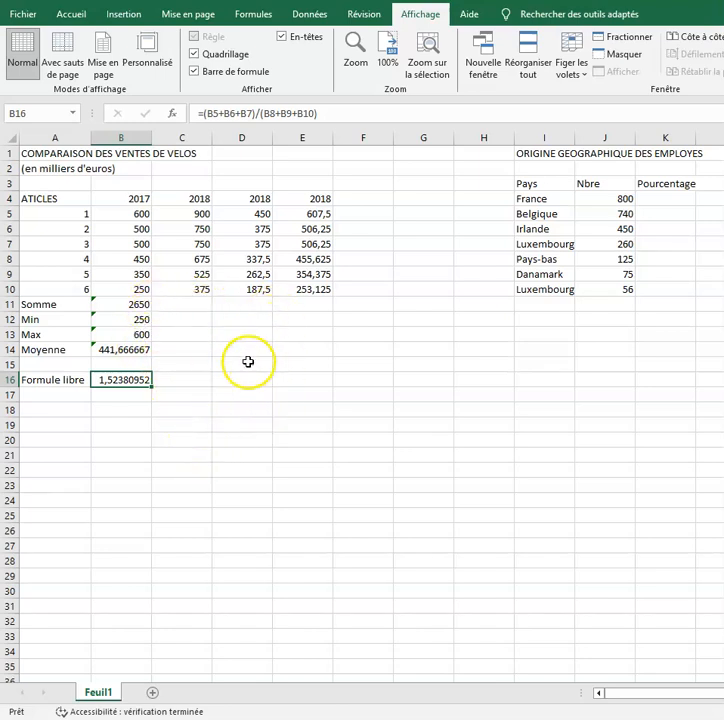
Copy the sum formula from B11 across the "Somme" row to cells C11 through E11
left_click(125, 306)
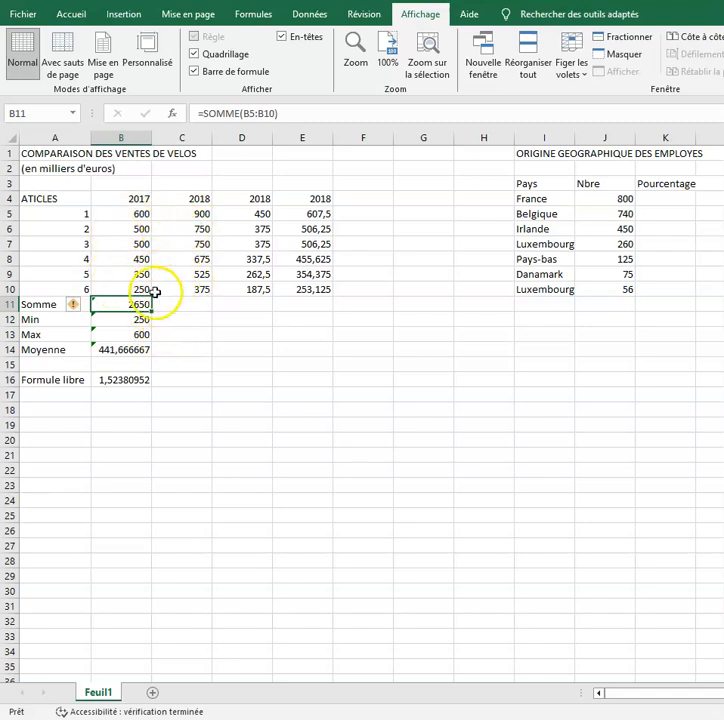
left_click_drag(151, 312, 189, 321)
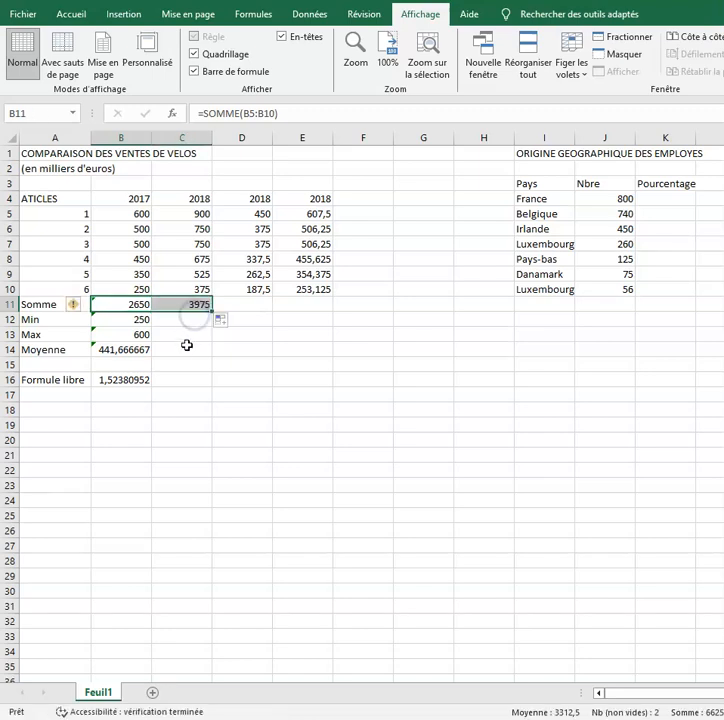
left_click(194, 305)
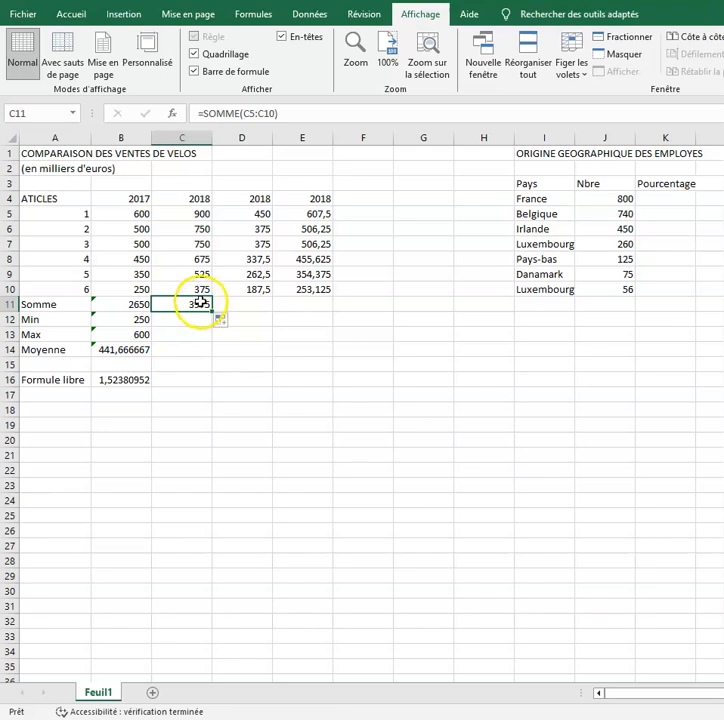
left_click_drag(211, 311, 310, 315)
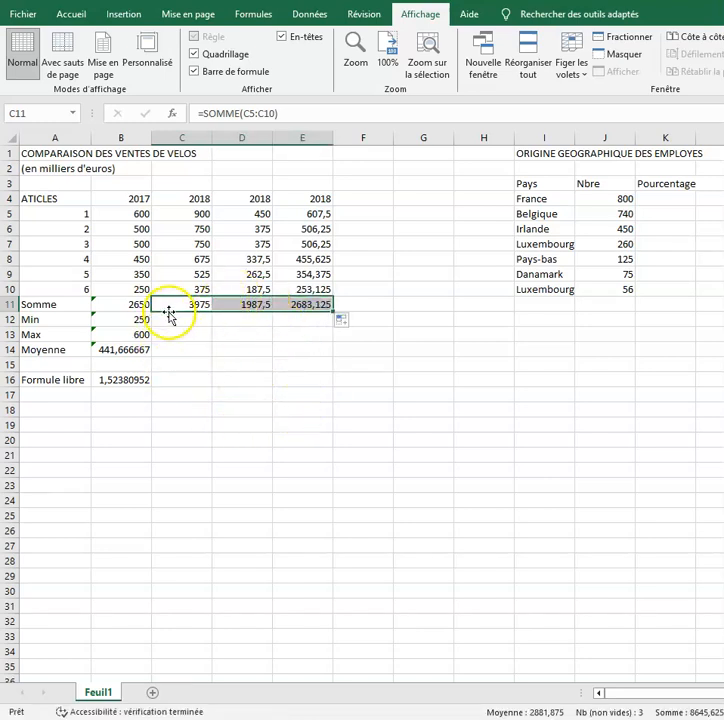
left_click_drag(170, 304, 296, 304)
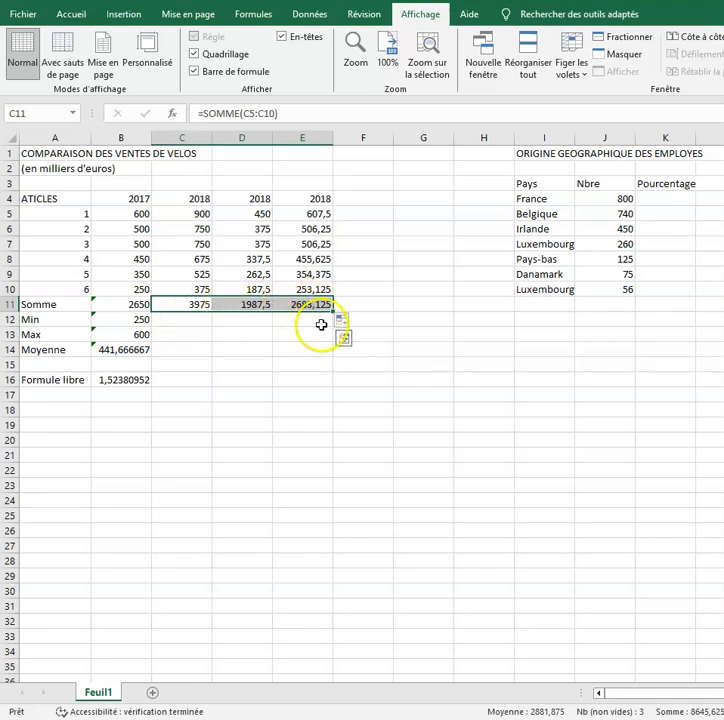
Copy the Min, Max, Moyenne and Formule libre formulas from column B across to columns C through E
left_click_drag(134, 323, 313, 388)
left_click(250, 454)
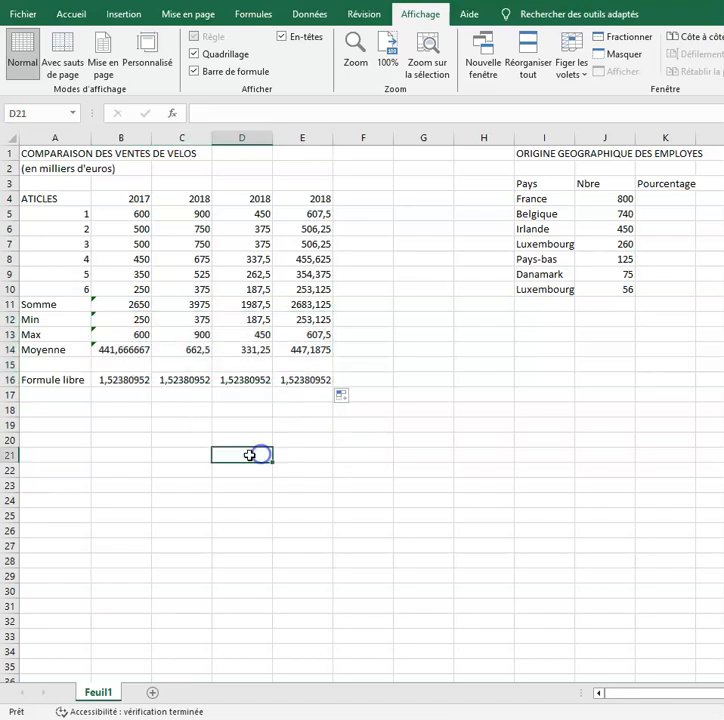
left_click(145, 436)
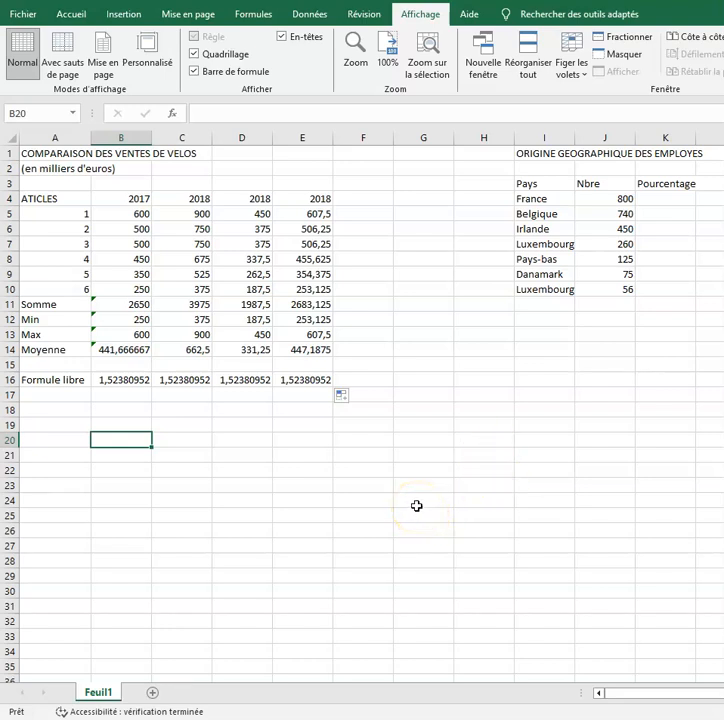
left_click(545, 401)
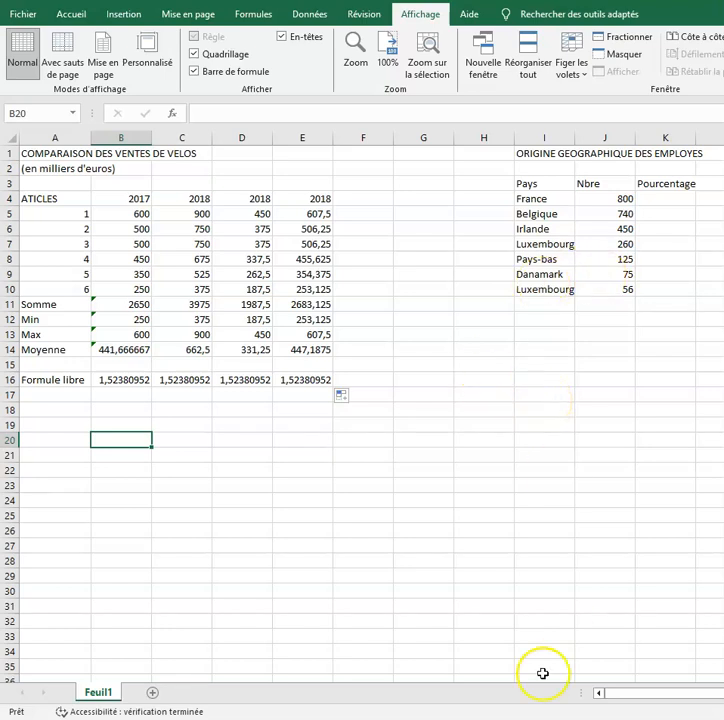
left_click(600, 695)
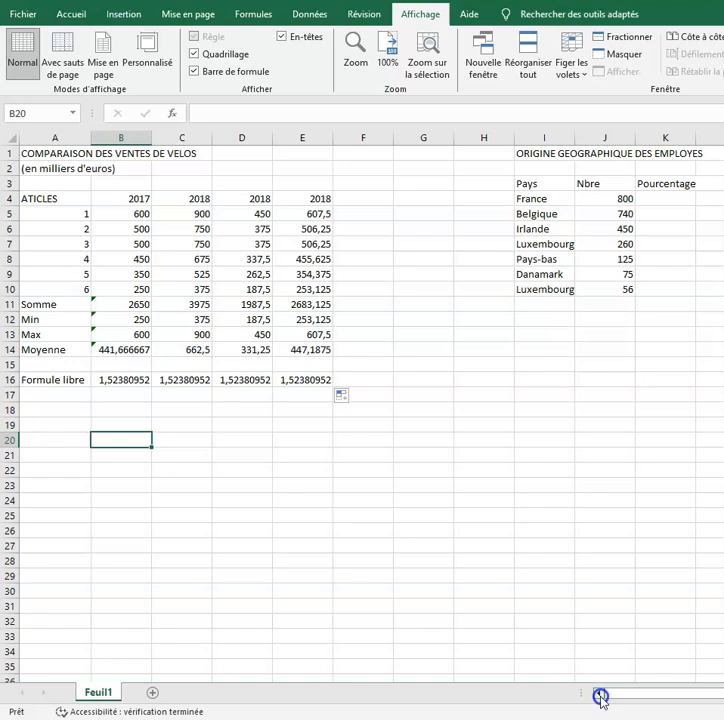
left_click(527, 605)
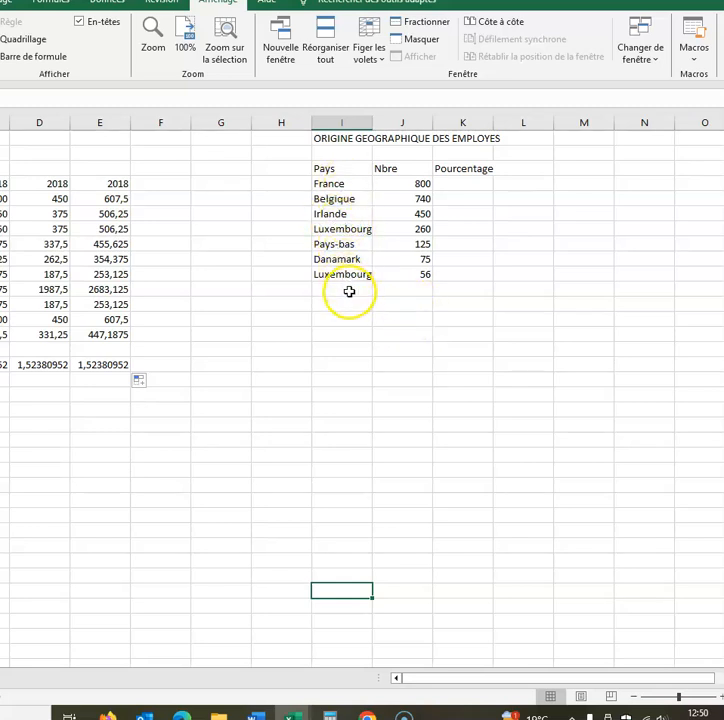
Correct the country name in cell I9 of the employee table to "Danemark"
left_click(331, 262)
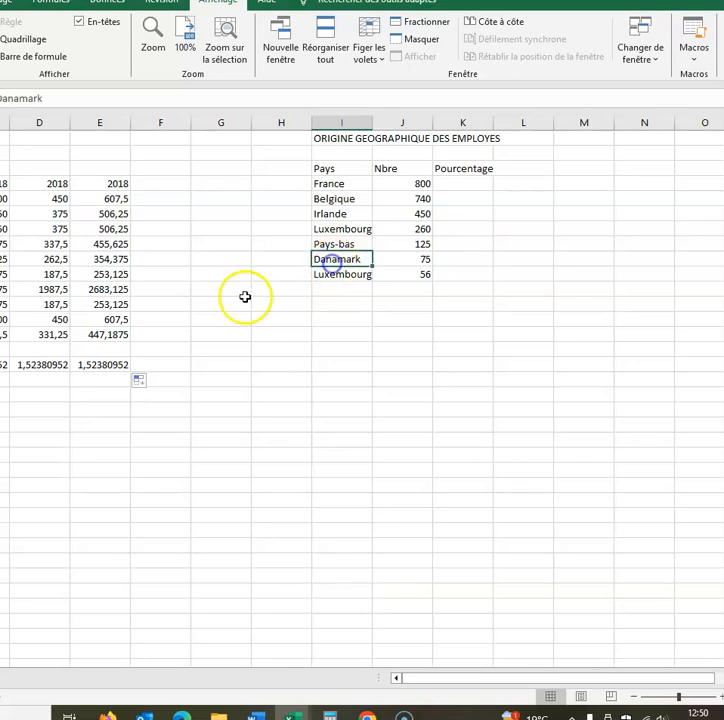
left_click(16, 98)
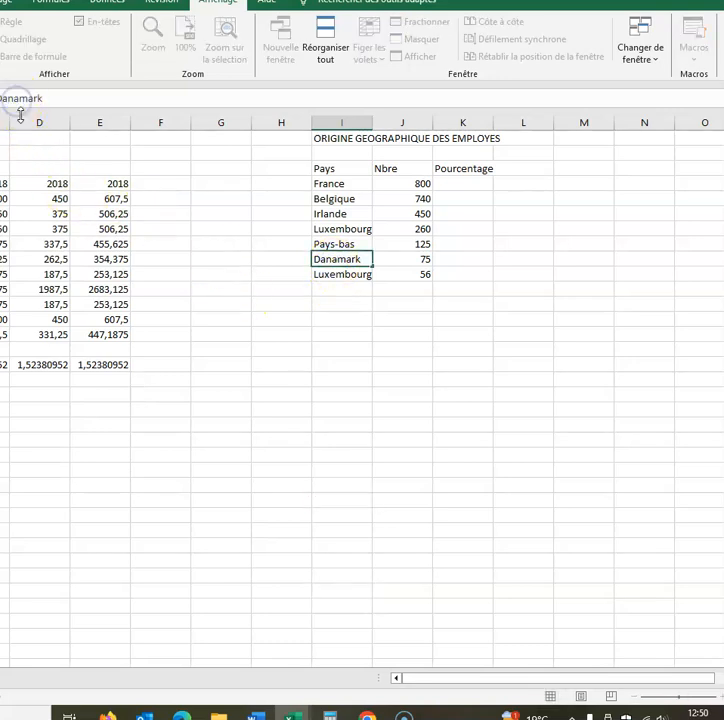
key("Return")
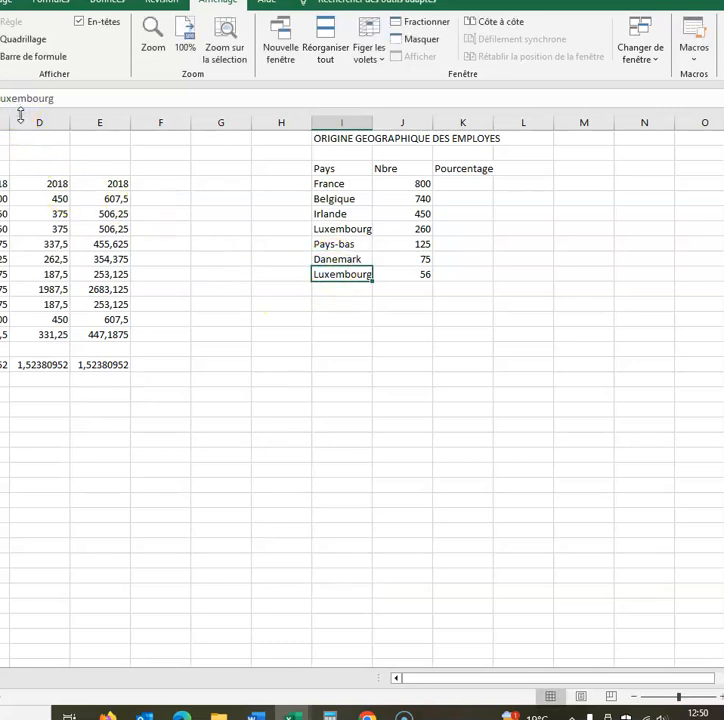
Label cell I12 "Somme" and total the employee numbers in J12 with the formula =SOMME(J4:J10)
key("Down")
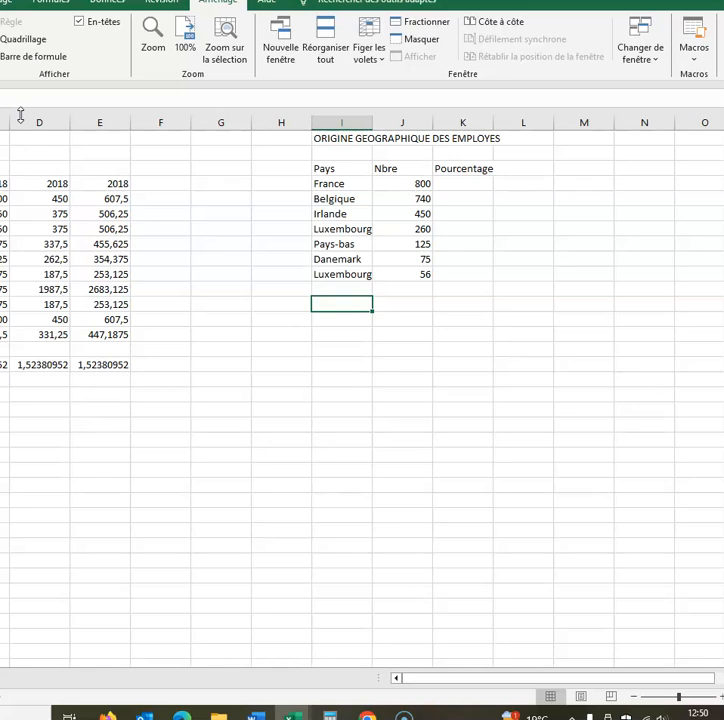
type("So")
key("Tab")
type("=somme(")
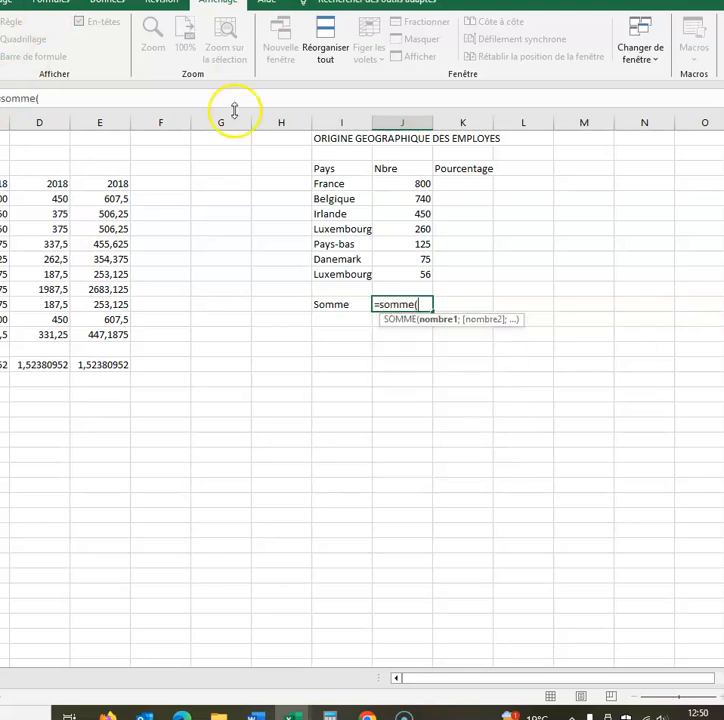
left_click_drag(415, 185, 417, 273)
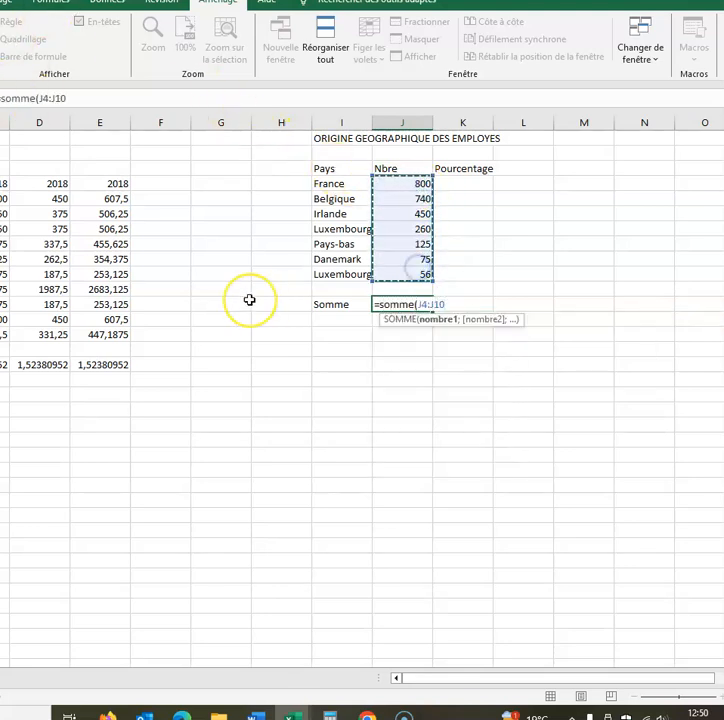
key("Return")
key("Up")
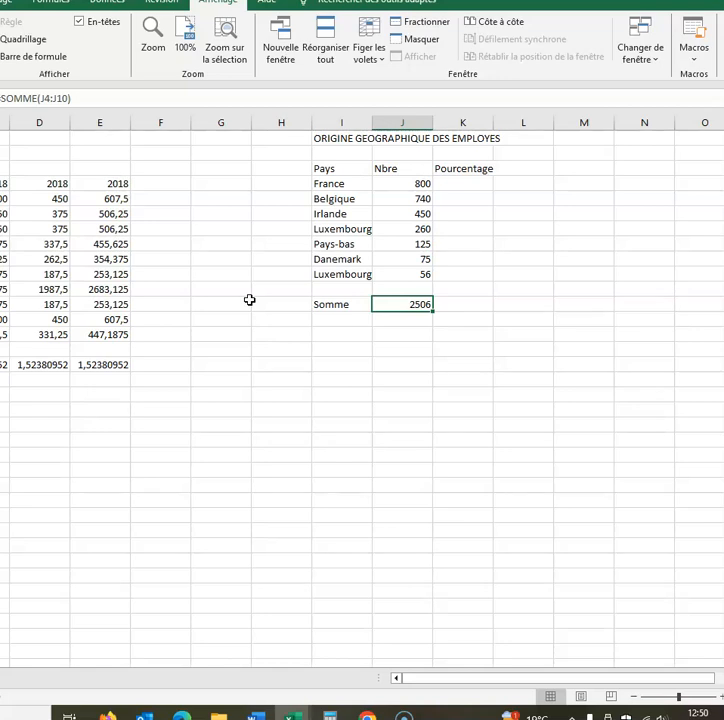
Calculate France's share of the employees in cell K4 with the formula =J4/J12
key("Right")
key("Up")
key("Up")
key("Up")
key("Up")
key("Up")
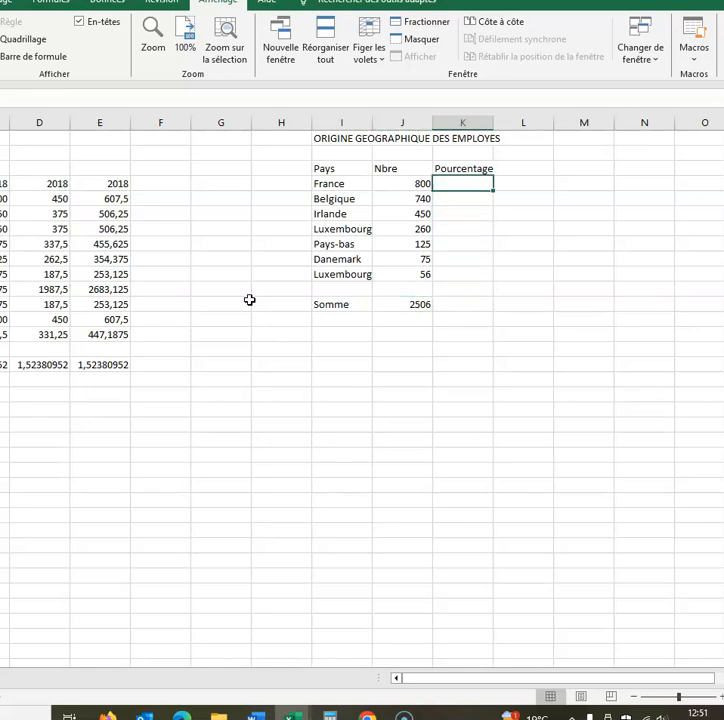
type("=")
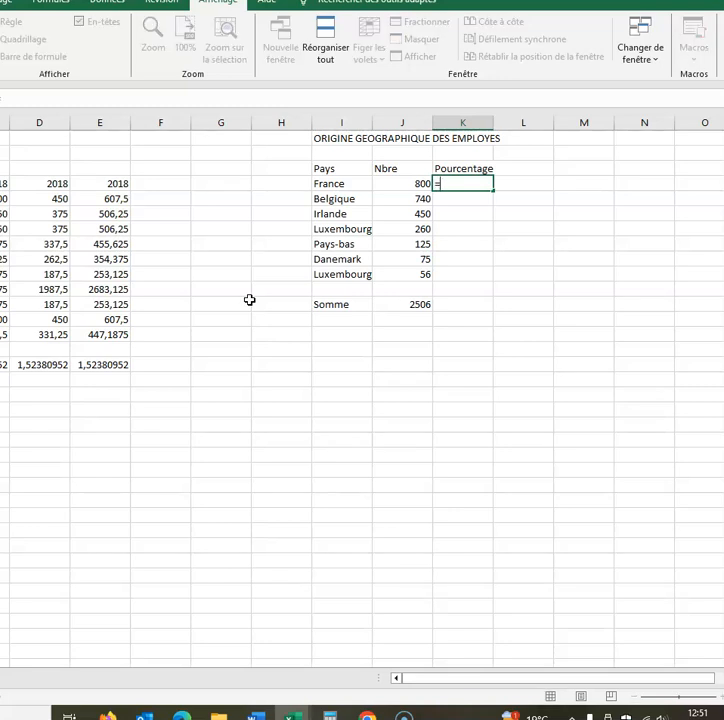
key("Left")
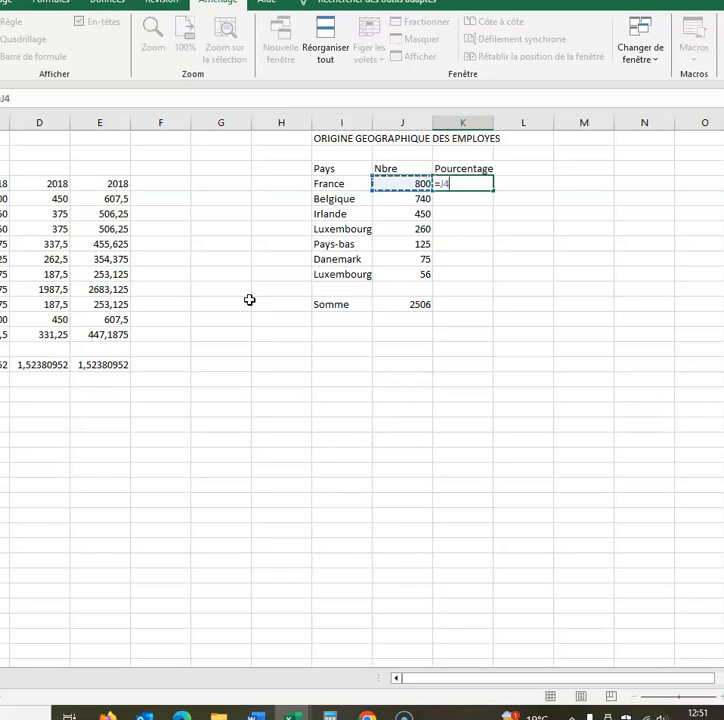
type("/")
key("Down")
key("Down")
key("Down")
key("Down")
key("Down")
key("Down")
key("Down")
key("Down")
key("Left")
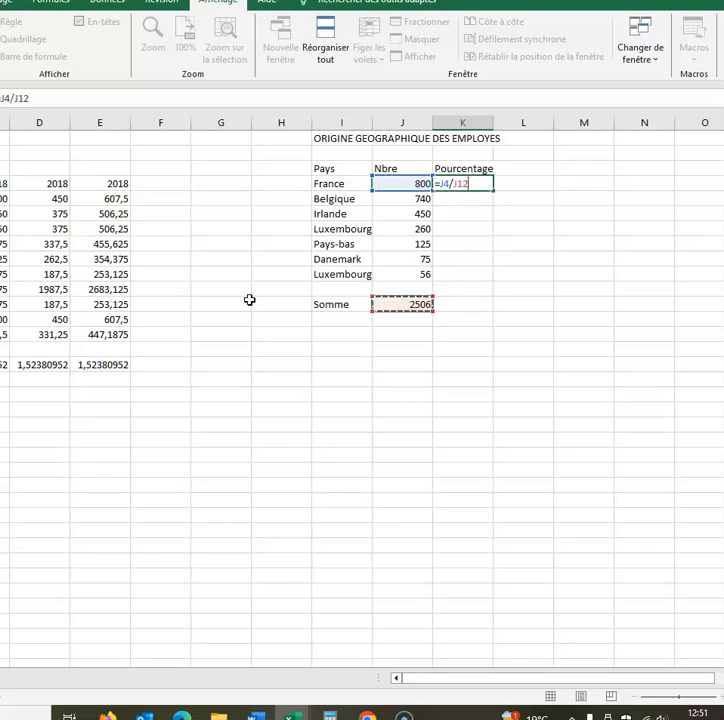
key("ctrl+Return")
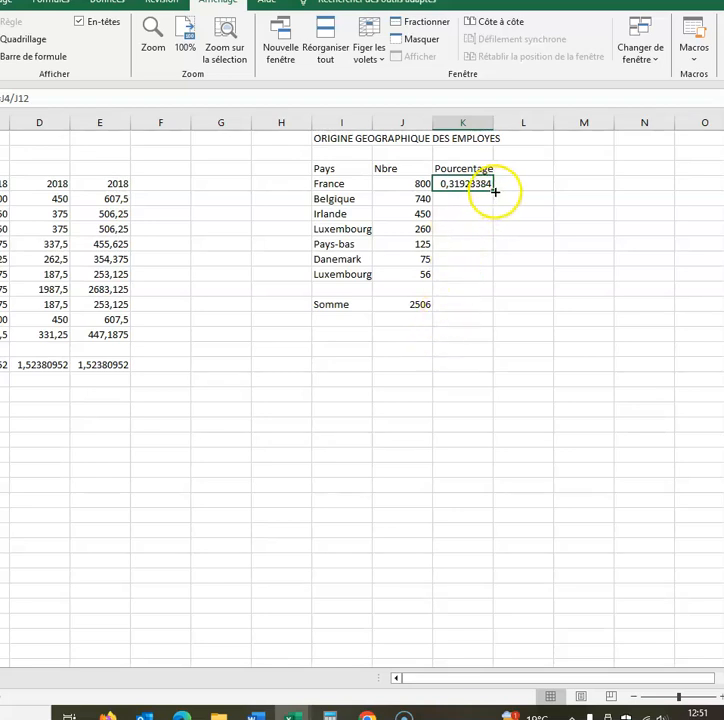
Try copying the percentage formula from K4 down to K10, and clear the copies in K5:K10
left_click_drag(494, 190, 494, 283)
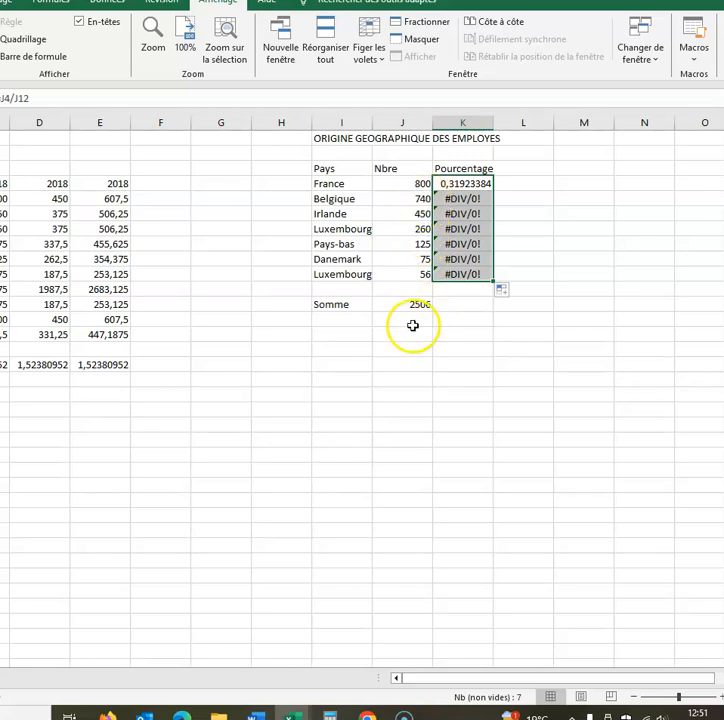
left_click(462, 213)
left_click_drag(461, 199, 466, 271)
key("Delete")
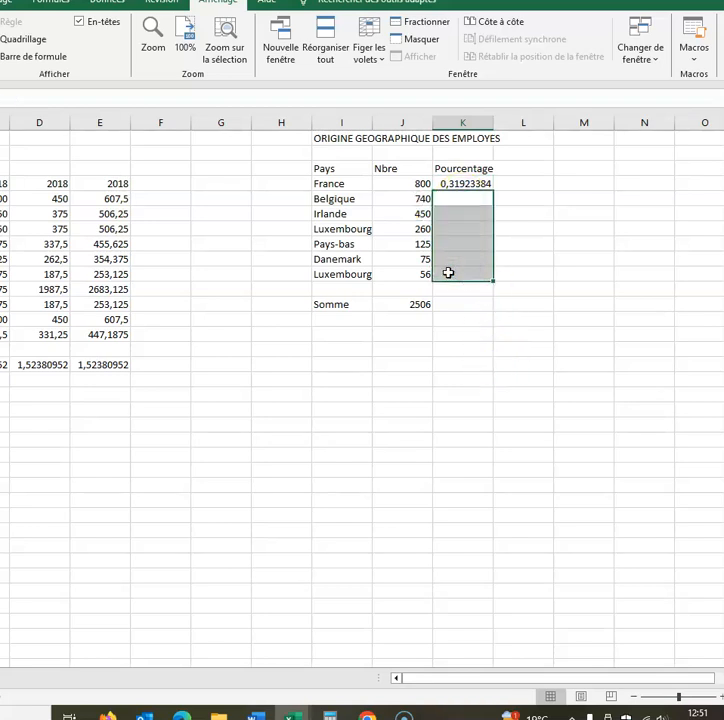
left_click(449, 315)
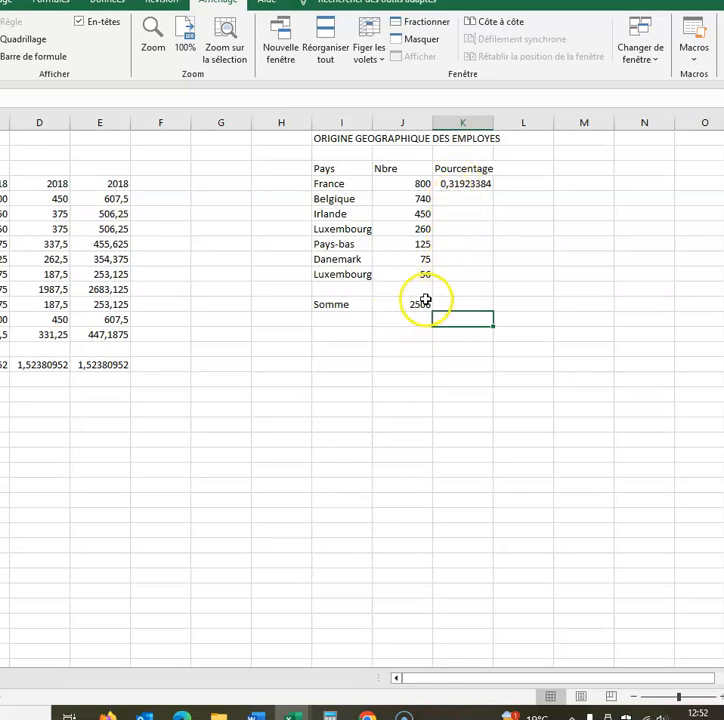
Make the reference to the total absolute in the K4 formula, so that it reads =J4/$J$12
left_click(459, 184)
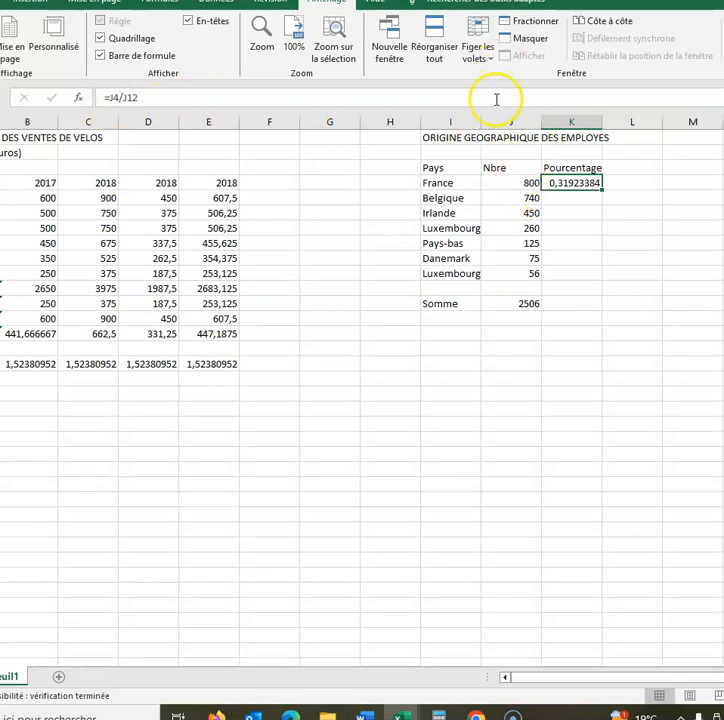
left_click(529, 304)
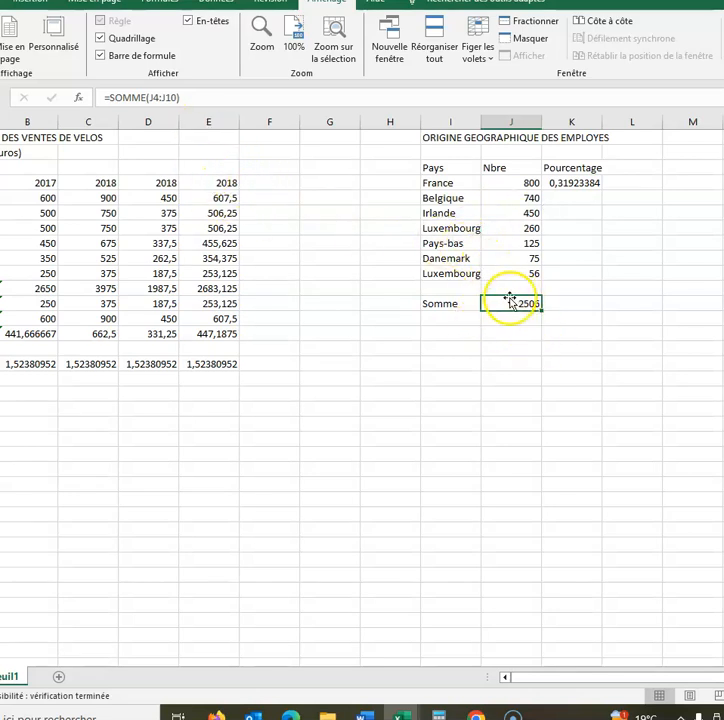
left_click(572, 351)
left_click(519, 306)
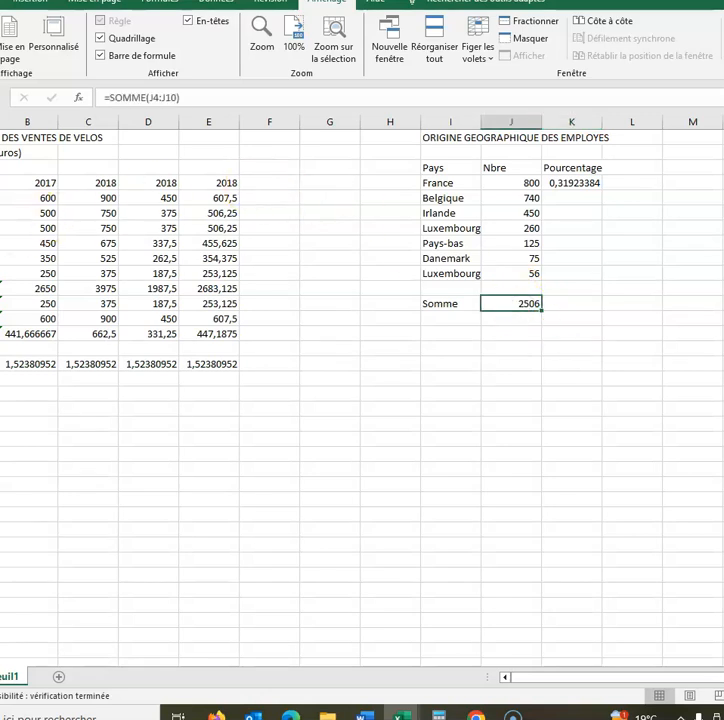
left_click(0, 304)
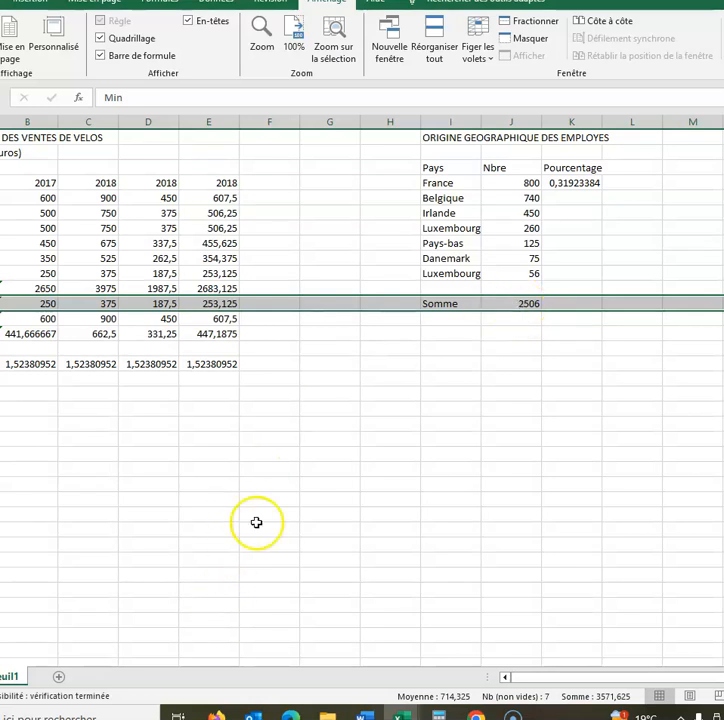
left_click(572, 183)
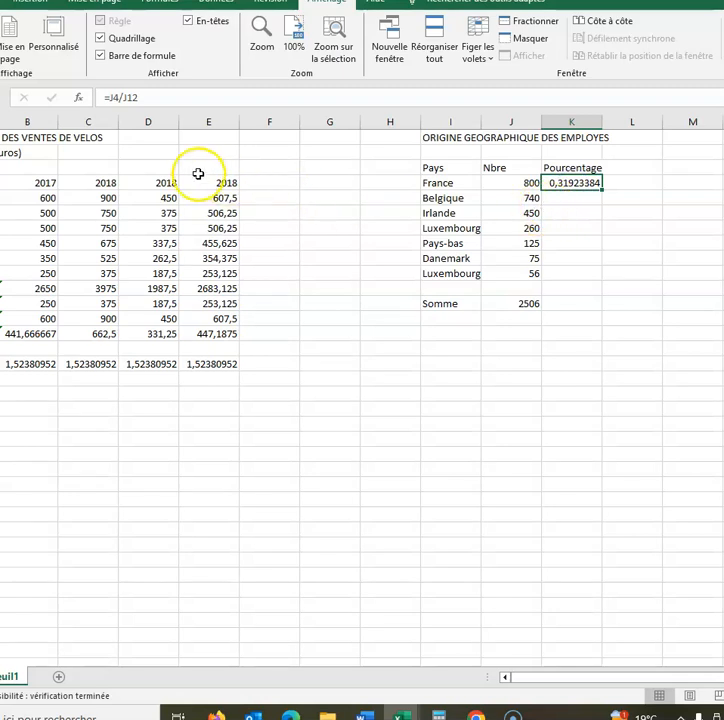
left_click(123, 97)
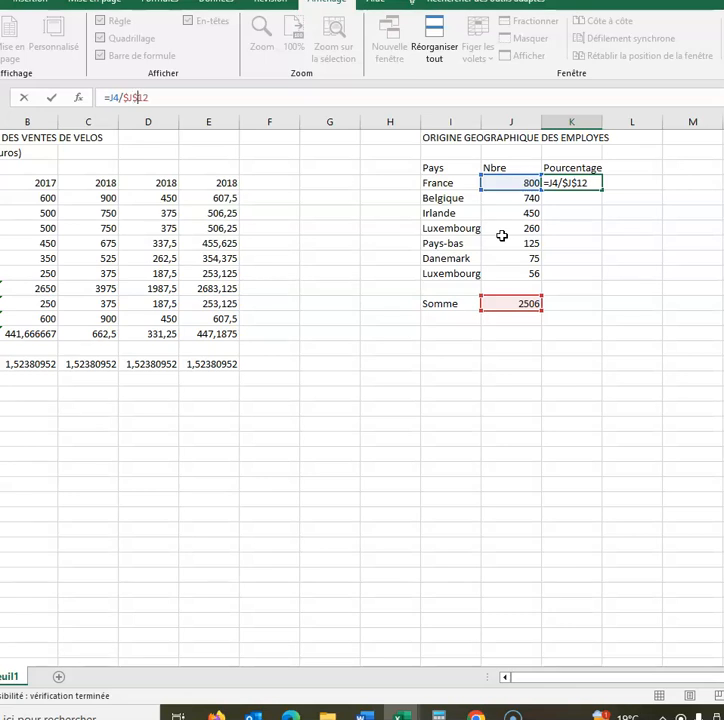
key("Return")
key("Up")
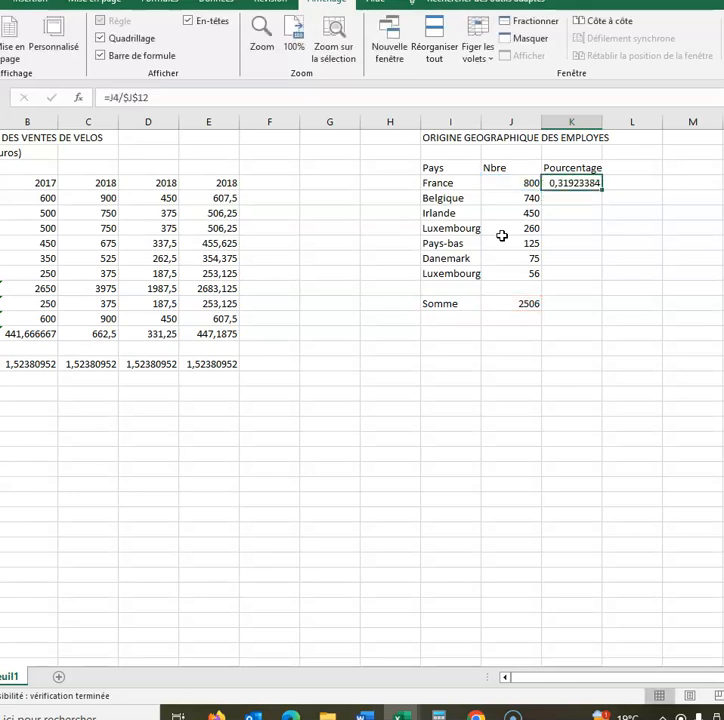
Copy the percentage formula from K4 down to K12 and clear the blank row's cells J11:K11
left_click_drag(603, 191, 592, 307)
left_click(614, 391)
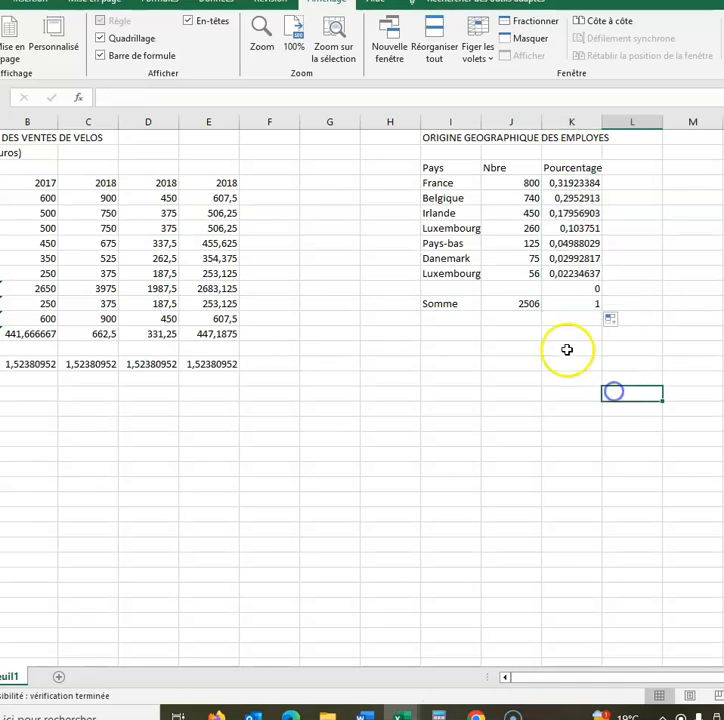
left_click_drag(533, 291, 594, 290)
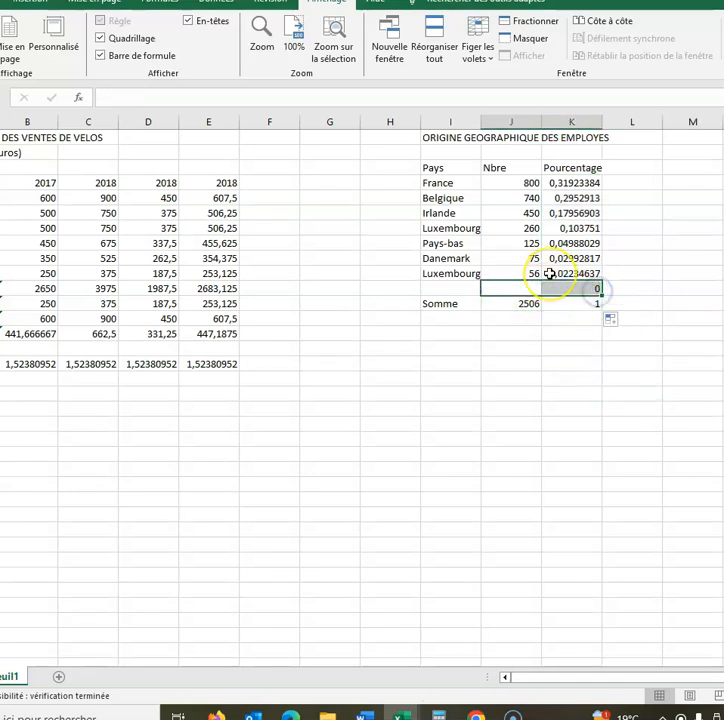
key("Down")
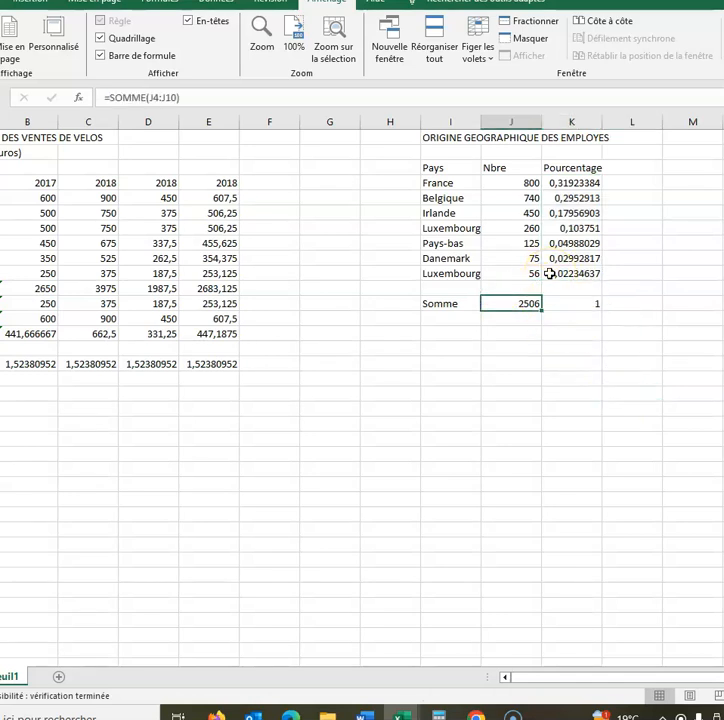
key("Right")
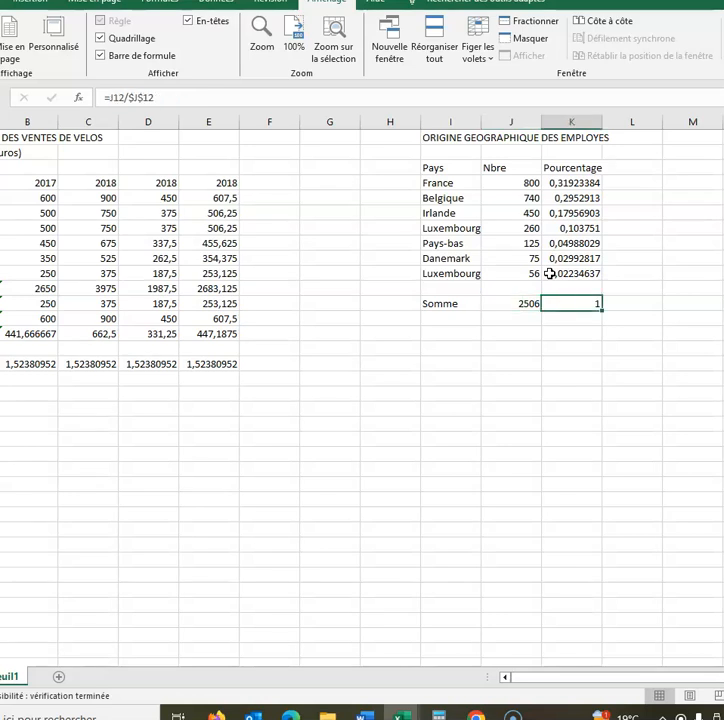
key("Down")
key("Up")
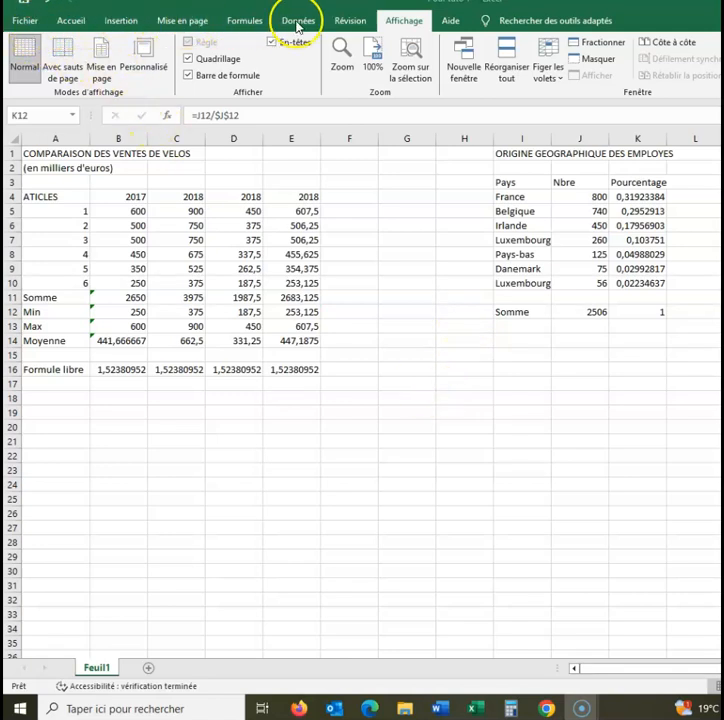
Format the values in K4:K12 as percentages with two decimal places
left_click(71, 22)
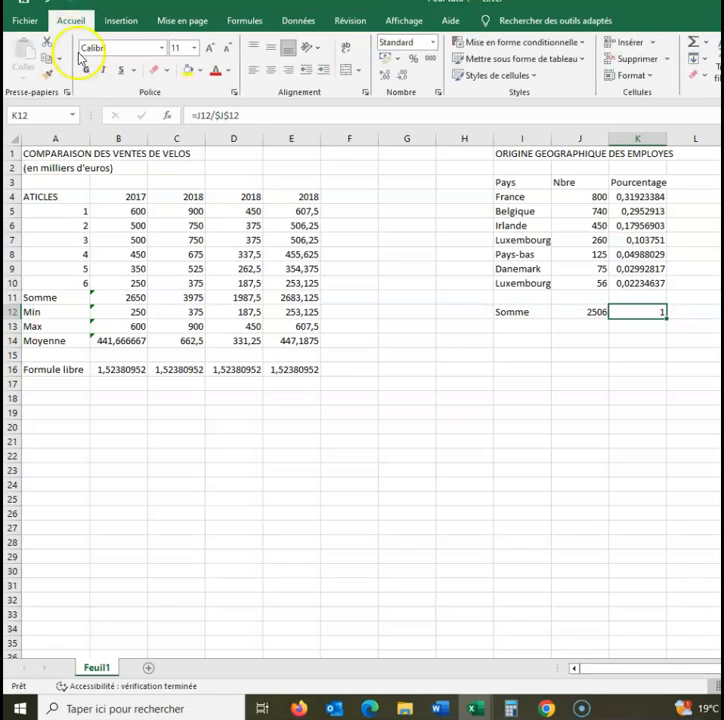
left_click(414, 61)
left_click_drag(640, 197, 636, 311)
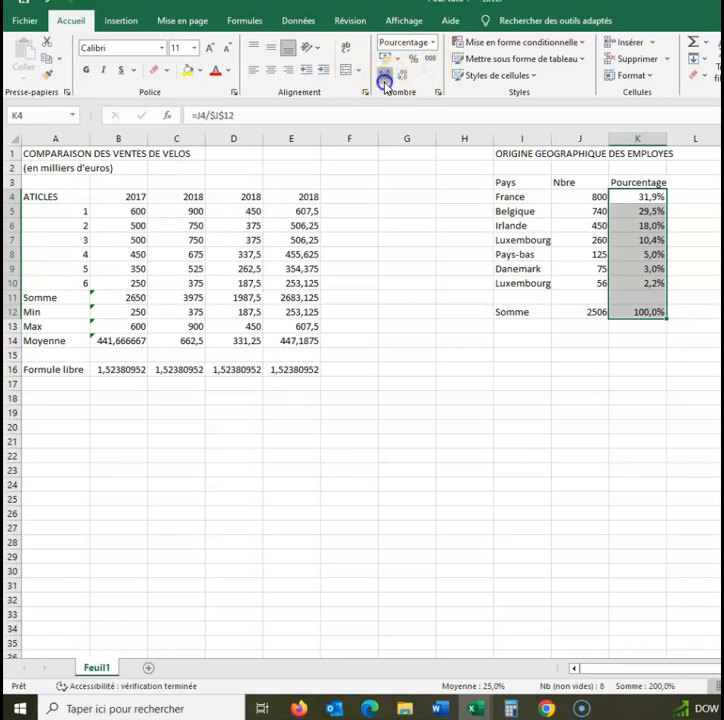
left_click(385, 80)
left_click(596, 424)
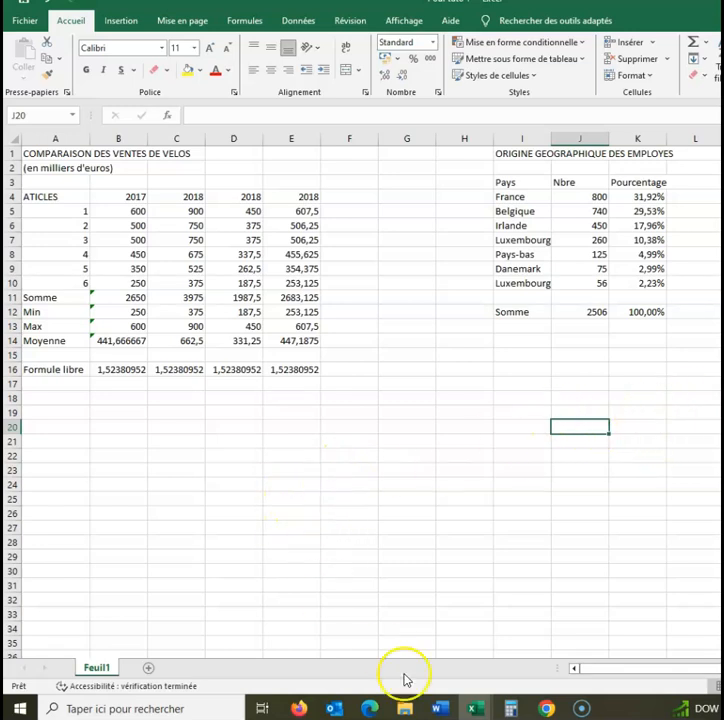
left_click(328, 626)
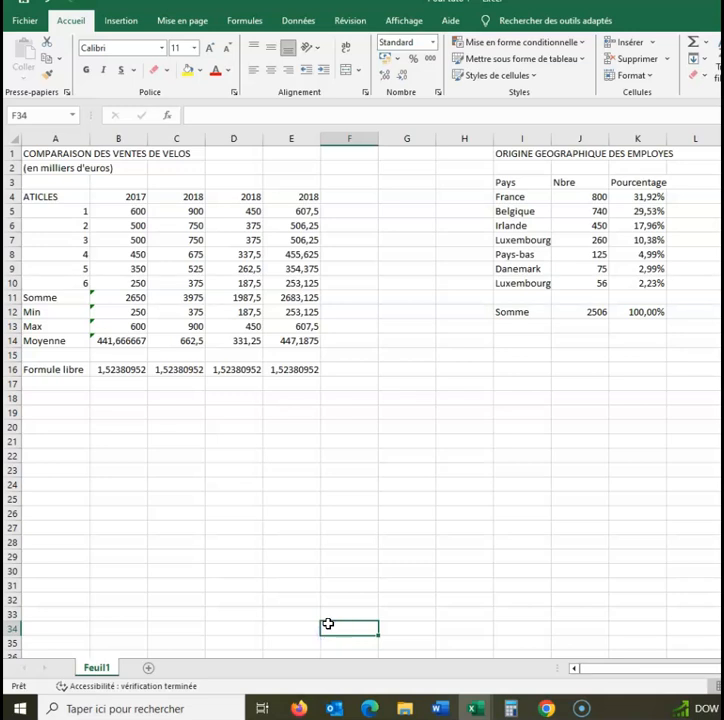
key("Left")
key("Left")
key("Left")
key("Left")
key("Left")
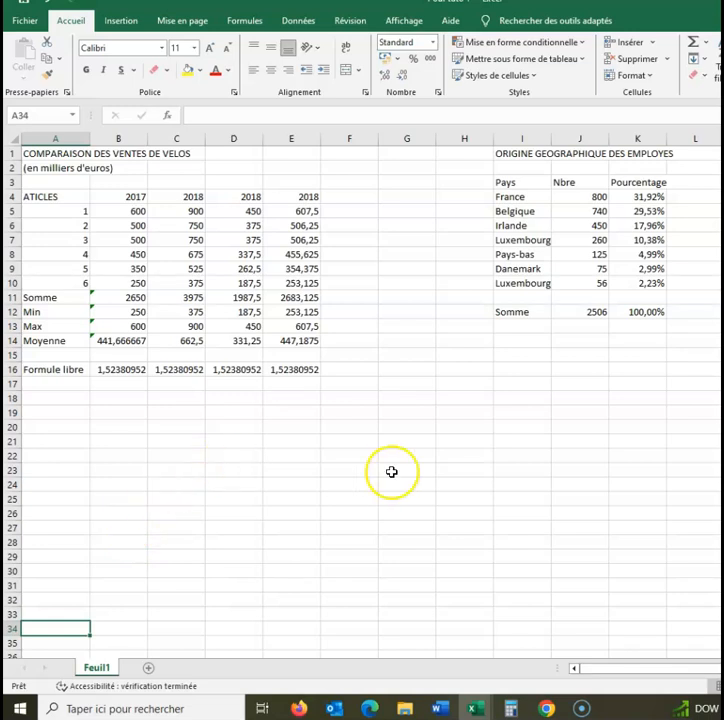
Narrow column E of the sales table and open its column width setting without entering a value
left_click_drag(321, 145, 283, 150)
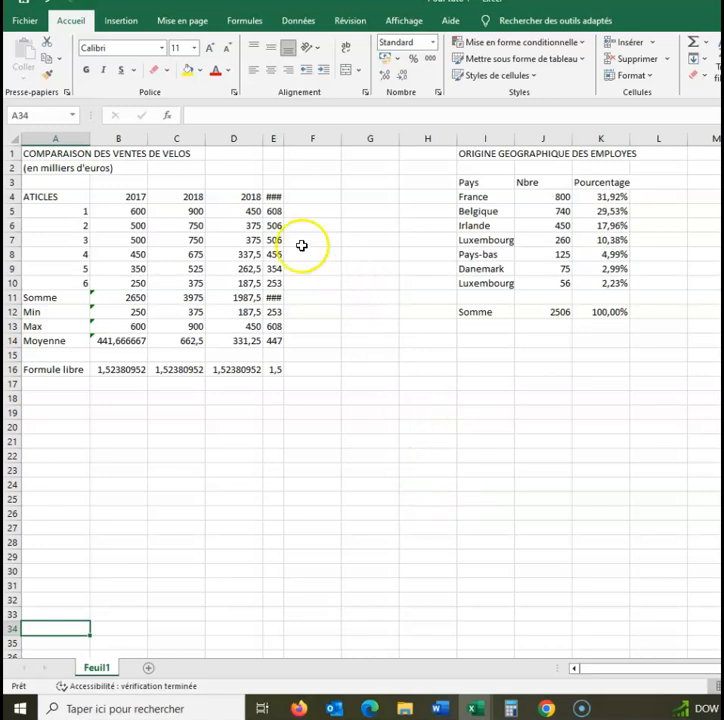
left_click(272, 140)
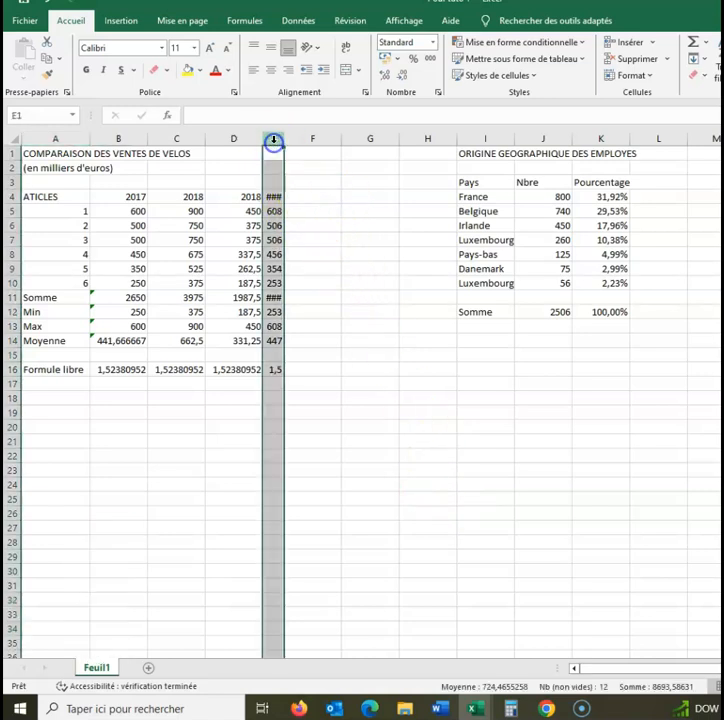
right_click(274, 142)
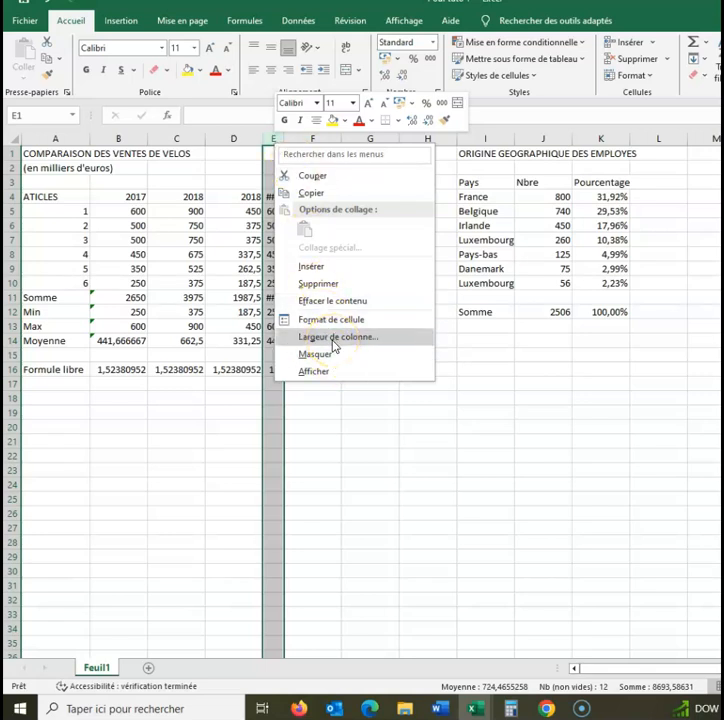
left_click(332, 342)
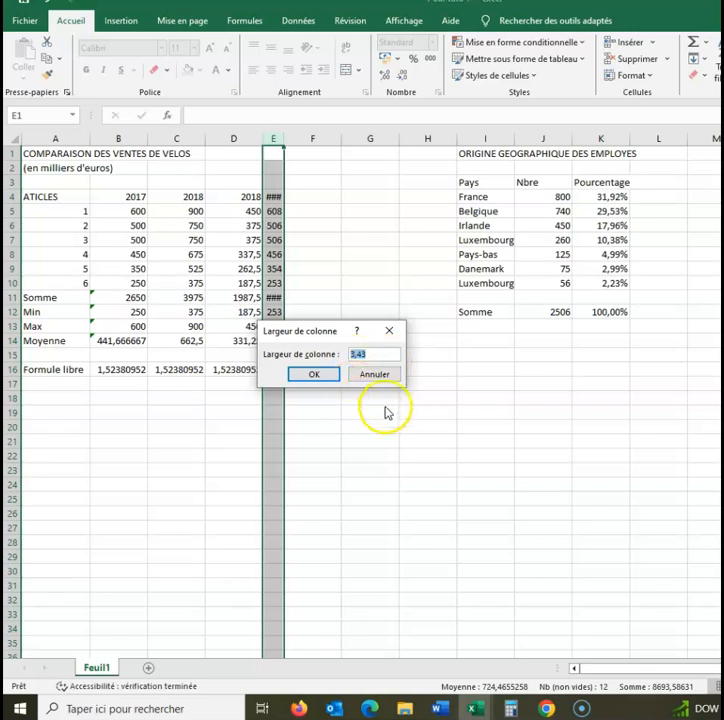
left_click(398, 333)
left_click(376, 487)
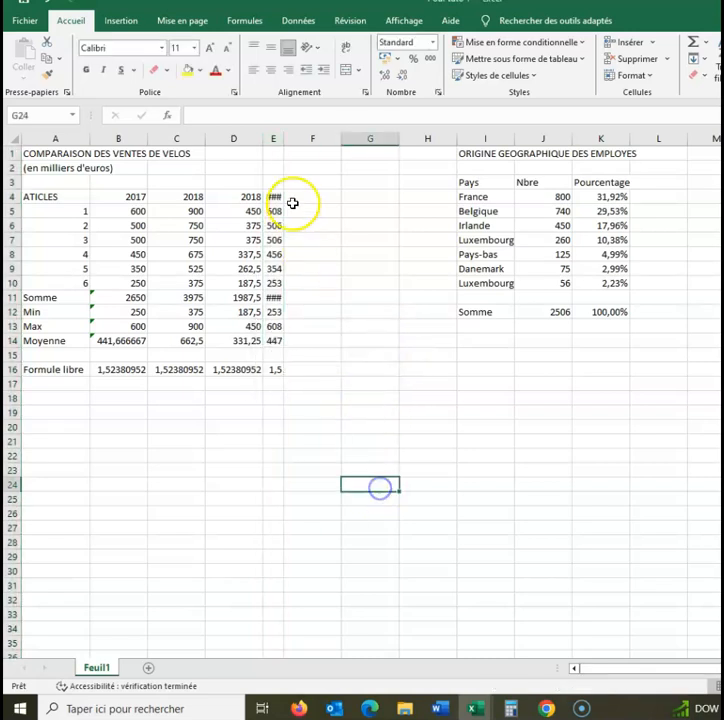
Widen column E enough to display all of its sales figures
left_click(274, 137)
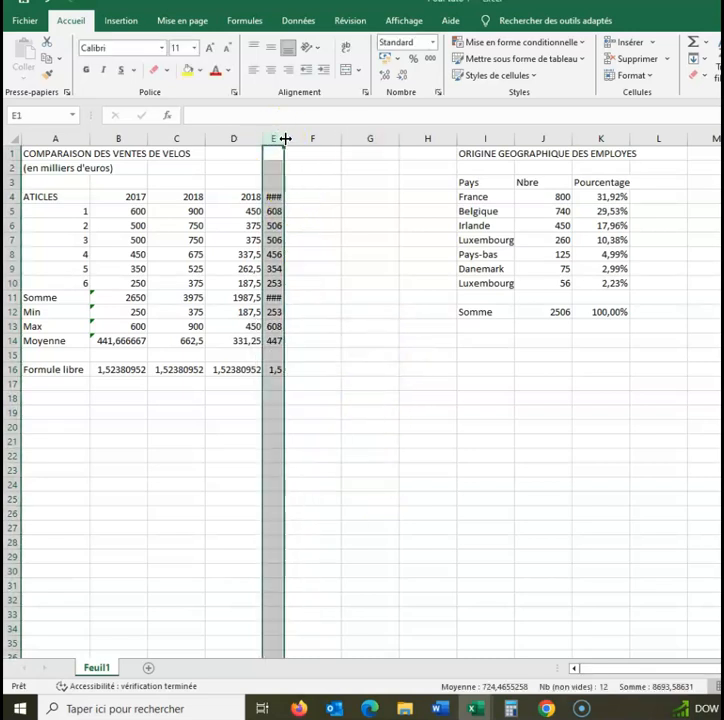
left_click_drag(285, 139, 307, 141)
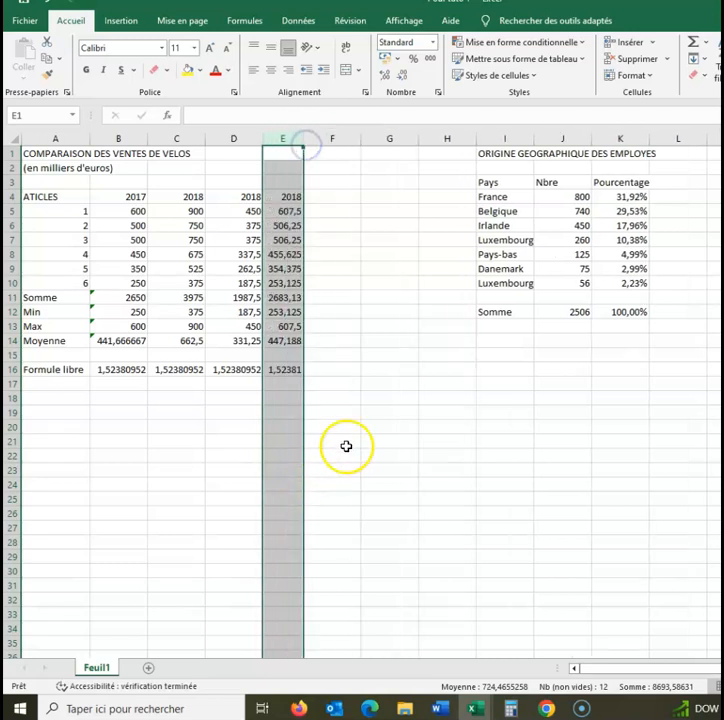
left_click(345, 455)
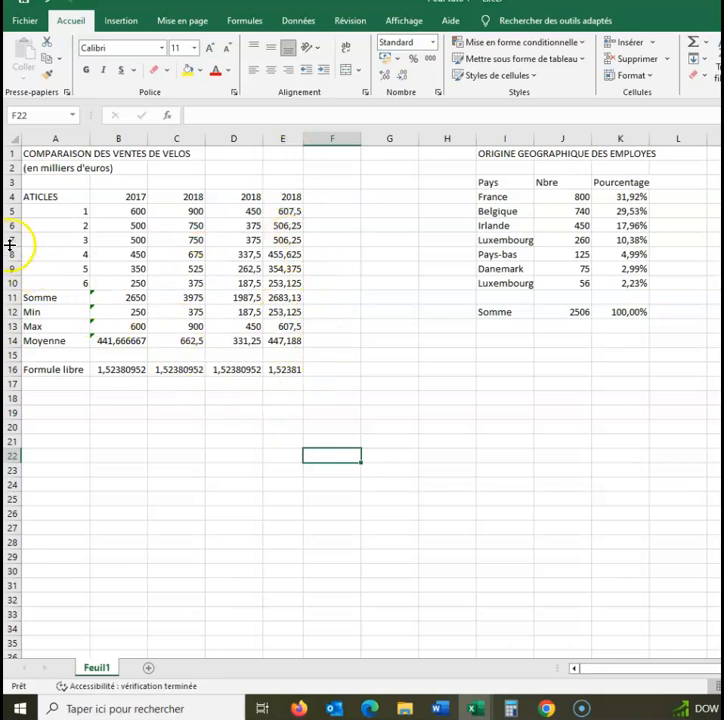
Reduce the height of row 5 and make row 6 much taller
mouse_move(16, 216)
left_mouse_down()
mouse_move(15, 199)
mouse_move(18, 210)
left_mouse_up()
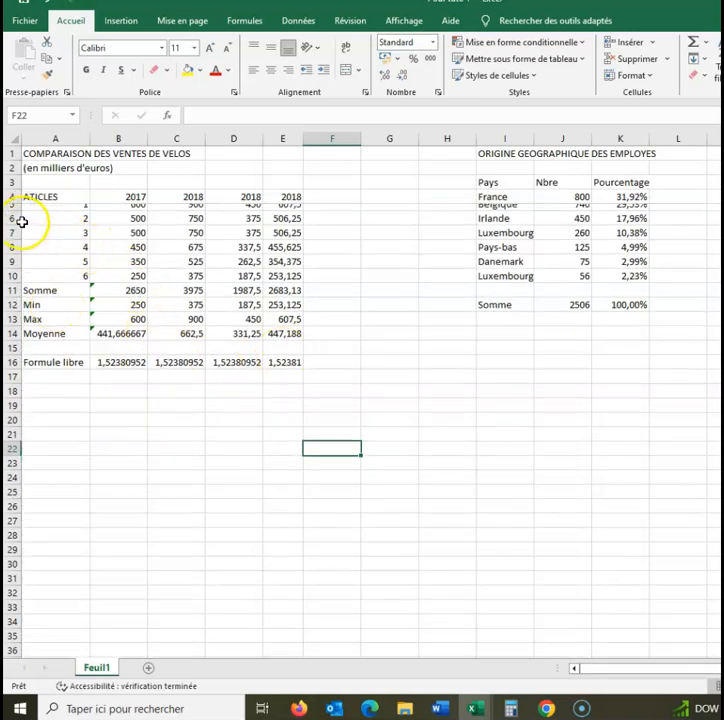
left_click_drag(12, 211, 20, 381)
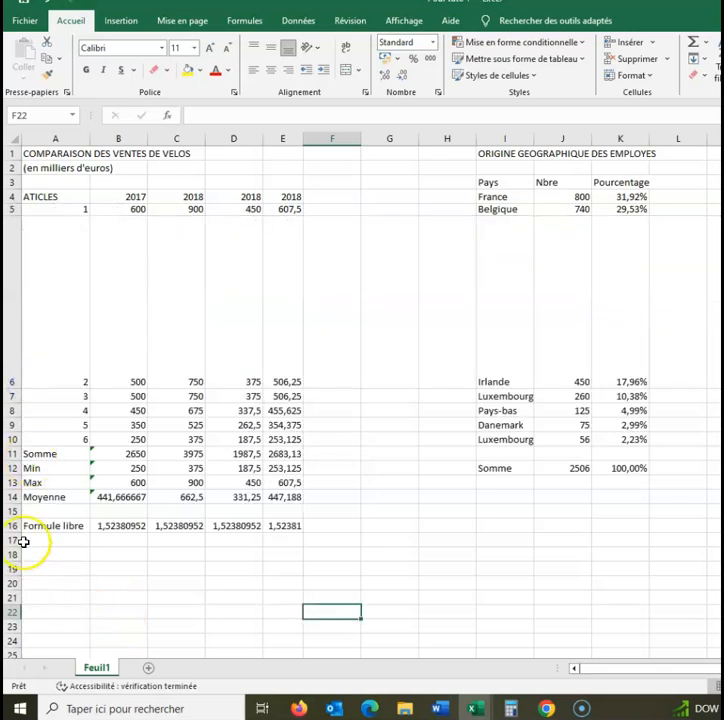
Format all cells of the sheet with Haut vertical alignment and automatic text wrapping
left_click_drag(12, 386, 32, 390)
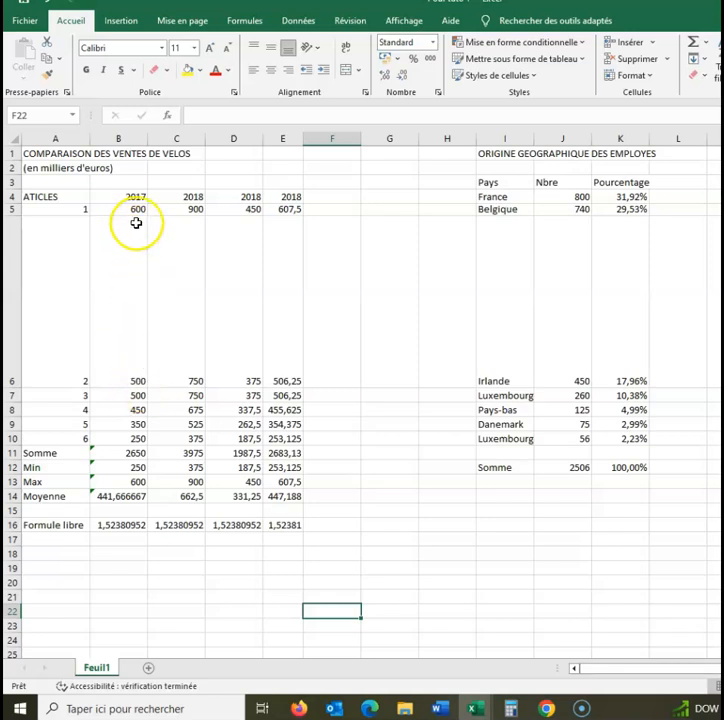
left_click(13, 139)
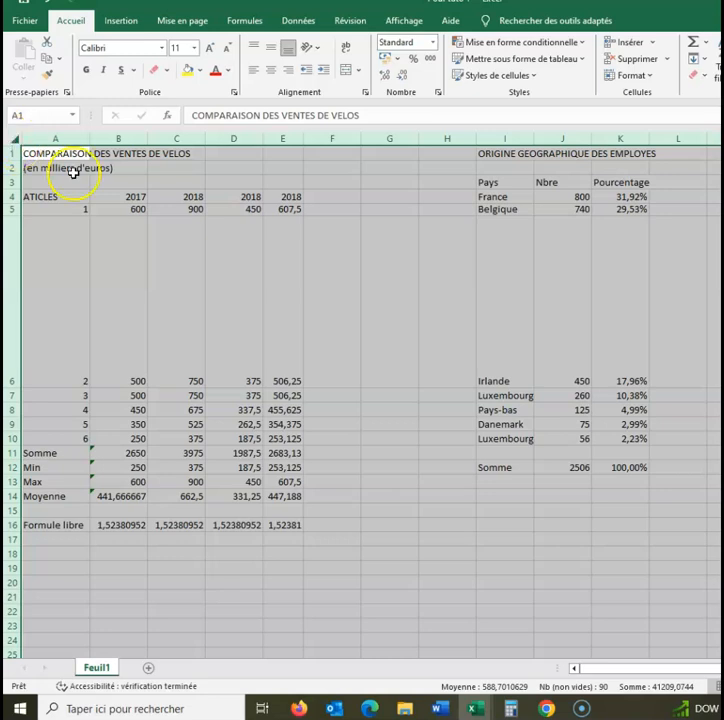
right_click(78, 230)
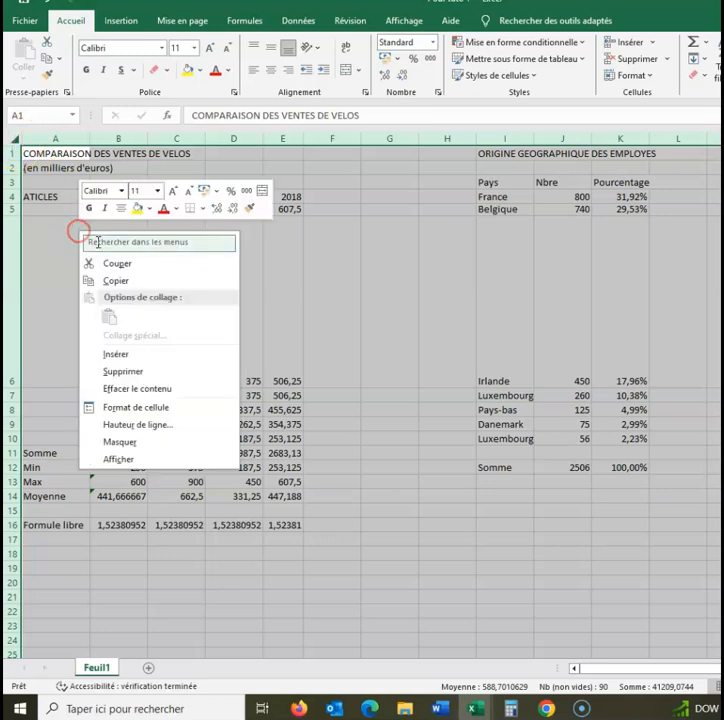
left_click(128, 409)
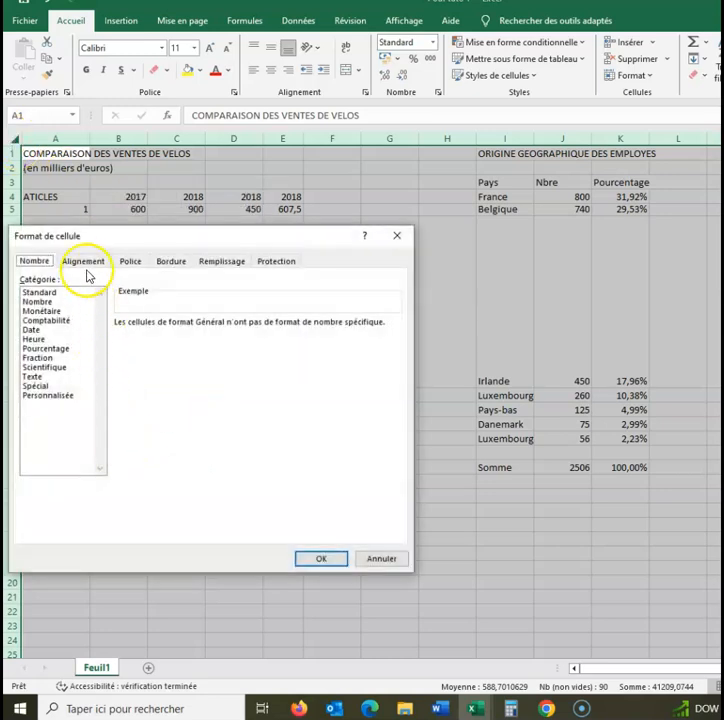
left_click(82, 263)
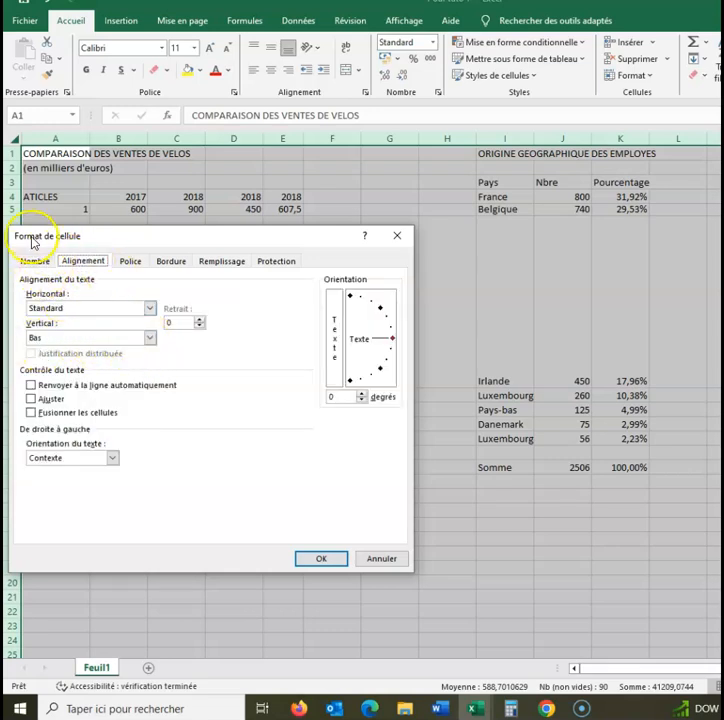
left_click(149, 337)
left_click(48, 351)
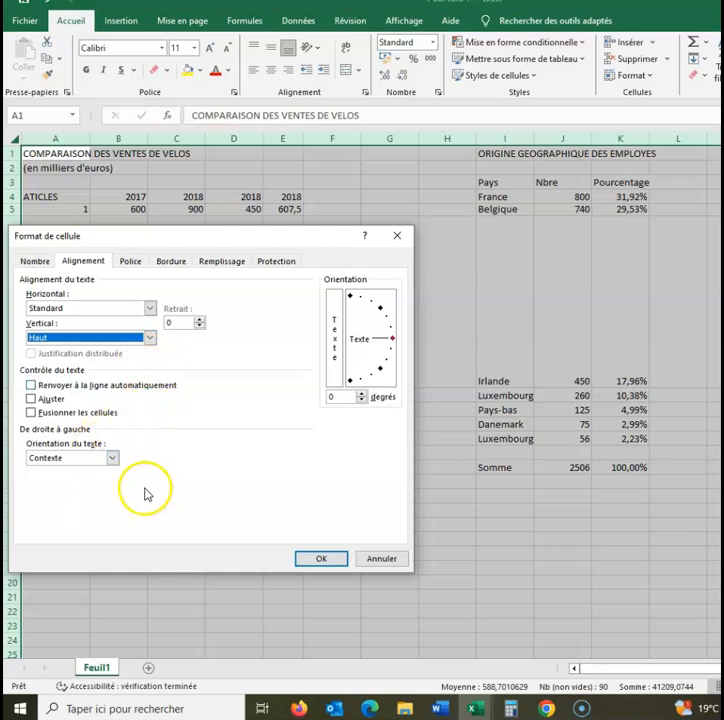
left_click(32, 386)
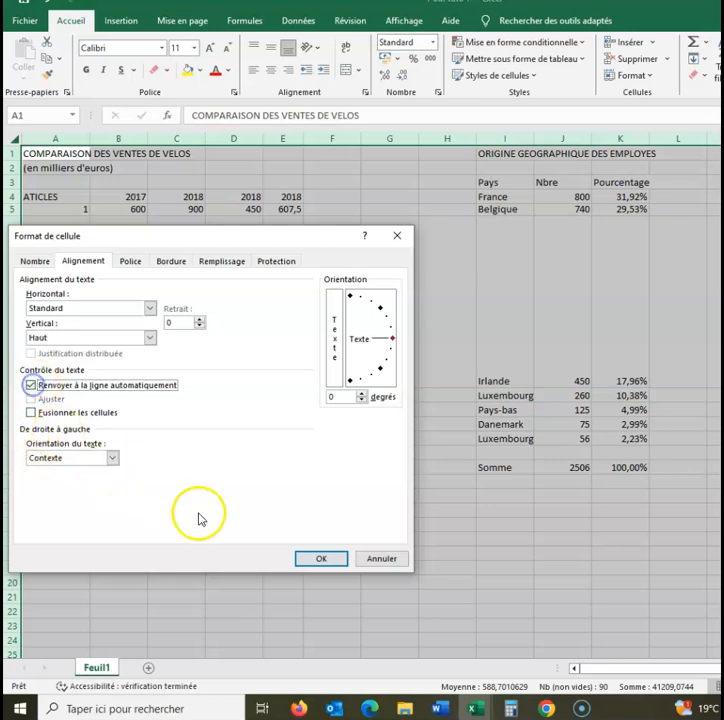
left_click(328, 561)
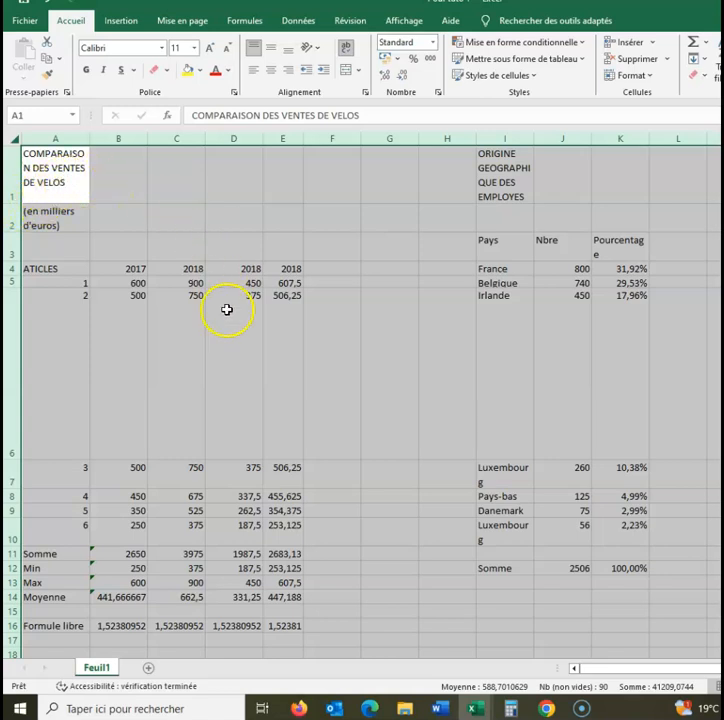
Give all rows one uniform height, widen column I and narrow the empty columns G and H
left_click_drag(10, 461, 32, 313)
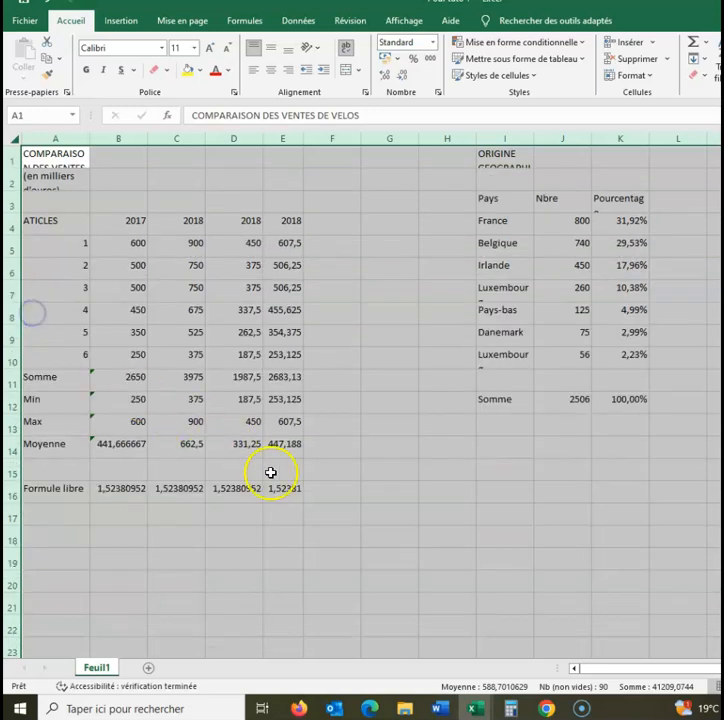
left_click(332, 557)
left_click_drag(534, 143, 597, 138)
left_click_drag(421, 141, 377, 171)
left_click_drag(433, 142, 395, 160)
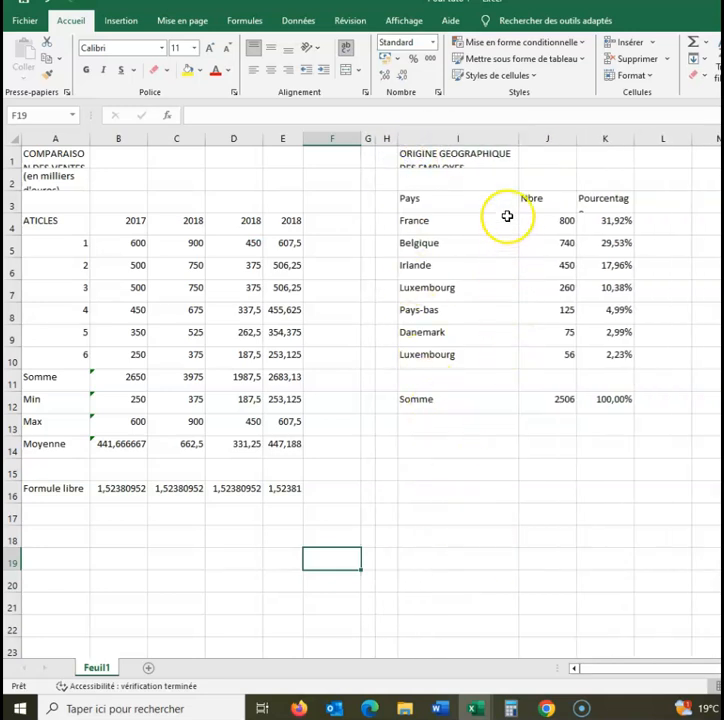
left_click_drag(517, 145, 509, 162)
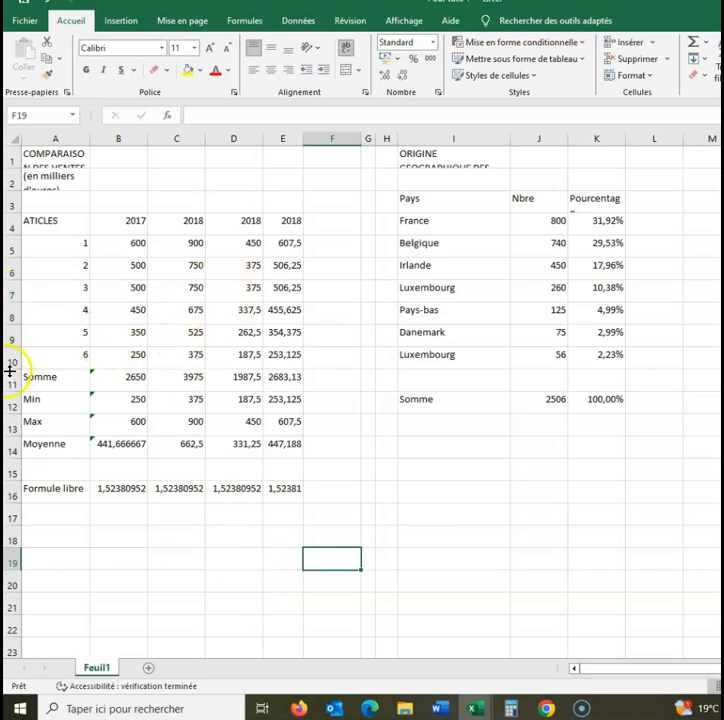
Increase the height of row 1 and merge the bike sales title across A1:E1 without centering it
left_click_drag(22, 168, 19, 179)
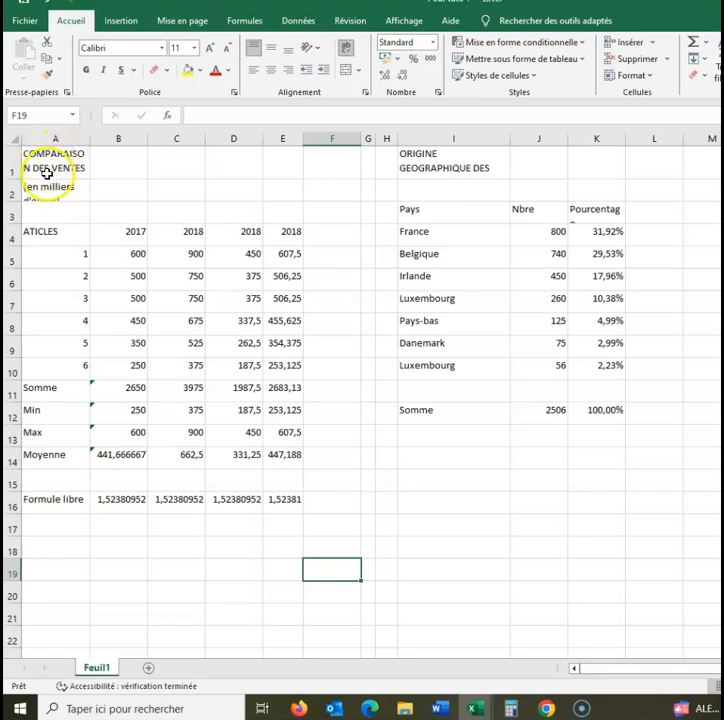
left_click_drag(52, 165, 276, 155)
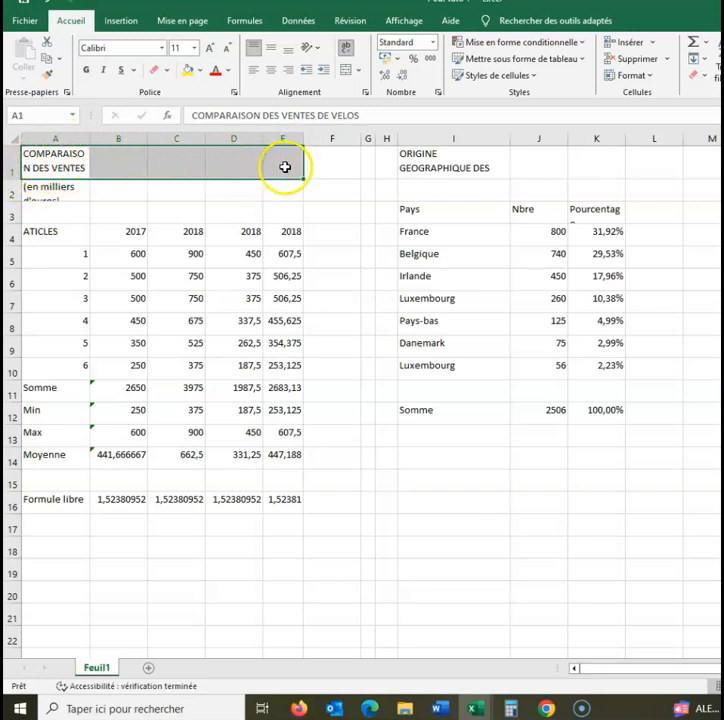
left_click(358, 70)
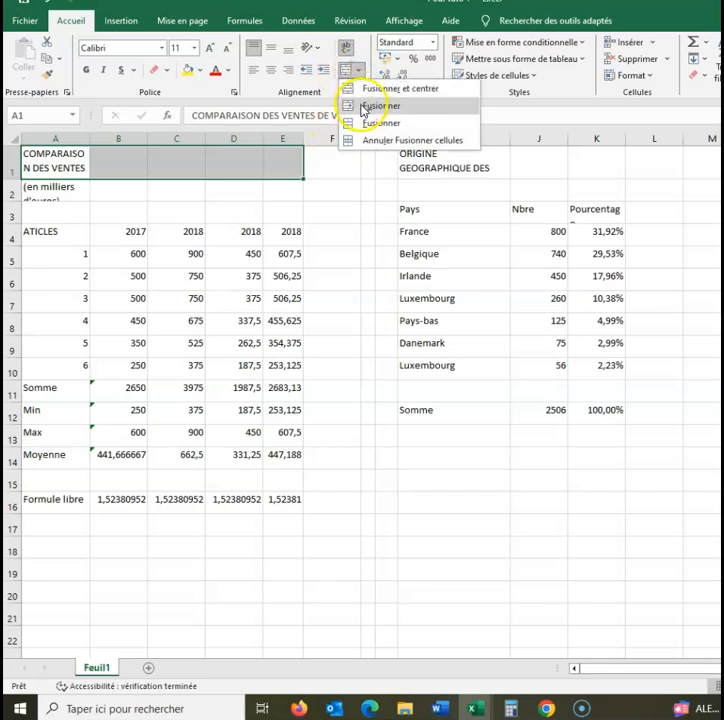
left_click(363, 106)
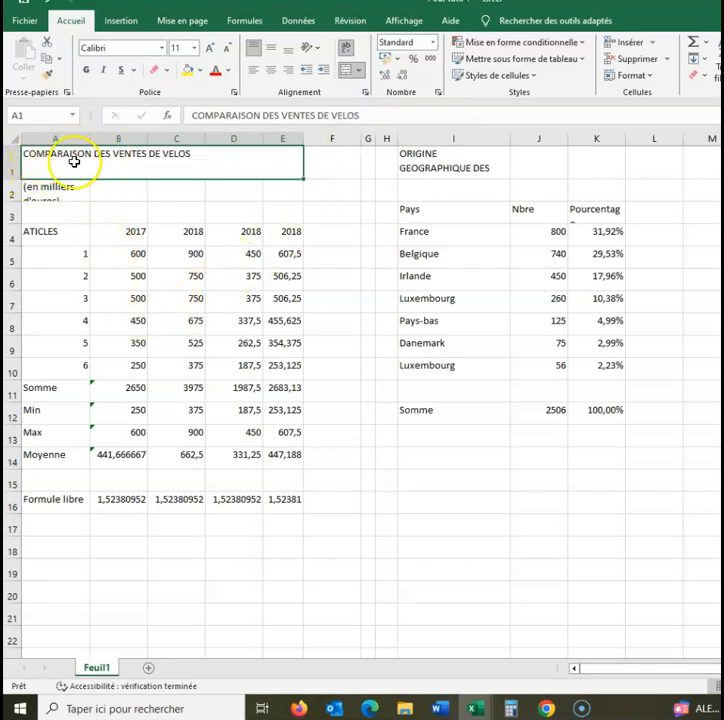
Unmerge the bike sales title and apply merge and center across A1:E1 instead
left_click(360, 70)
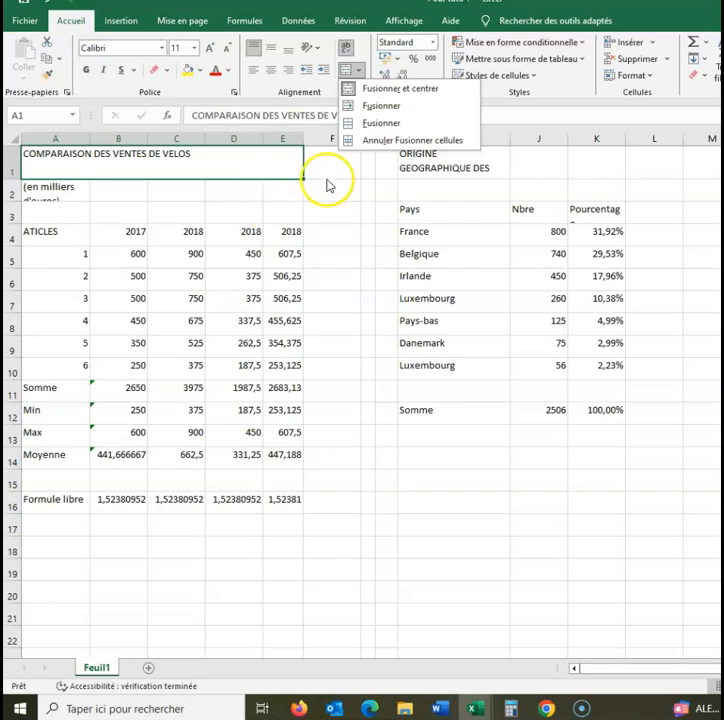
left_click(370, 88)
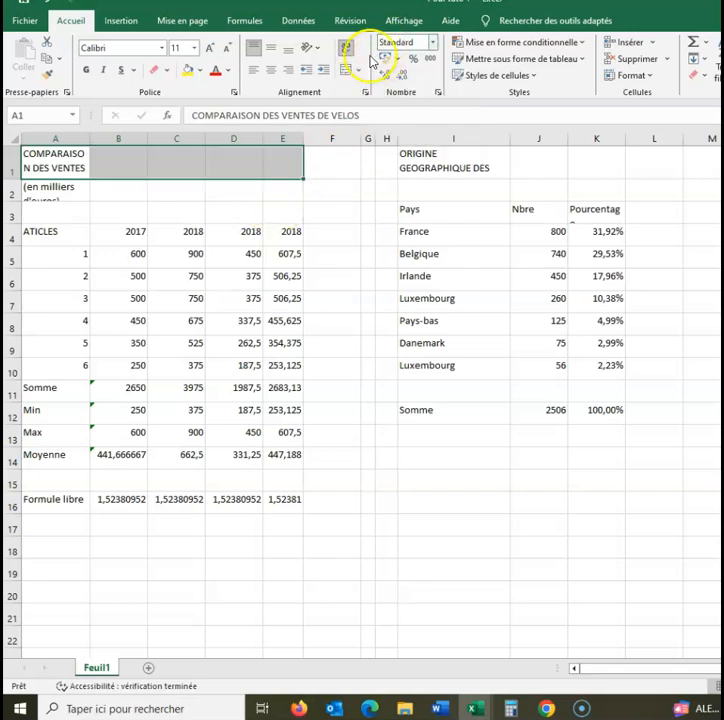
left_click(361, 72)
left_click(368, 89)
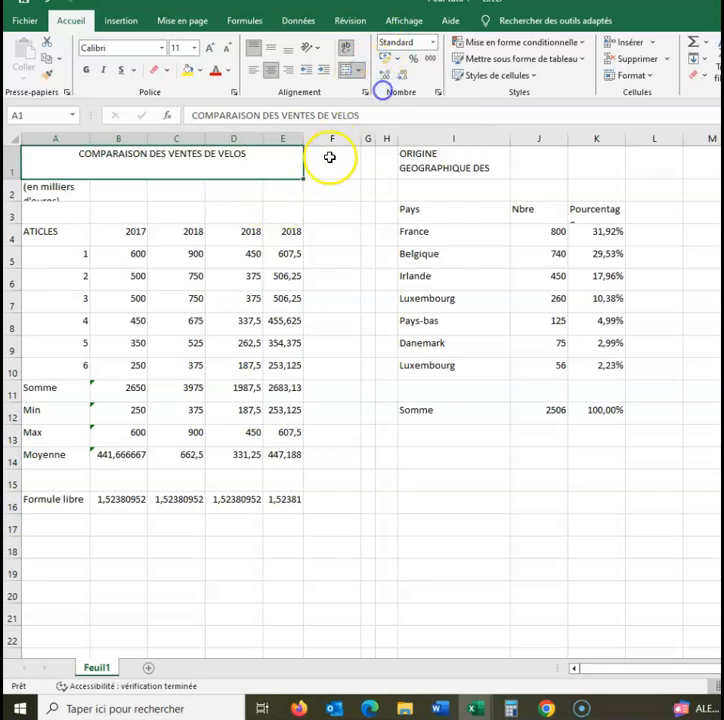
left_click(180, 216)
Merge and center the subtitle "(en milliers d'euros)" across A2:E2
left_click_drag(44, 191, 271, 193)
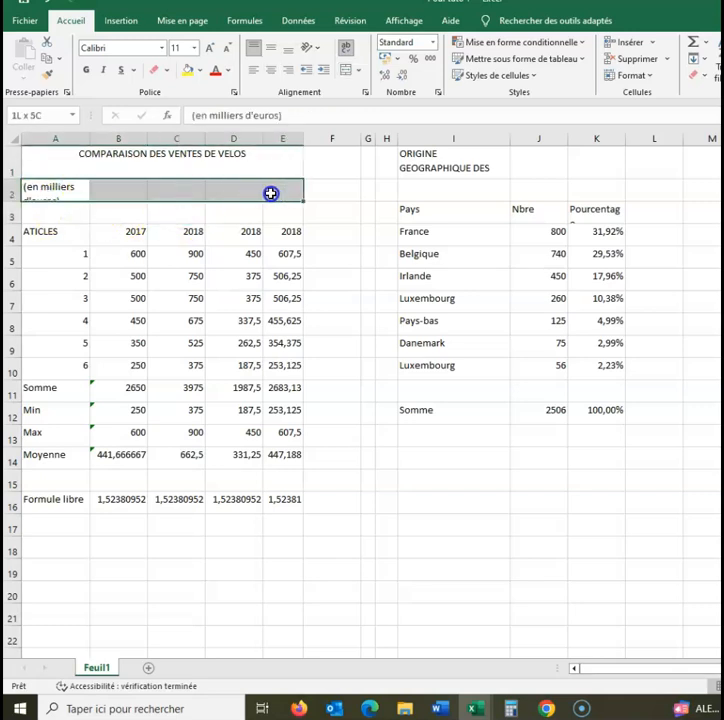
left_click(350, 72)
left_click(230, 240)
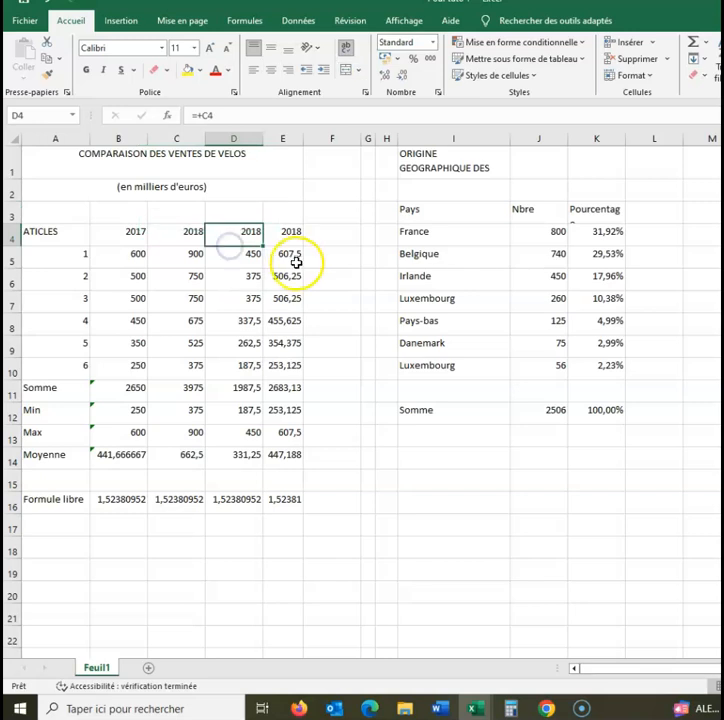
Merge and center the employee table title across I1:K1 and widen column K to fit the Pourcentage header
left_click_drag(418, 168, 594, 162)
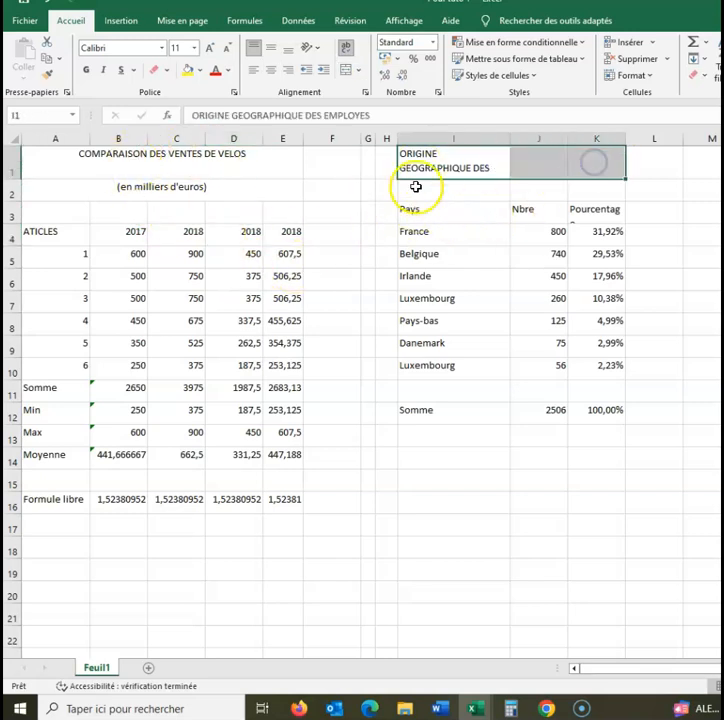
left_click(344, 74)
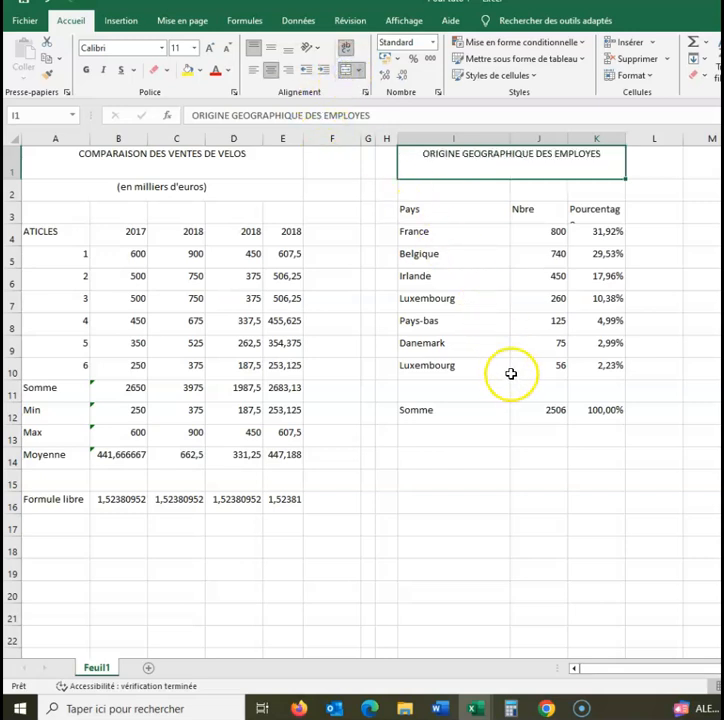
left_click_drag(620, 141, 643, 139)
left_click(453, 502)
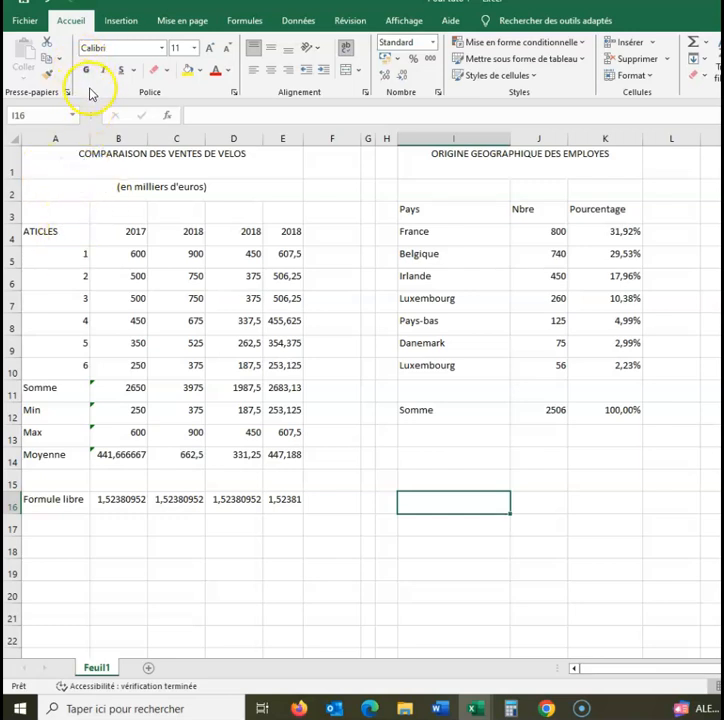
Apply italic and underline to the subtitle "(en milliers d'euros)"
left_click(129, 188)
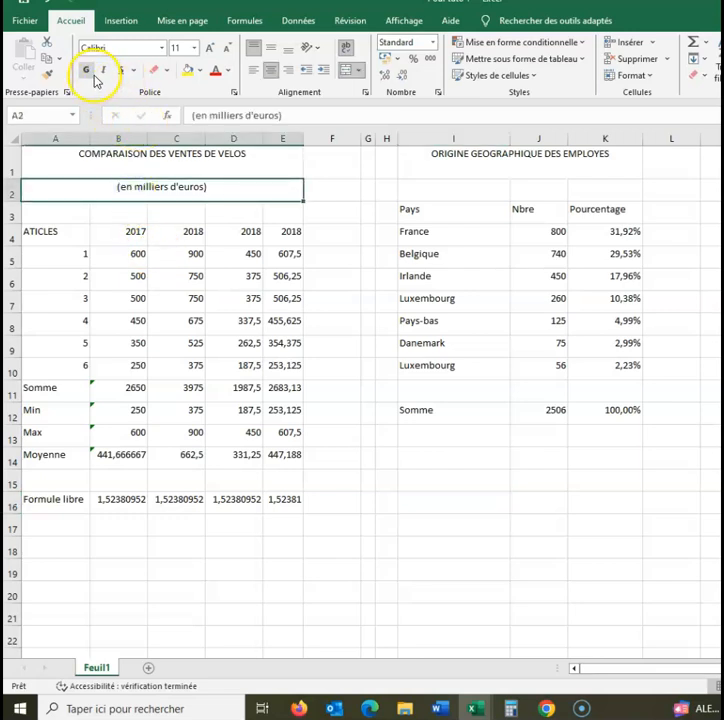
left_click(160, 254)
left_click(52, 196)
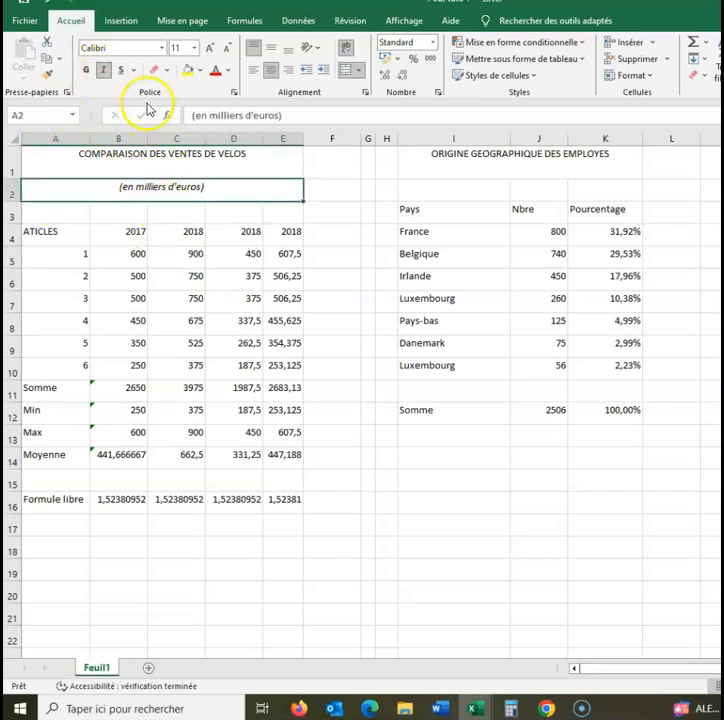
left_click(122, 72)
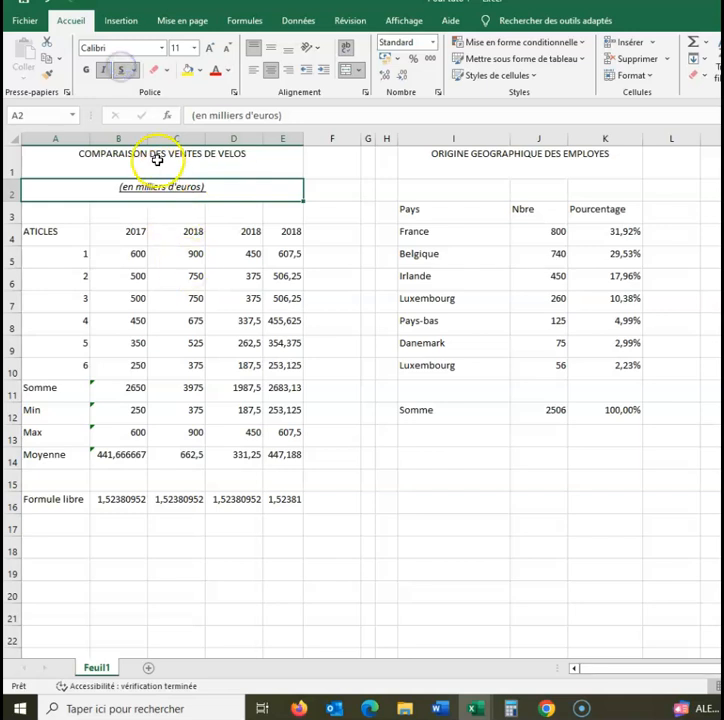
left_click(166, 318)
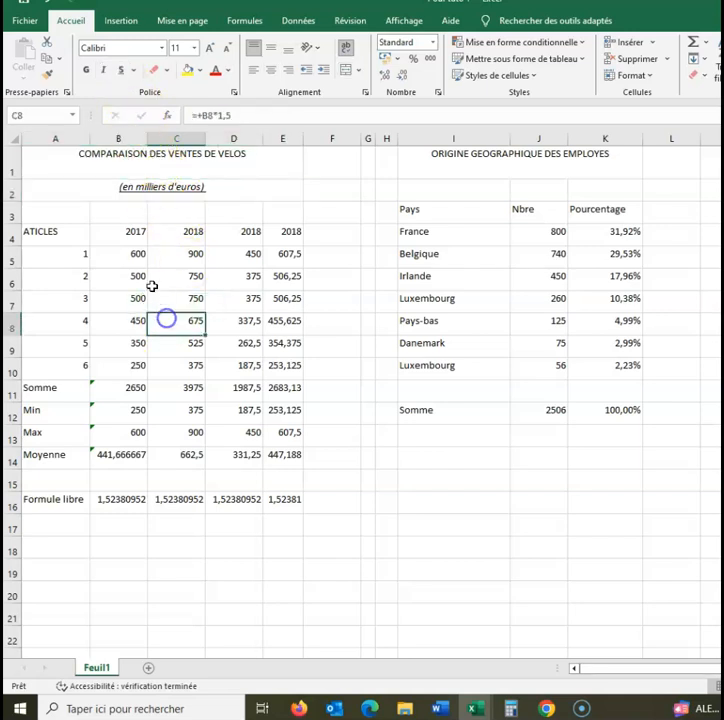
Make the titles of both tables bold and reduce the height of row 1
left_click(56, 173)
left_click(88, 67)
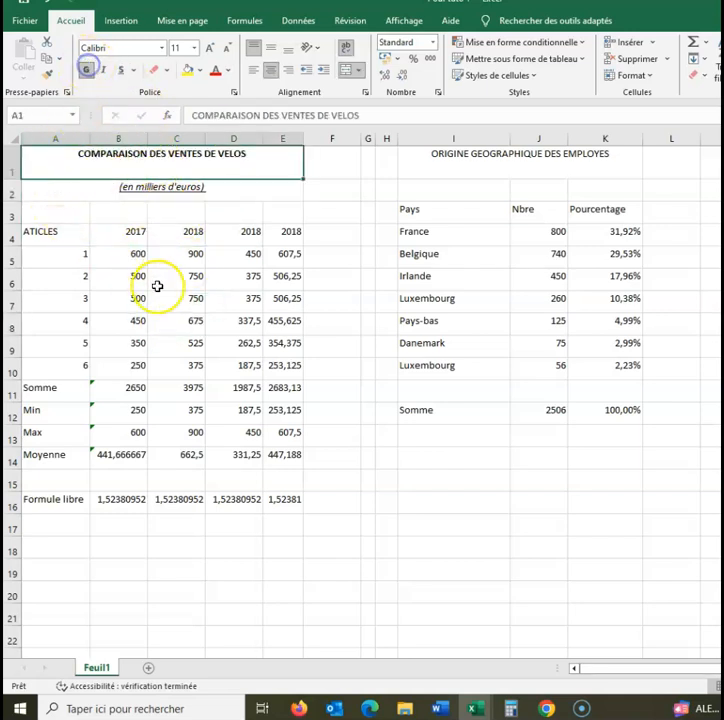
left_click(158, 284)
left_click(437, 166)
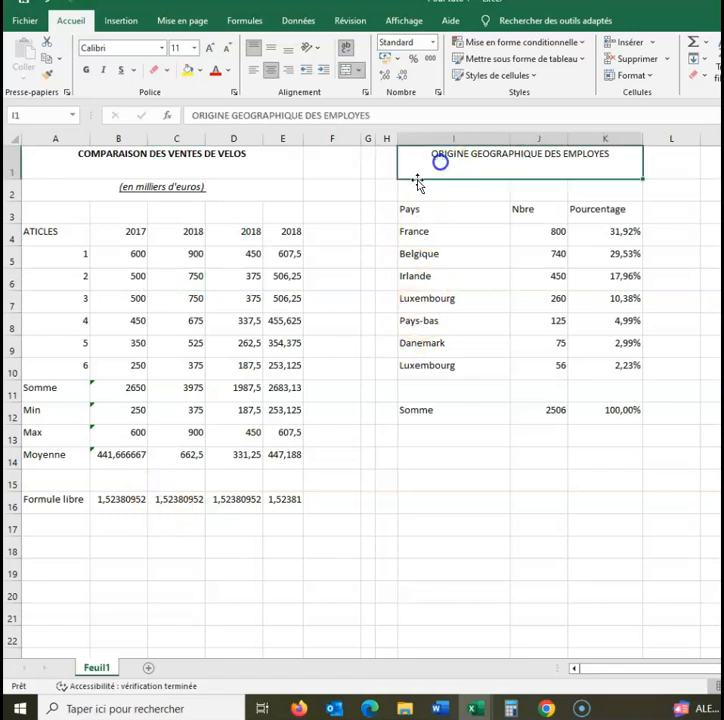
left_click(86, 70)
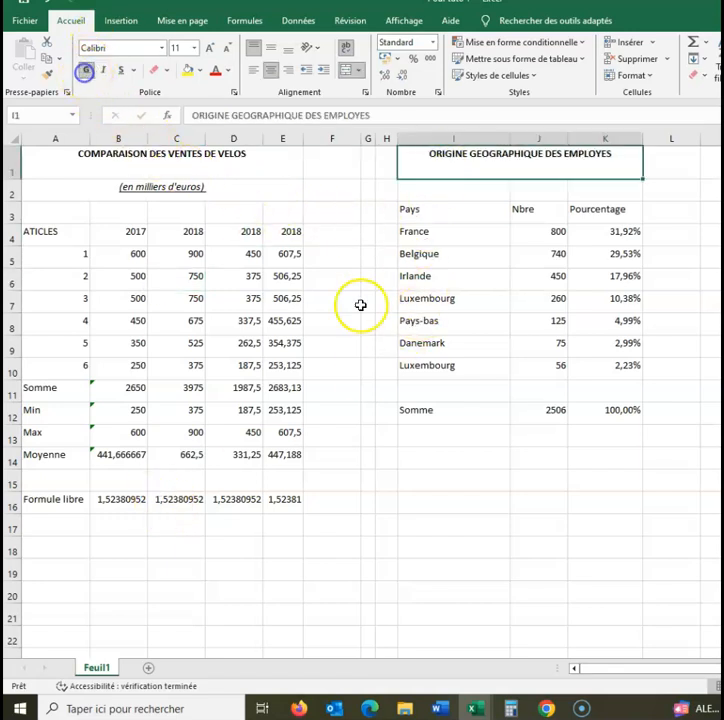
left_click(428, 459)
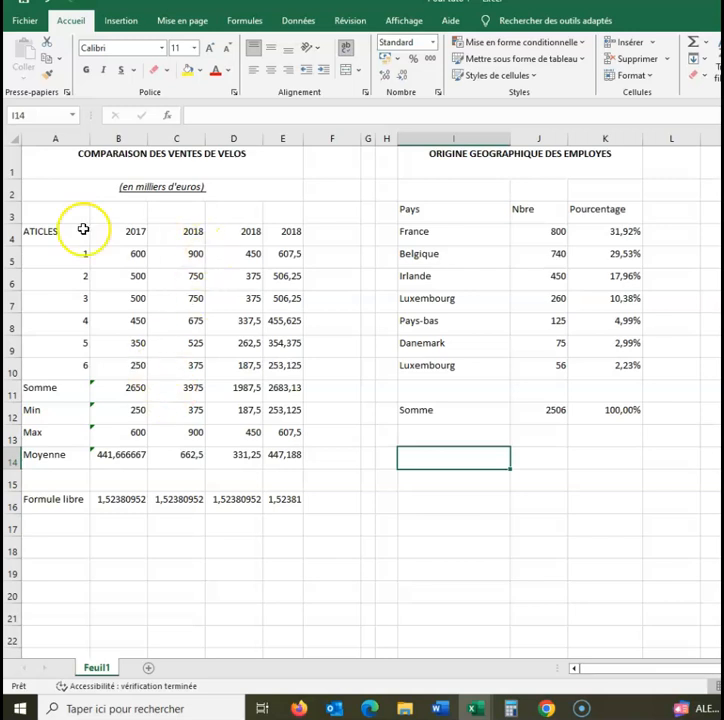
left_click_drag(10, 180, 11, 170)
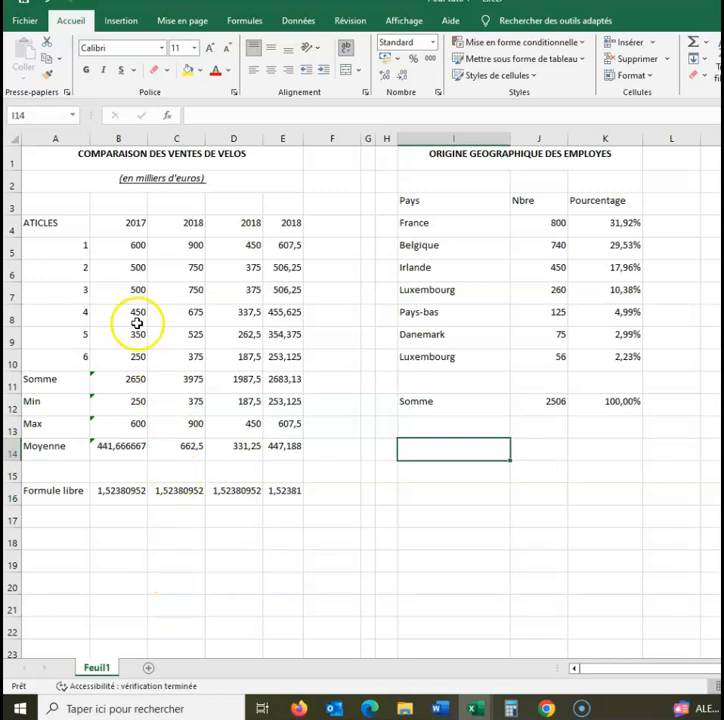
Format the sales figures in B5:E14 as Nombre with 2 decimals and the thousands separator
left_click_drag(108, 252, 285, 452)
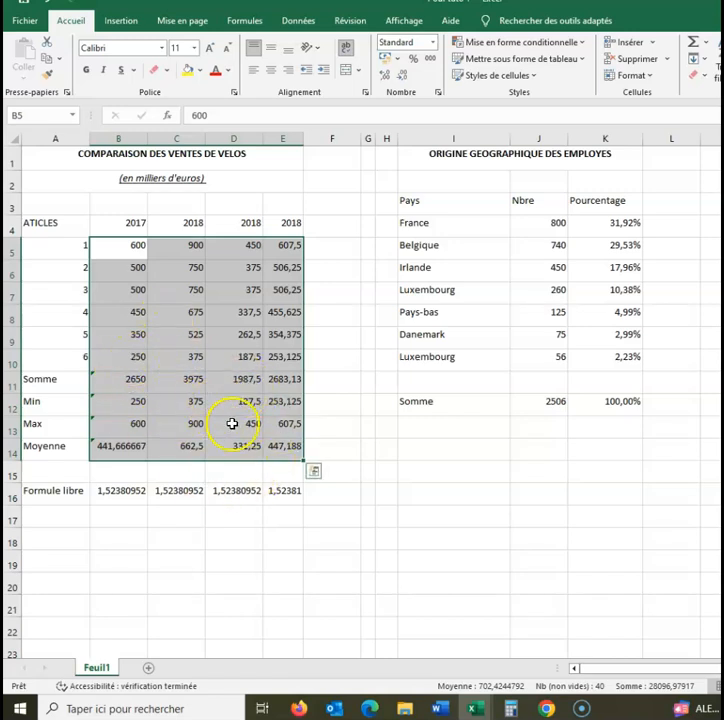
left_click(41, 694)
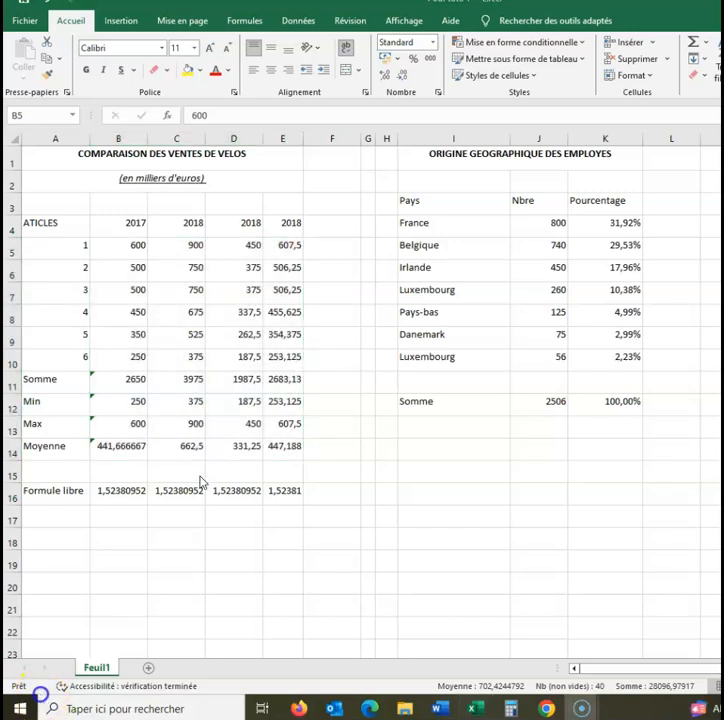
left_click(185, 332)
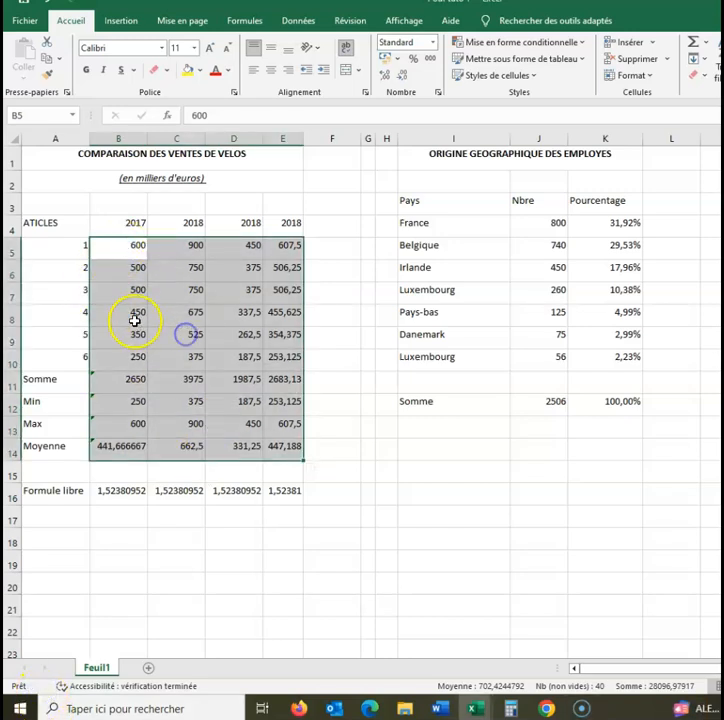
right_click(135, 320)
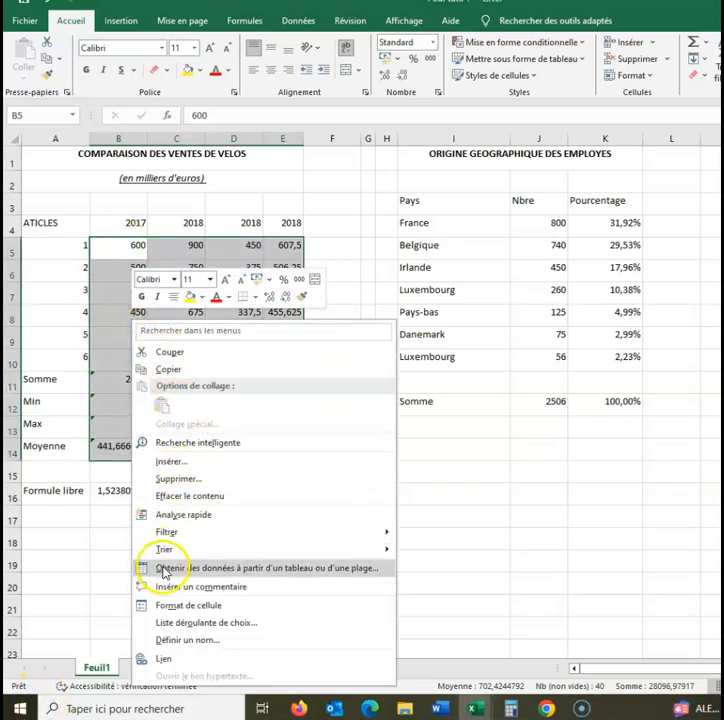
mouse_move(170, 551)
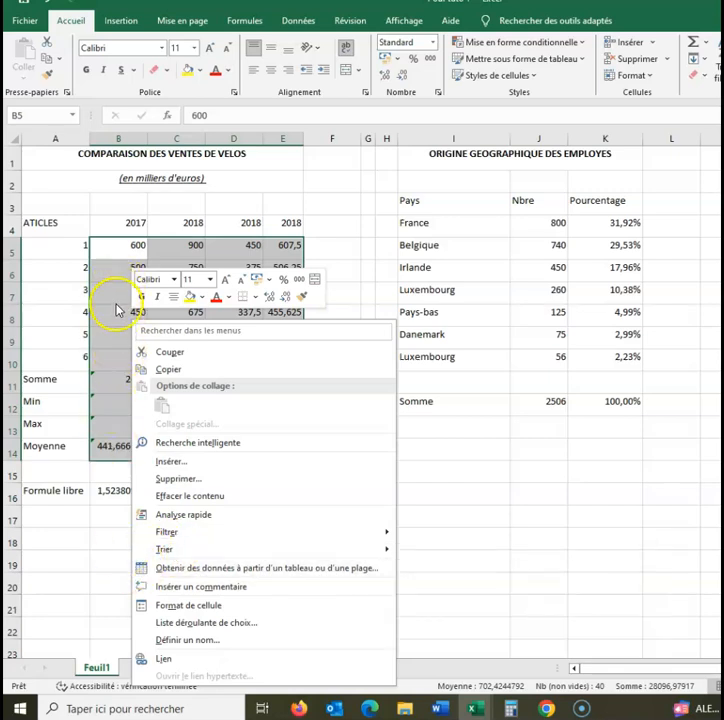
left_click(182, 606)
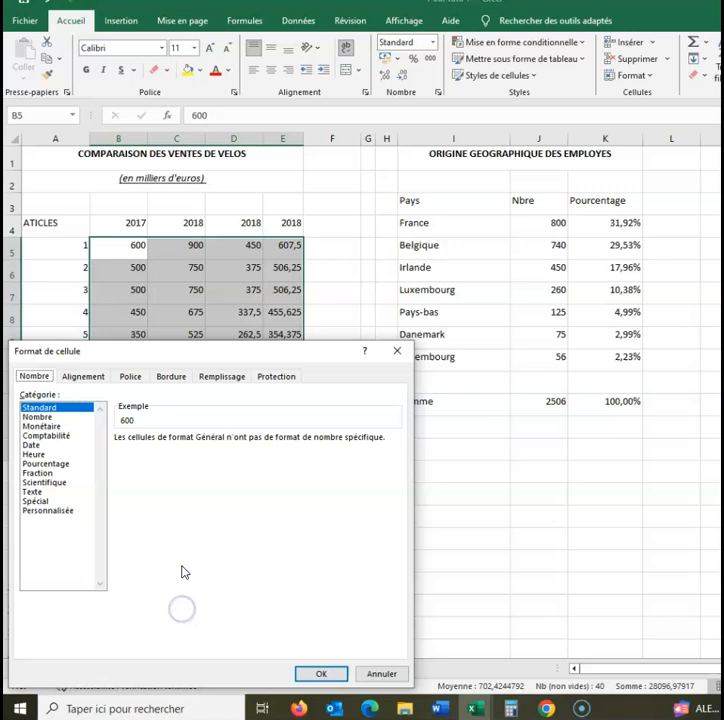
left_click(40, 417)
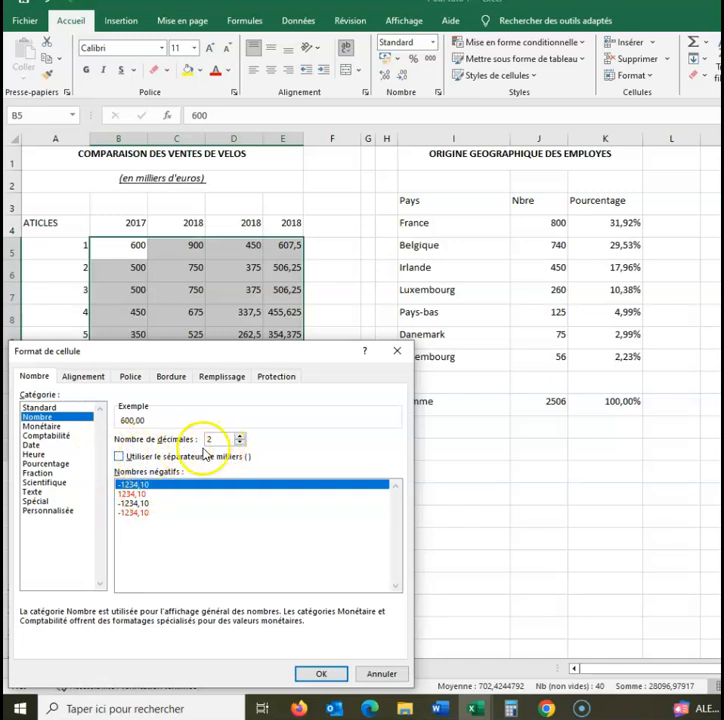
left_click(118, 456)
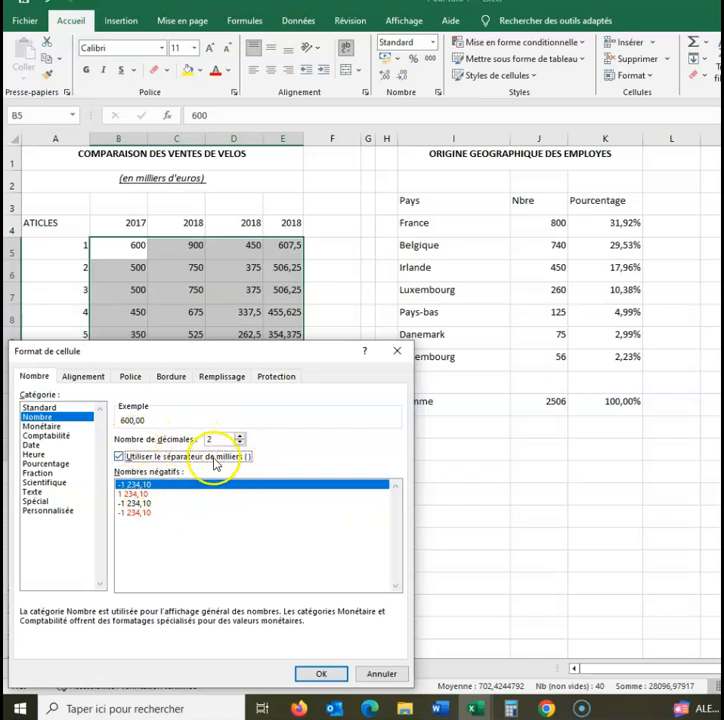
left_click(336, 680)
left_click(283, 587)
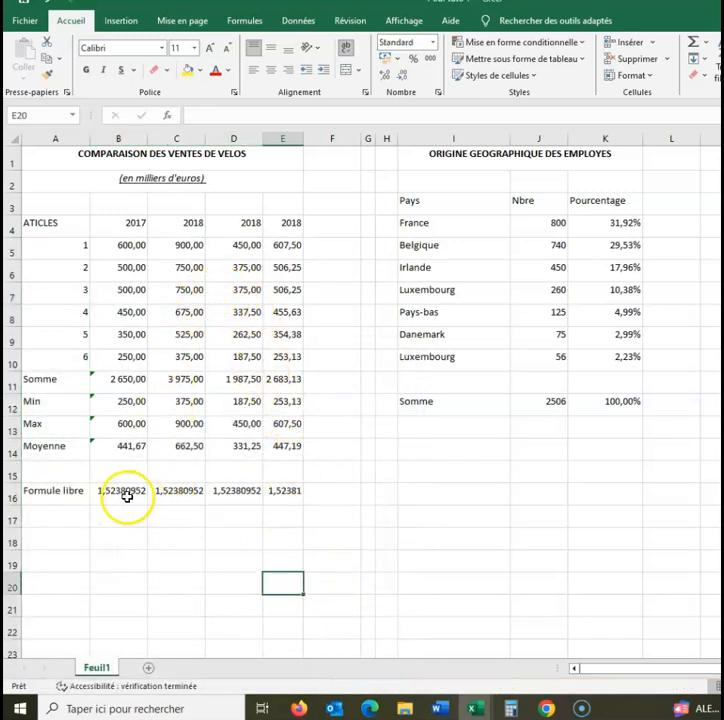
Clear the "Formule libre" label and its formulas from A16:E16
left_click_drag(41, 491, 274, 497)
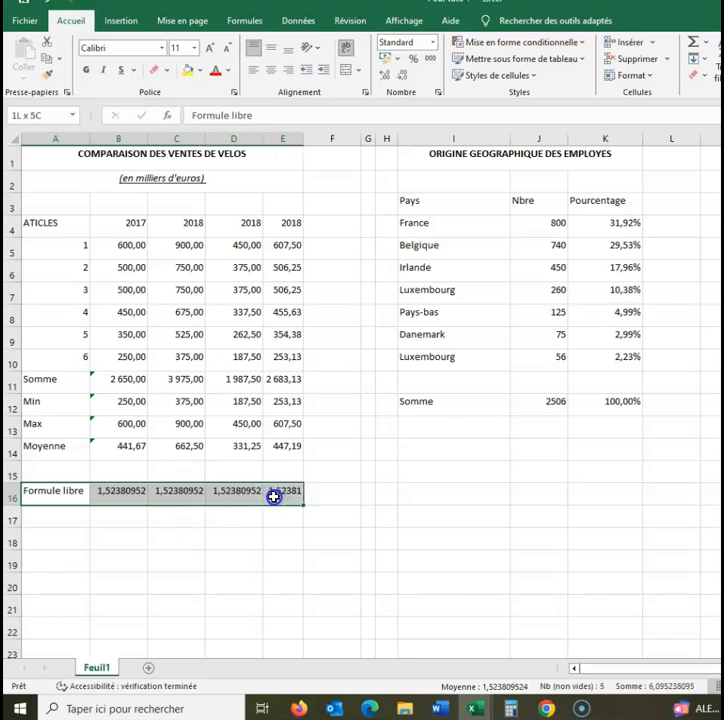
key("Delete")
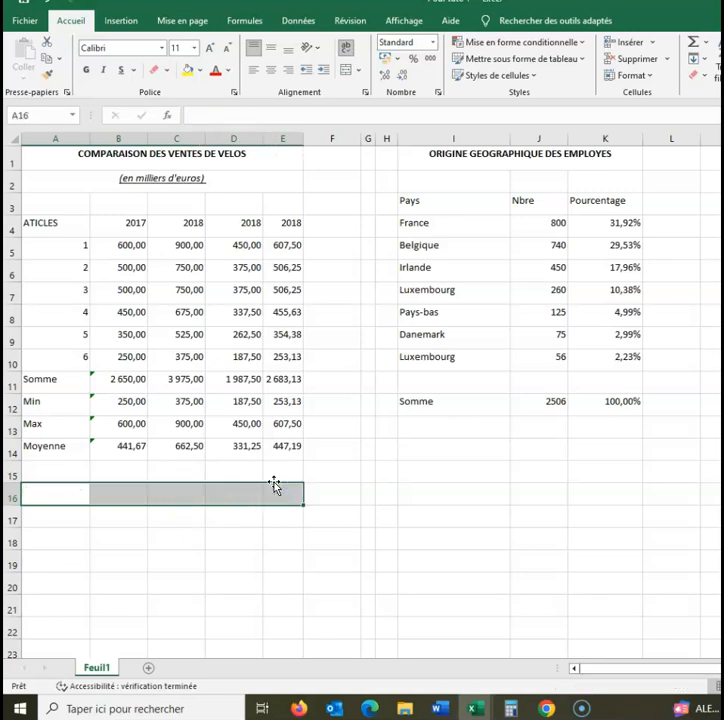
left_click(104, 563)
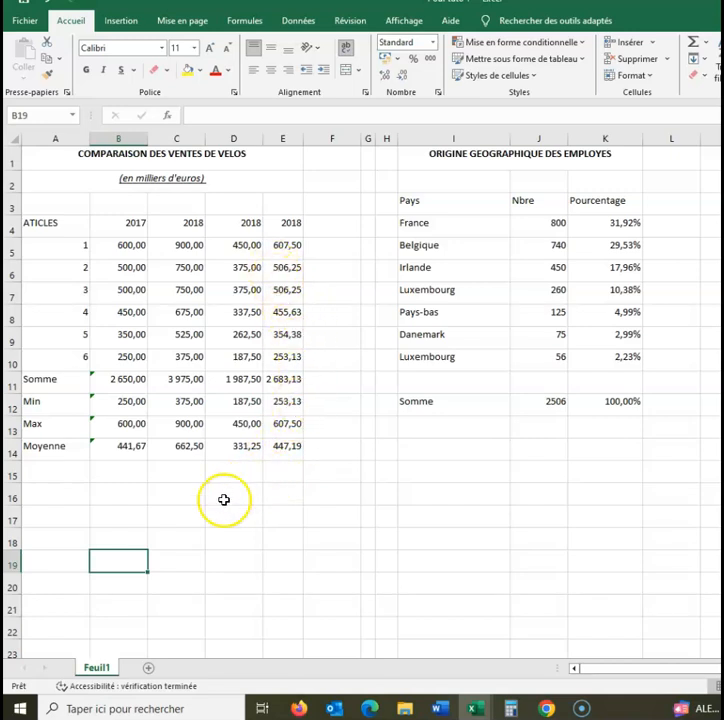
left_click(203, 555)
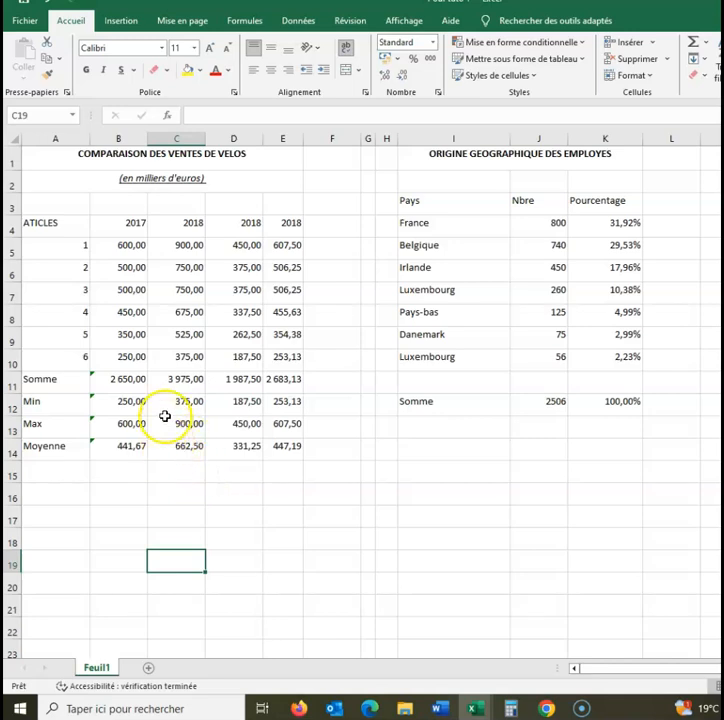
Set a thick black outline on all four sides of the sales table A4:E14 in the cell border settings
left_click_drag(37, 231, 276, 451)
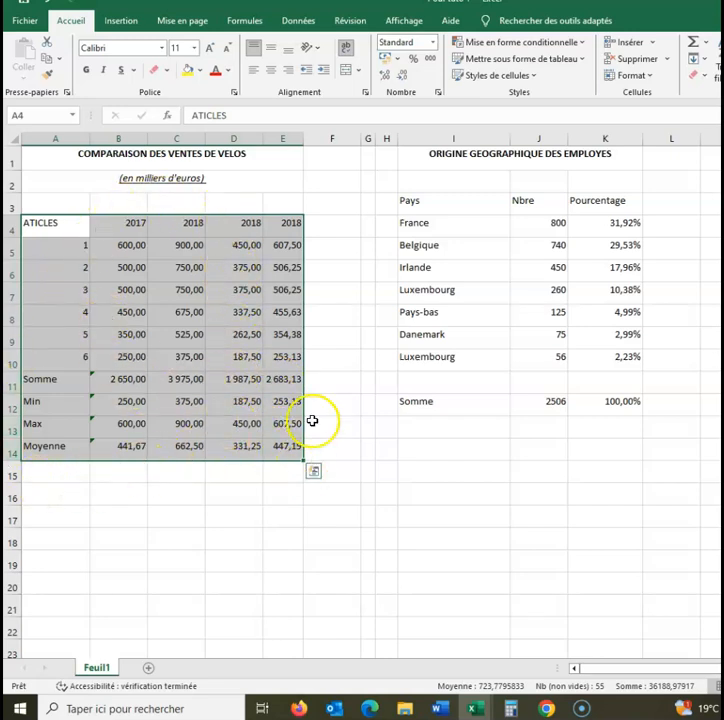
right_click(139, 290)
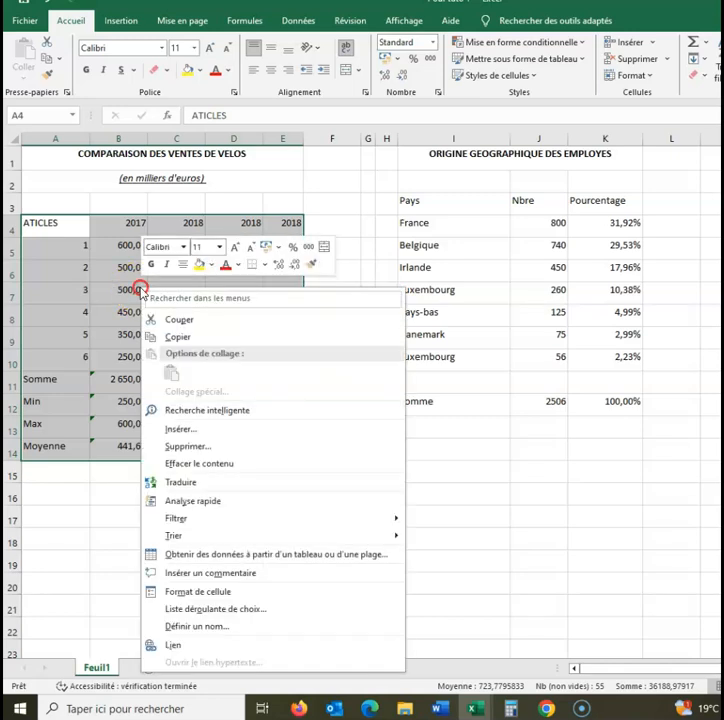
left_click(212, 592)
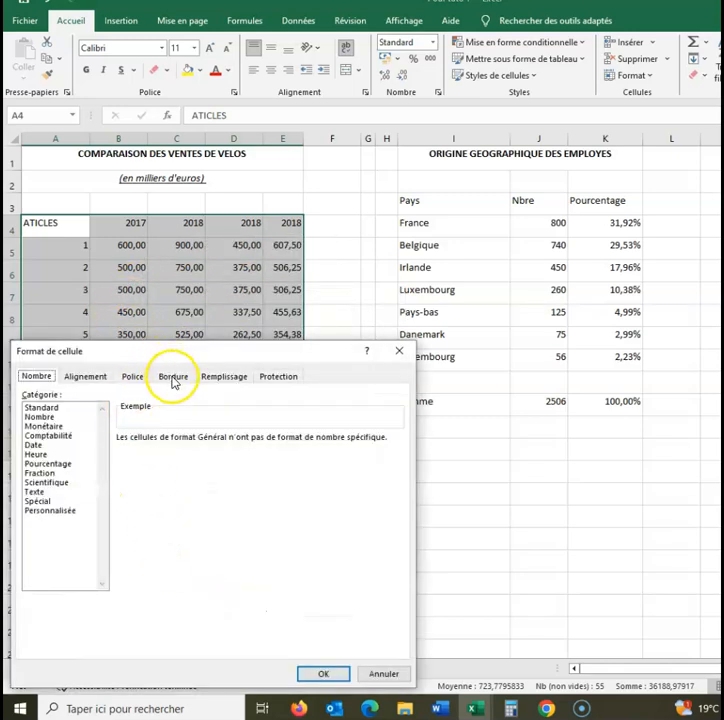
left_click(173, 379)
left_click(107, 491)
left_click(213, 471)
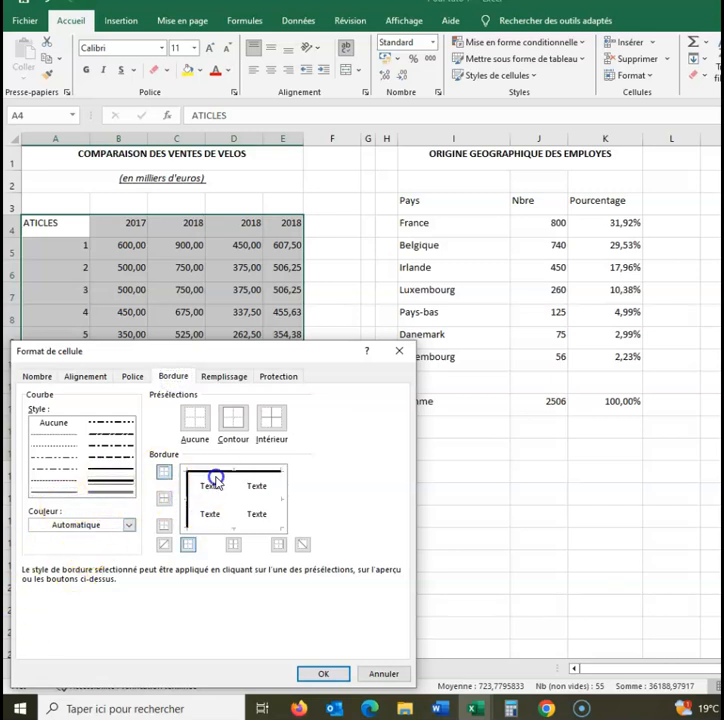
left_click(277, 513)
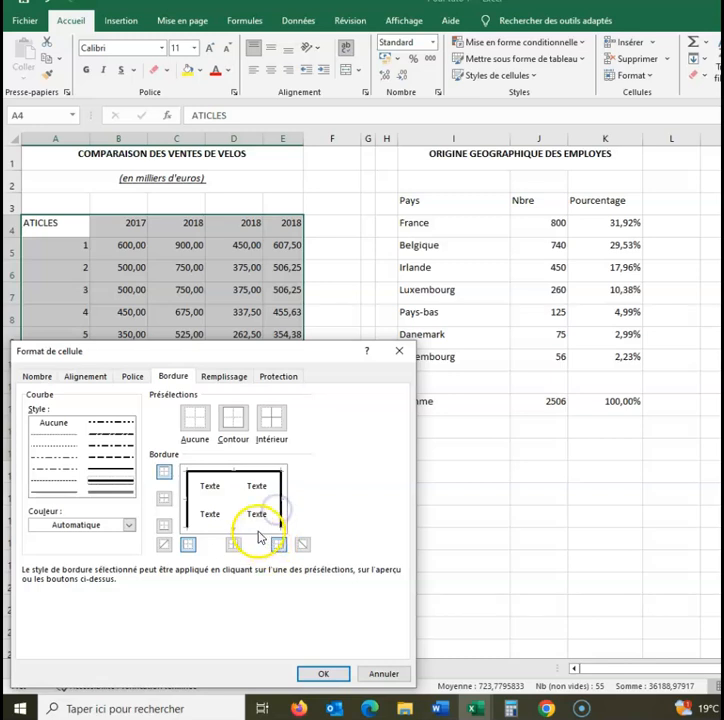
left_click(200, 527)
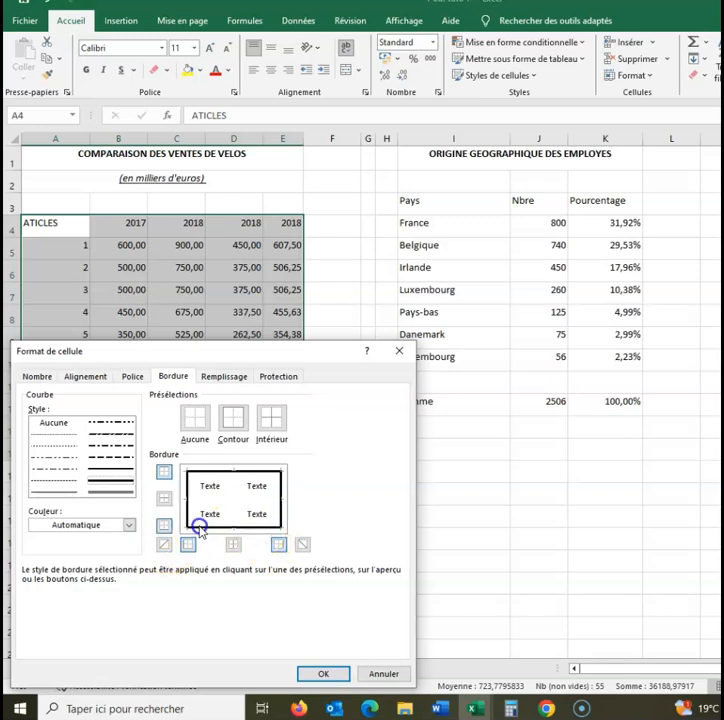
Add thin grey horizontal and vertical inner borders to the sales table A4:E14 and apply the border settings
left_click(129, 525)
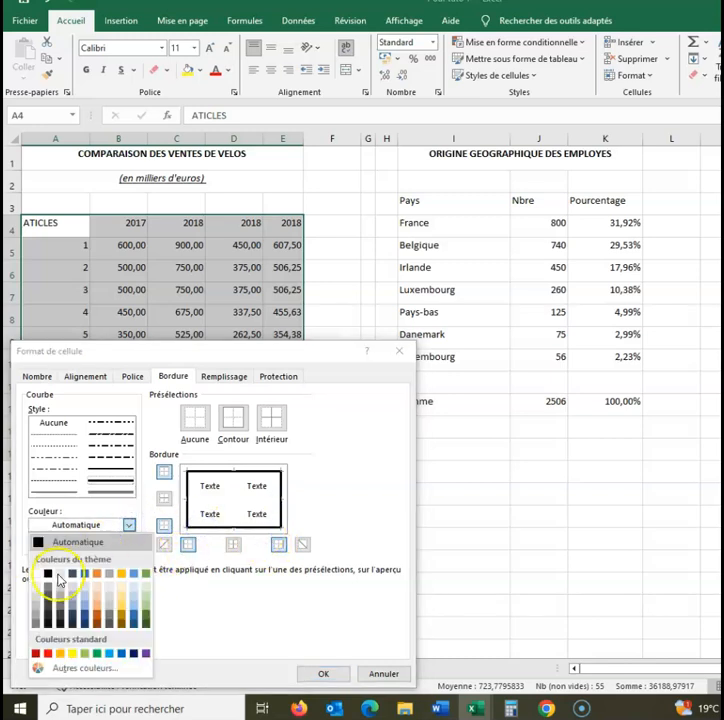
left_click(37, 610)
left_click(53, 492)
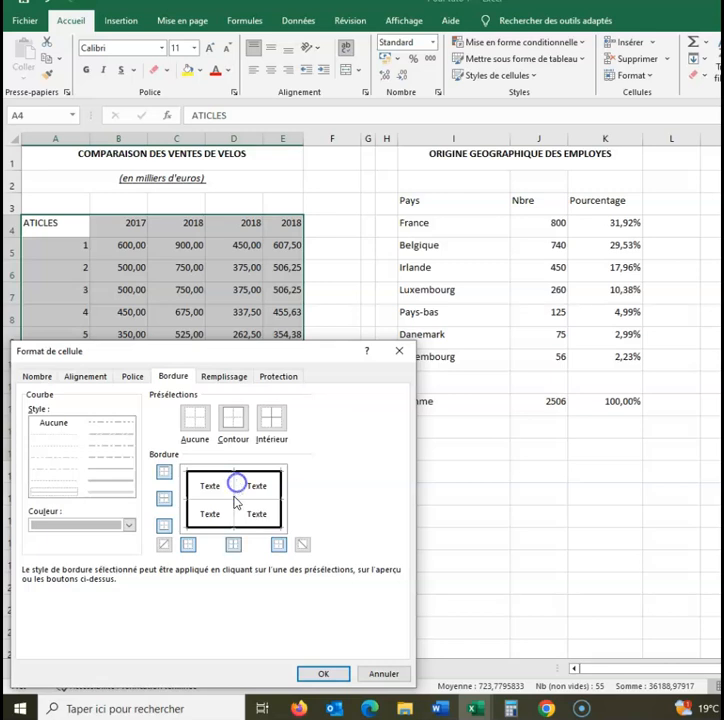
left_click(323, 673)
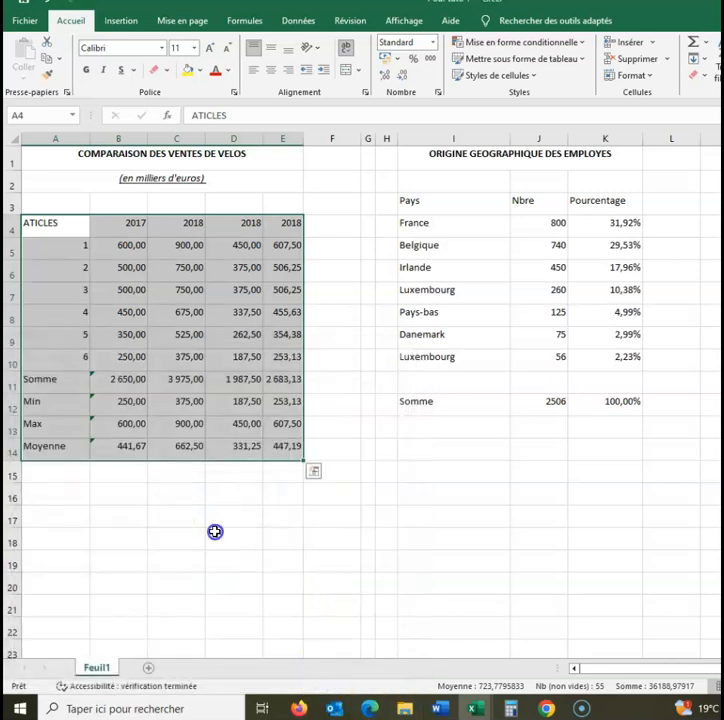
left_click(213, 532)
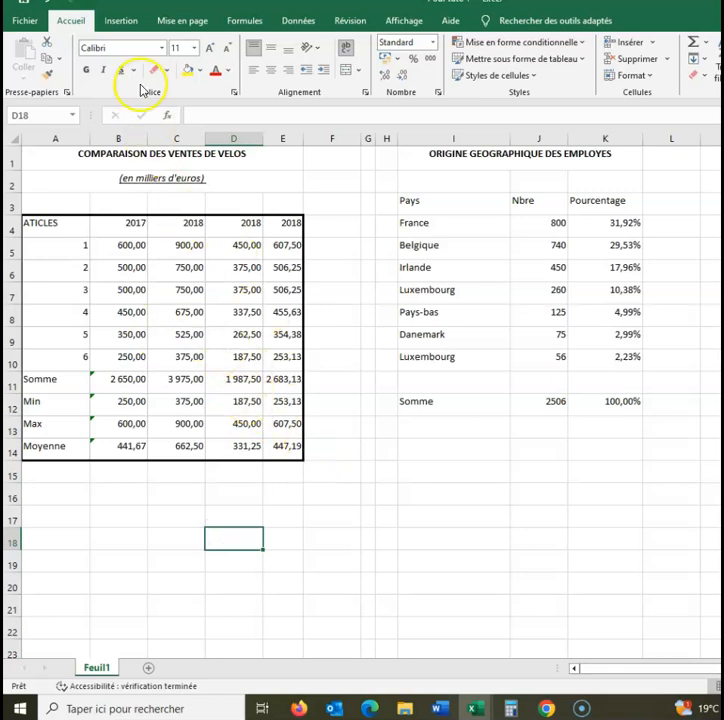
Hide the sheet gridlines to check the table borders, and show the gridlines again
left_click(404, 22)
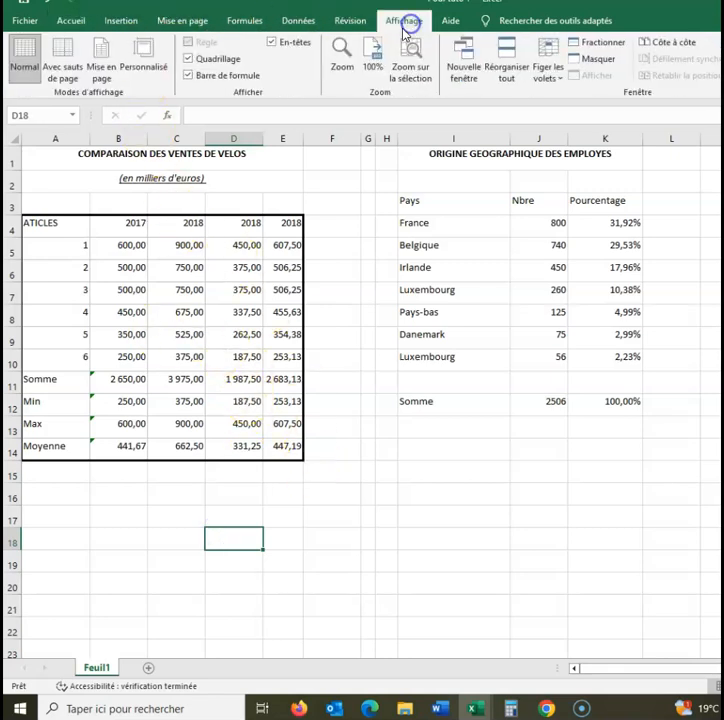
left_click(188, 59)
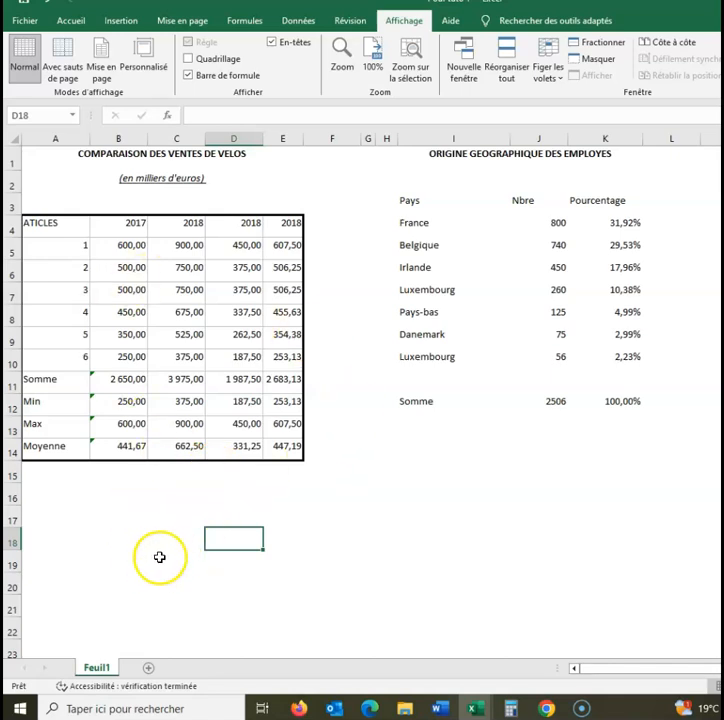
left_click(188, 60)
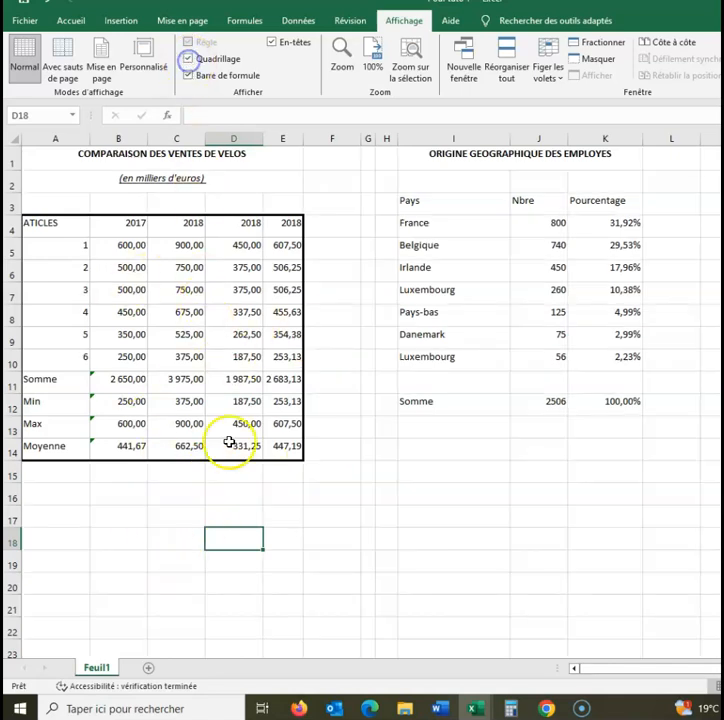
Replace the year formula in D4 with =C4+1
left_click_drag(48, 228, 268, 236)
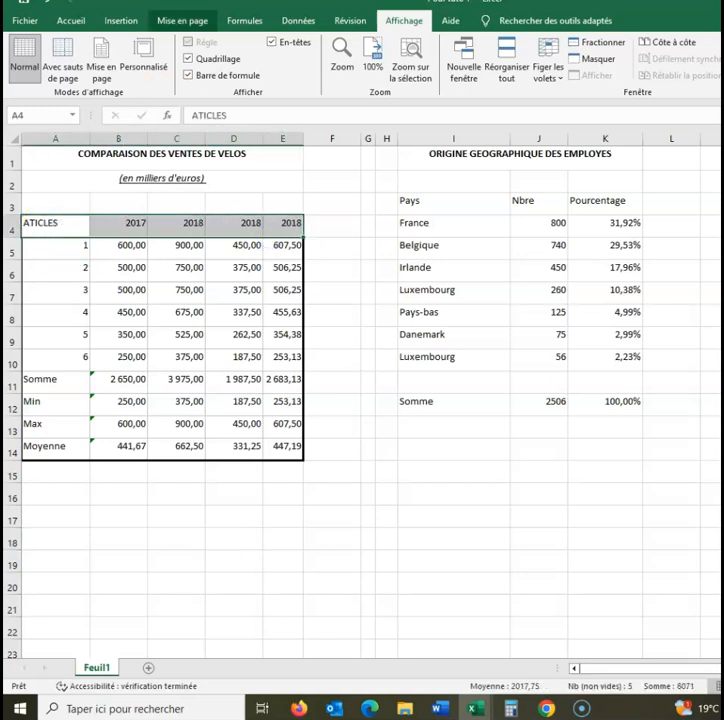
left_click(68, 20)
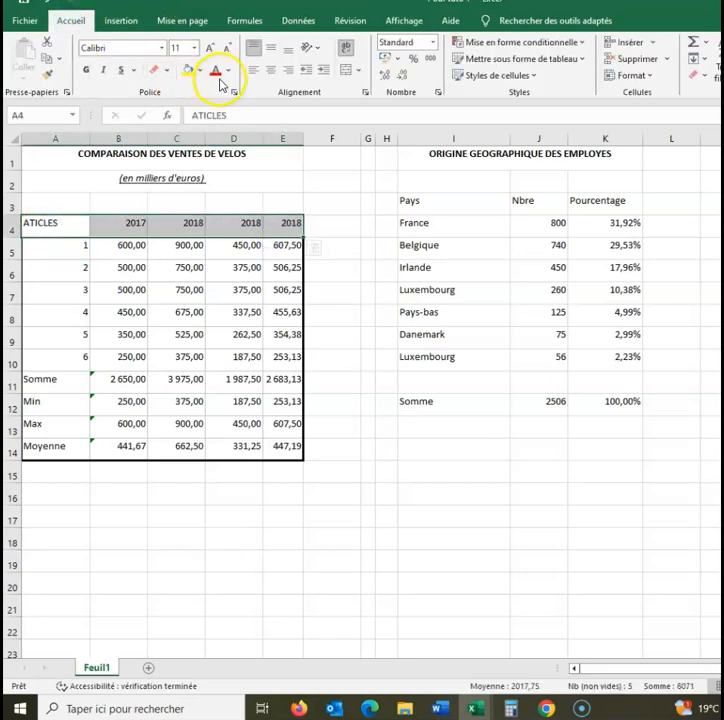
left_click(238, 228)
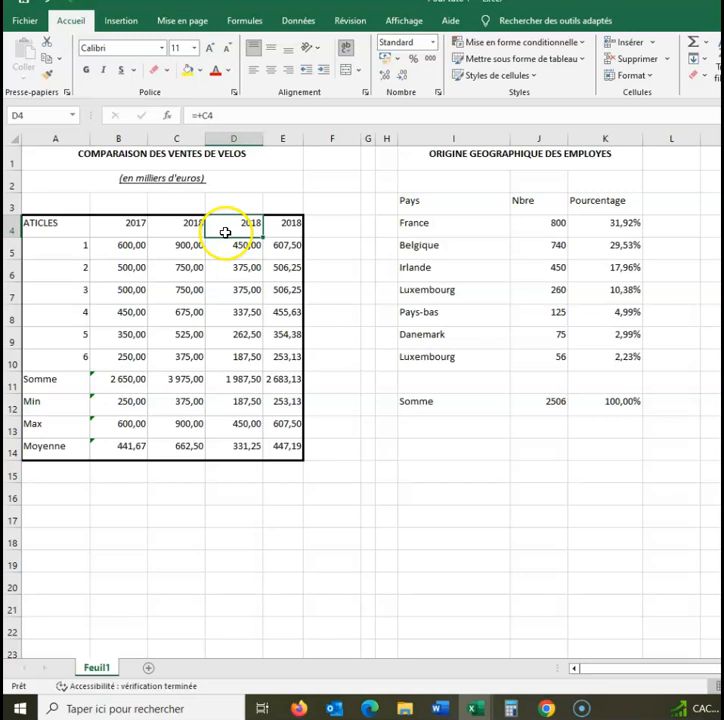
type("=")
key("Left")
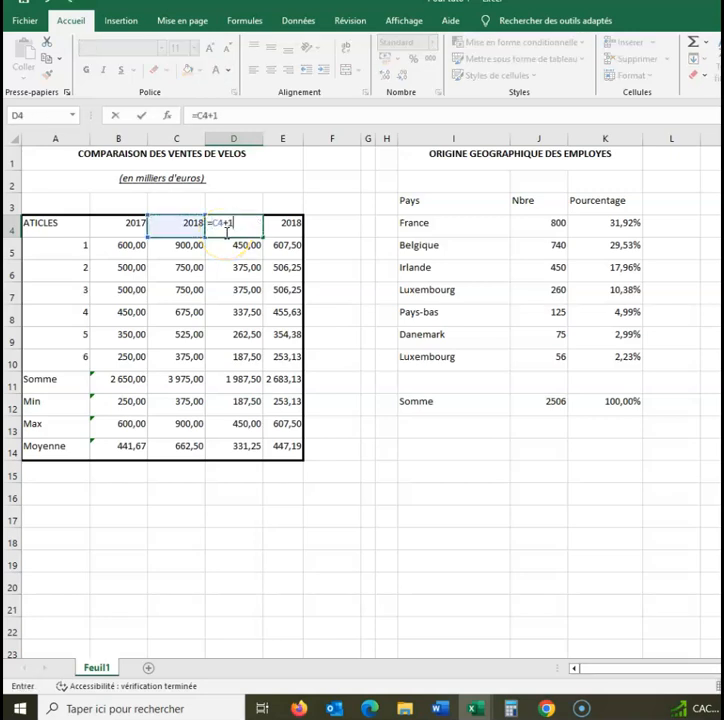
key("Return")
left_click(226, 231)
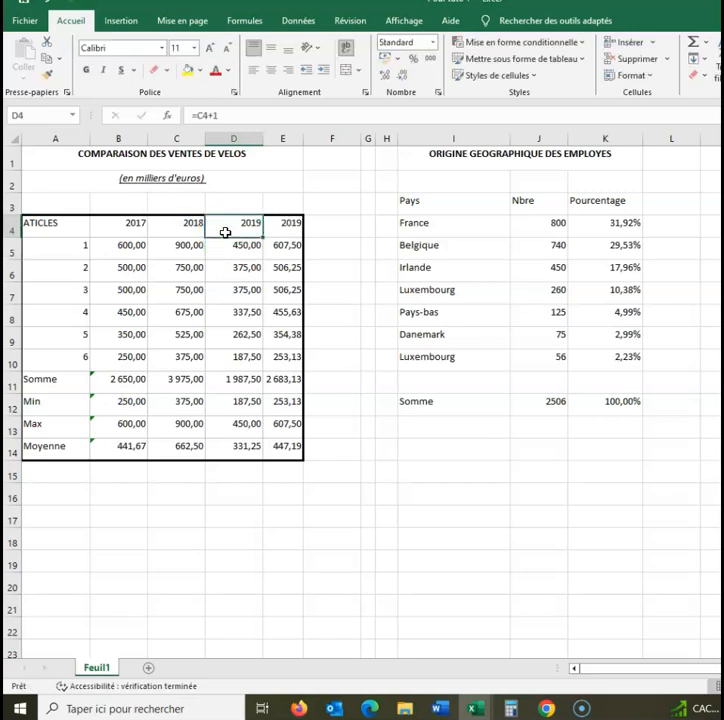
Replace the year formula in E4 with the year in D4 plus 1
left_click(283, 223)
type("=")
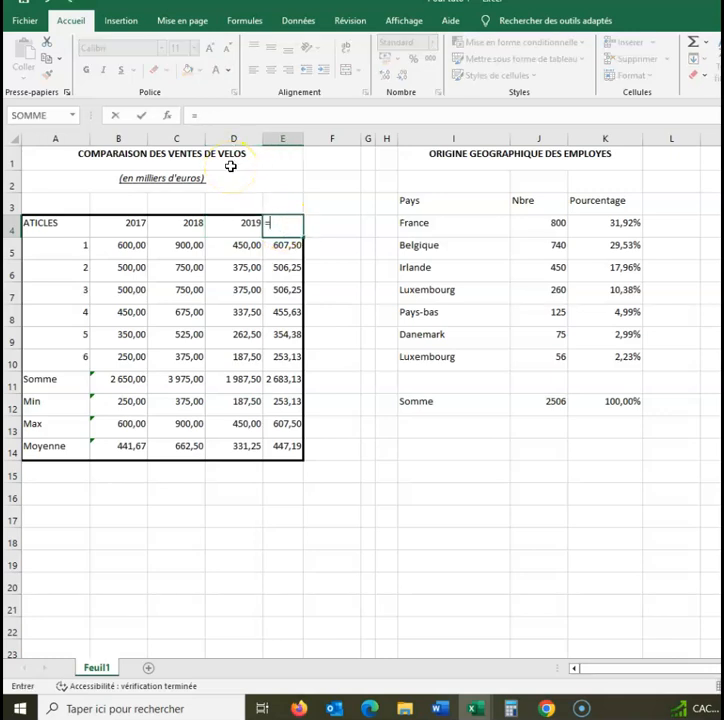
key("Left")
type("+1")
key("Return")
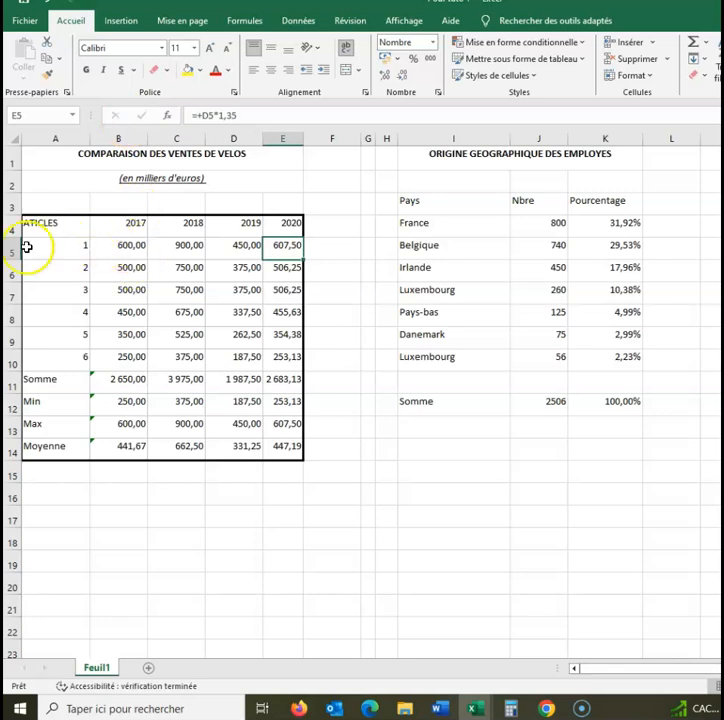
Set the font colour of the sales table's header row A4:E4 to red
left_click_drag(32, 228, 270, 228)
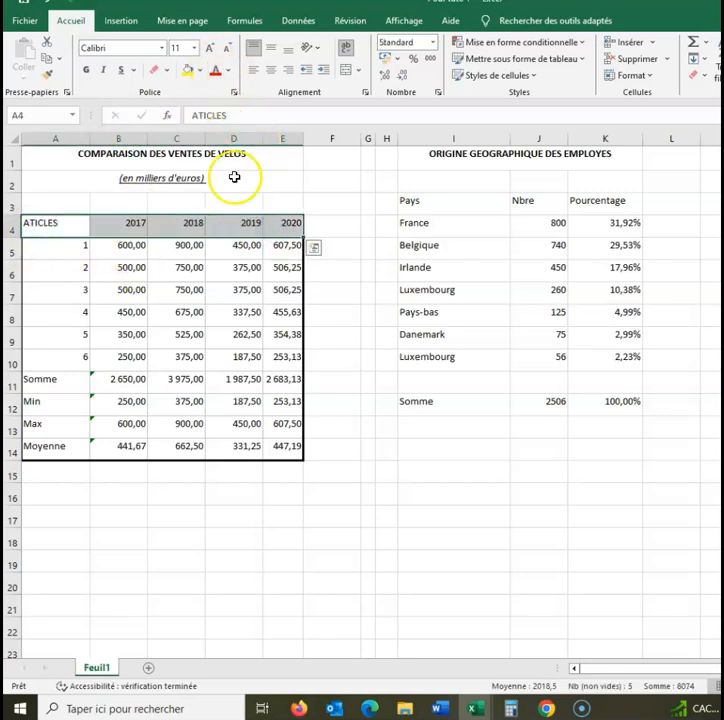
left_click(218, 70)
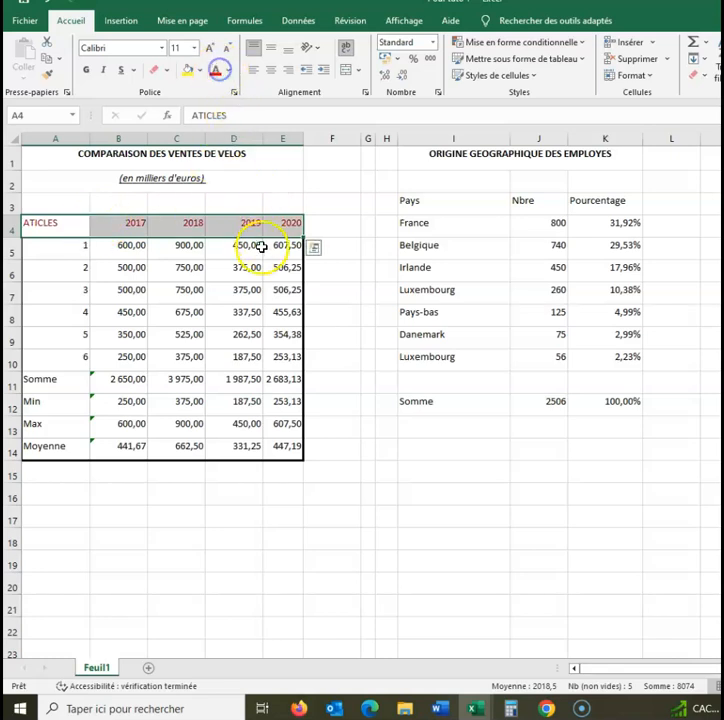
Fill the Moyenne row A14:E14 of the sales table with yellow
left_click(214, 281)
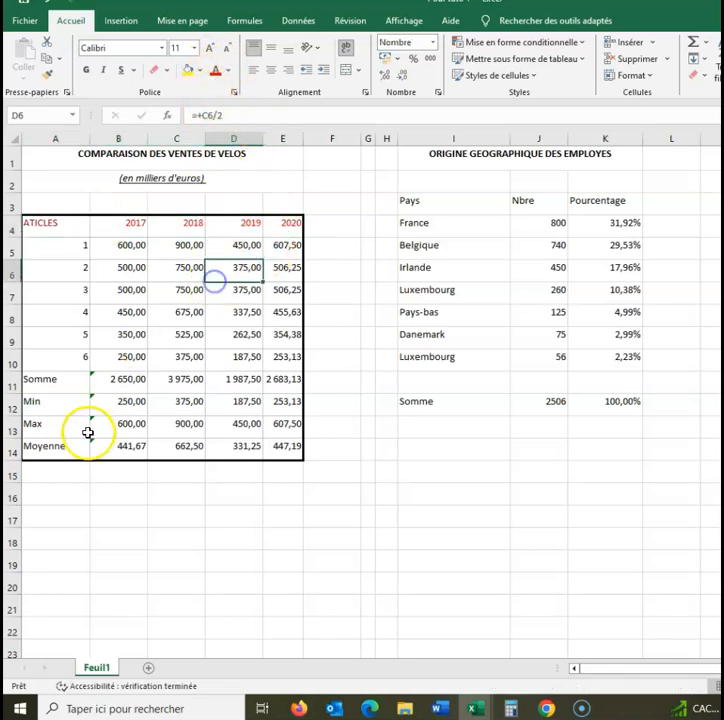
left_click_drag(45, 450, 283, 455)
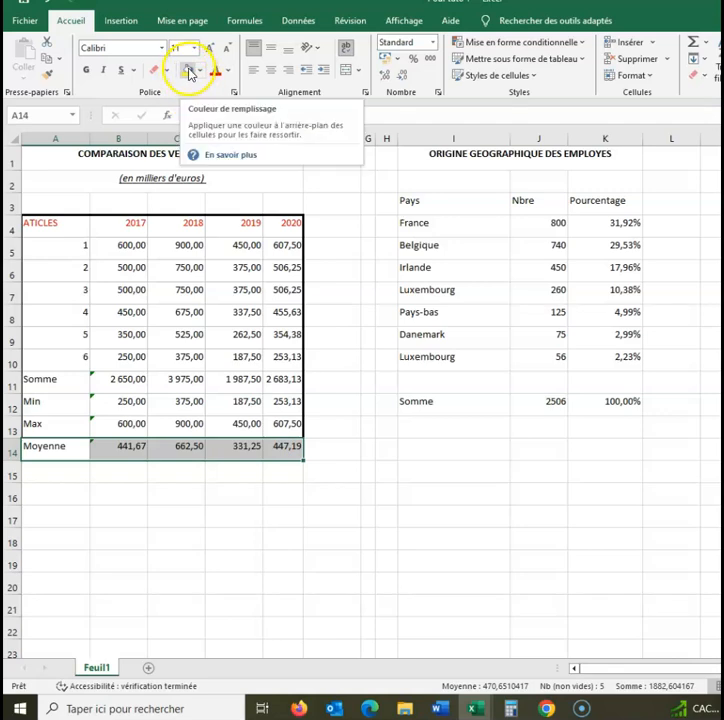
left_click(190, 75)
left_click(187, 564)
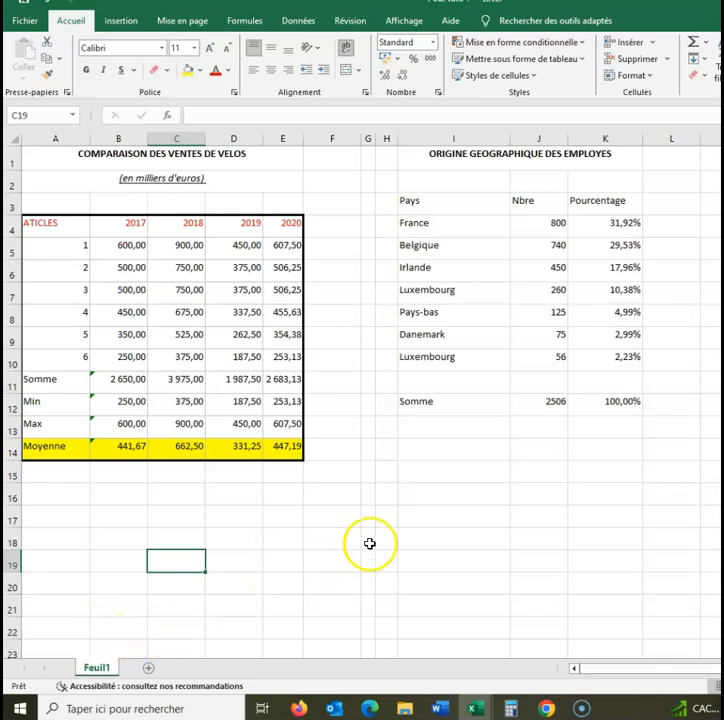
Rename the Feuil1 sheet as Ventes velos and add a new sheet after it
right_click(98, 676)
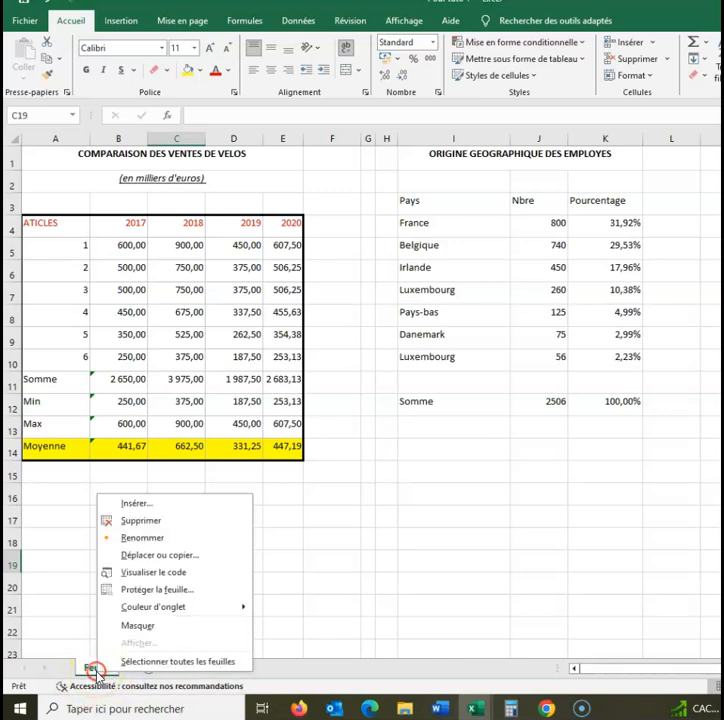
left_click(160, 543)
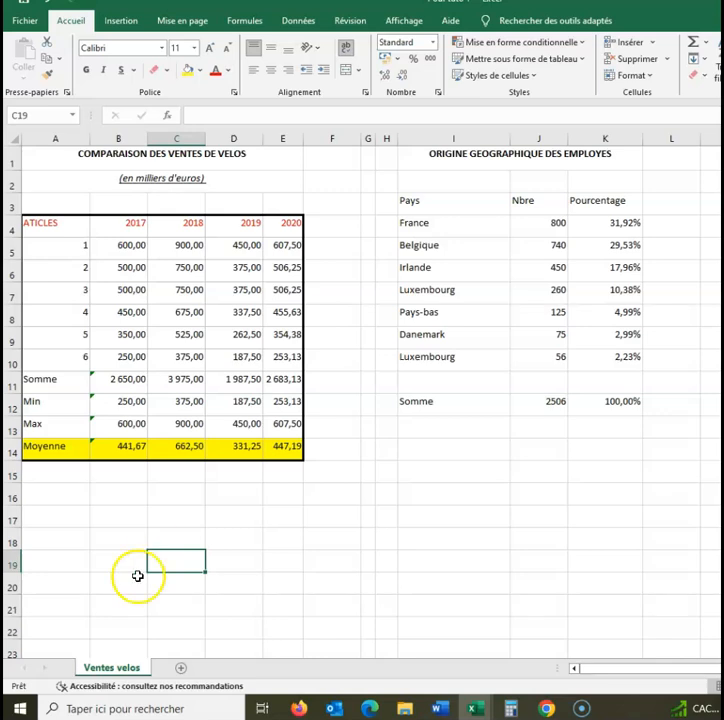
left_click(181, 668)
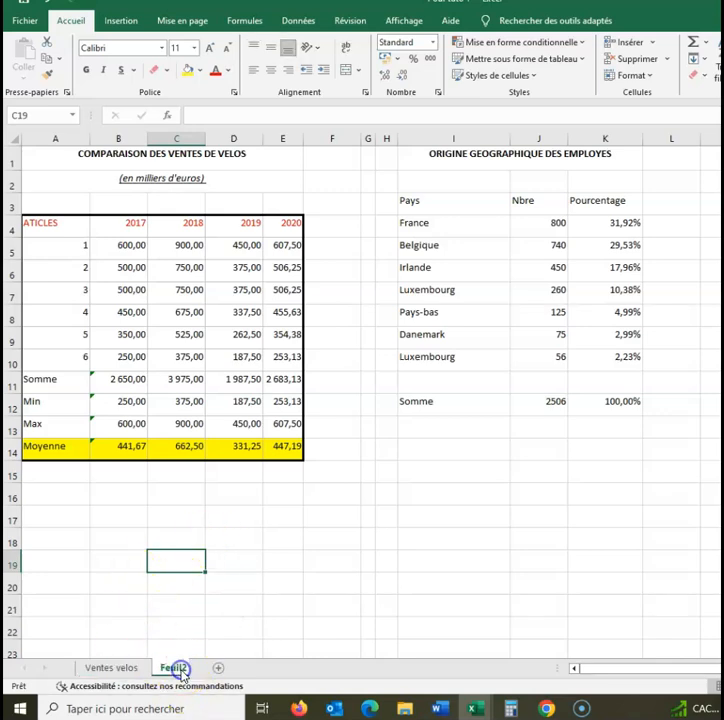
left_click(108, 668)
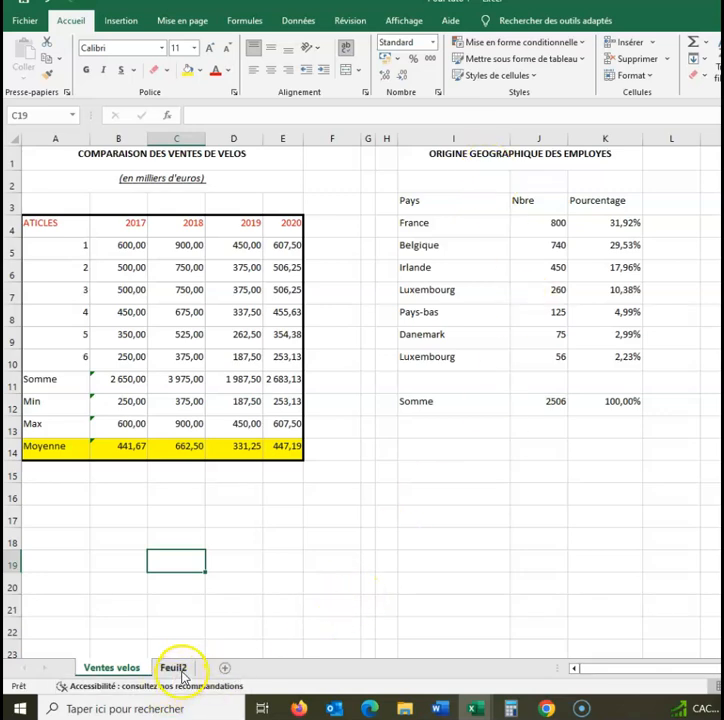
Rename the new Feuil2 sheet as origine employés
left_click(174, 668)
right_click(181, 674)
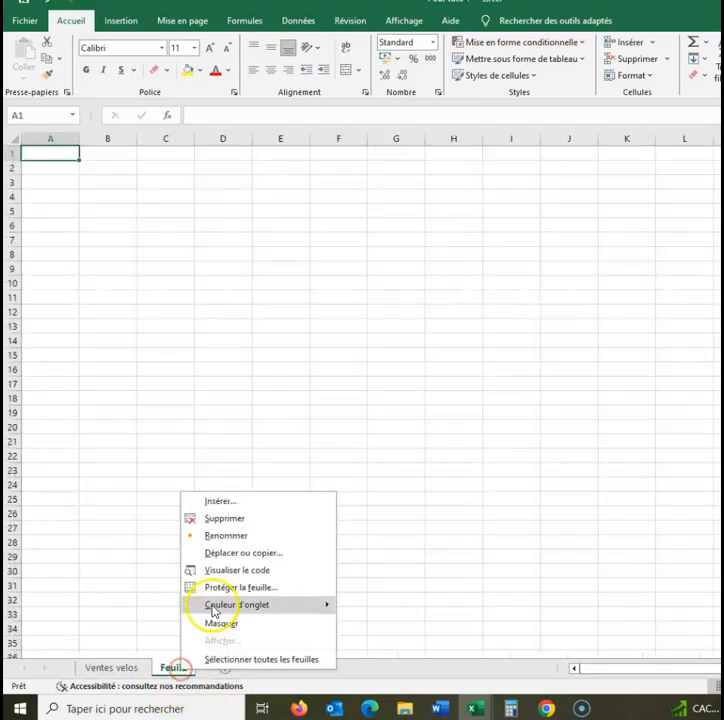
left_click(232, 537)
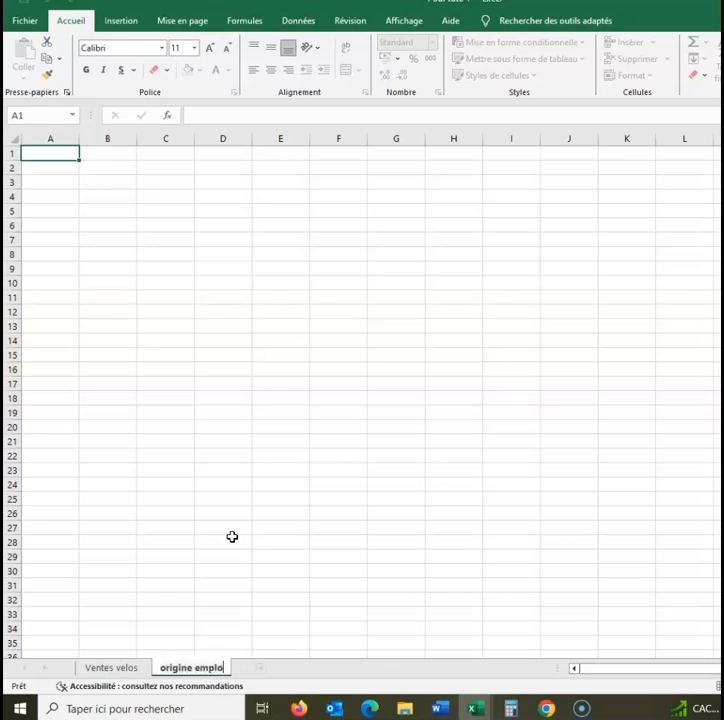
key("Return")
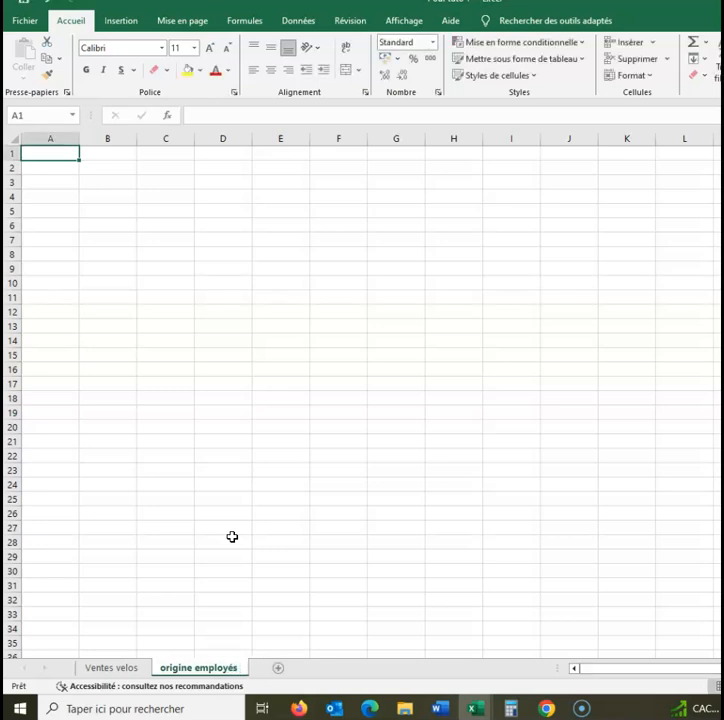
Cut the employee origin table I1:K13 from the Ventes velos sheet and paste it at A3 of the origine employés sheet
left_click(105, 668)
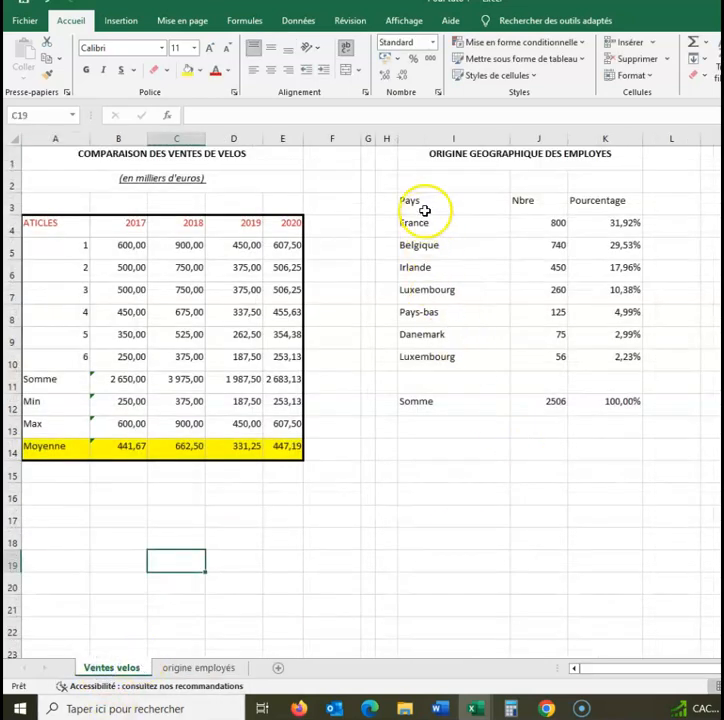
left_click_drag(408, 162, 481, 421)
right_click(457, 273)
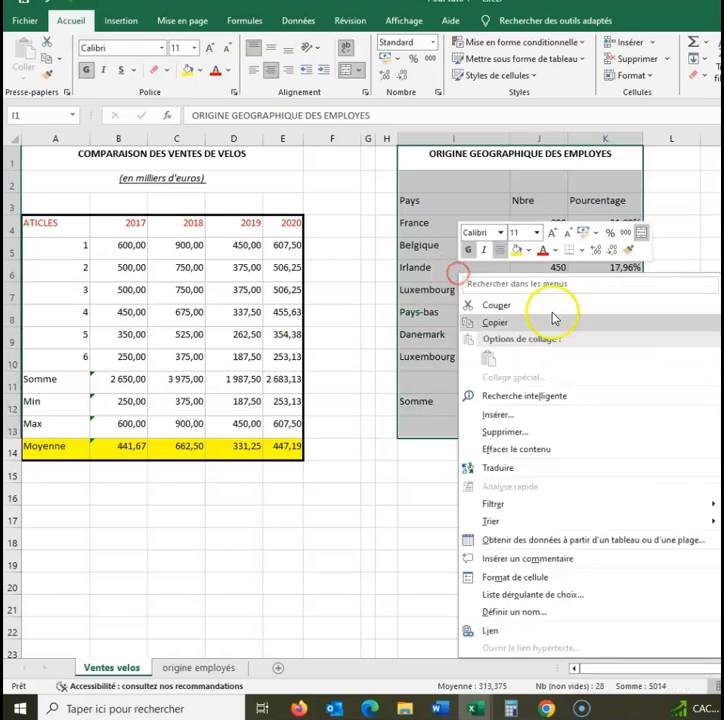
left_click(498, 304)
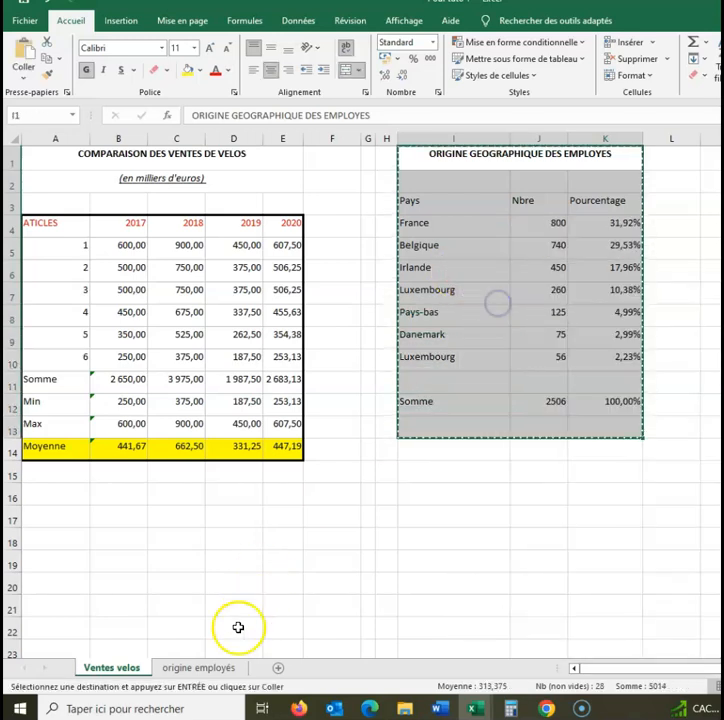
left_click(214, 676)
left_click(53, 180)
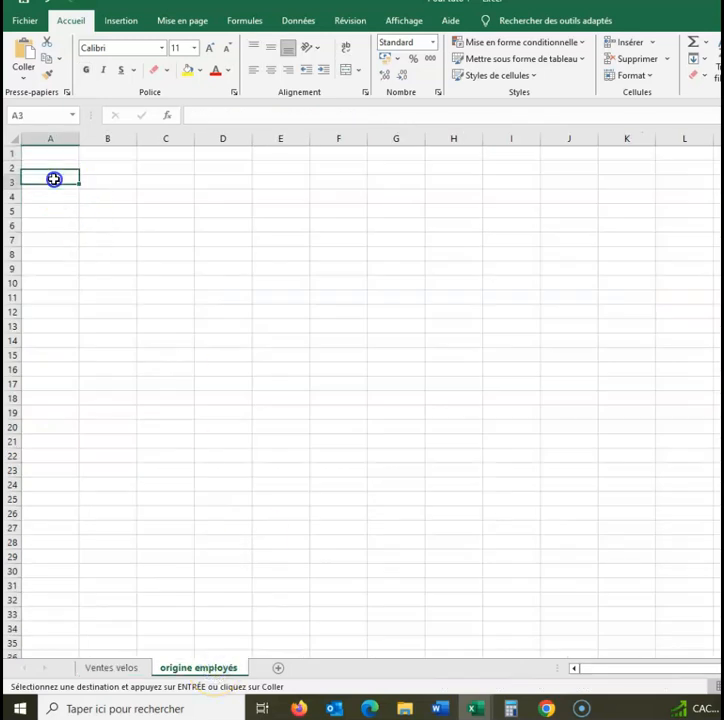
right_click(54, 180)
left_click(88, 264)
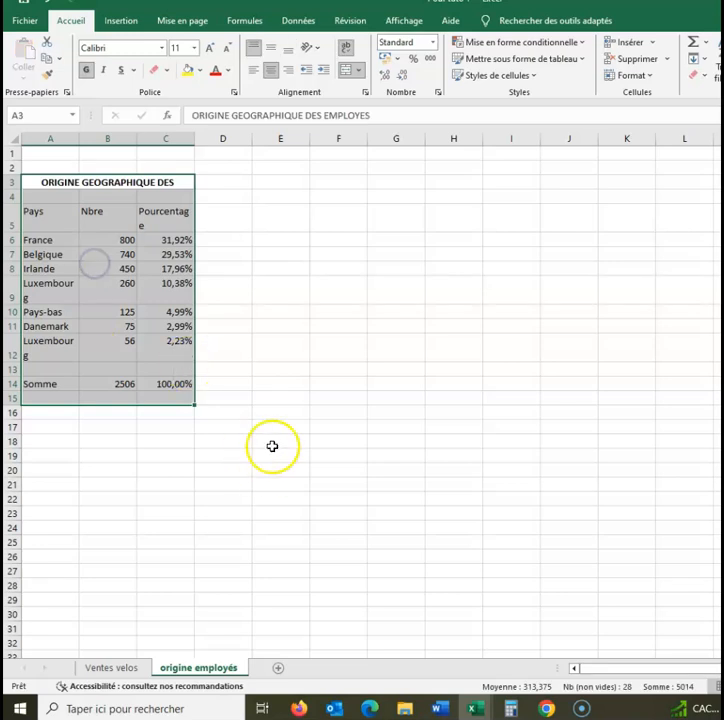
left_click(277, 427)
Select A1:E17 on the Ventes velos sheet and set the print settings to print only the selection
left_click(112, 667)
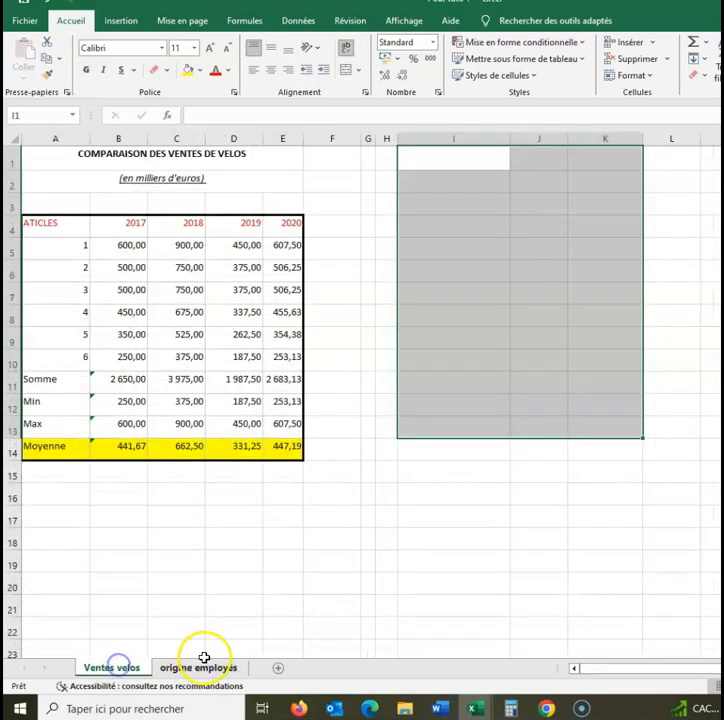
left_click(233, 558)
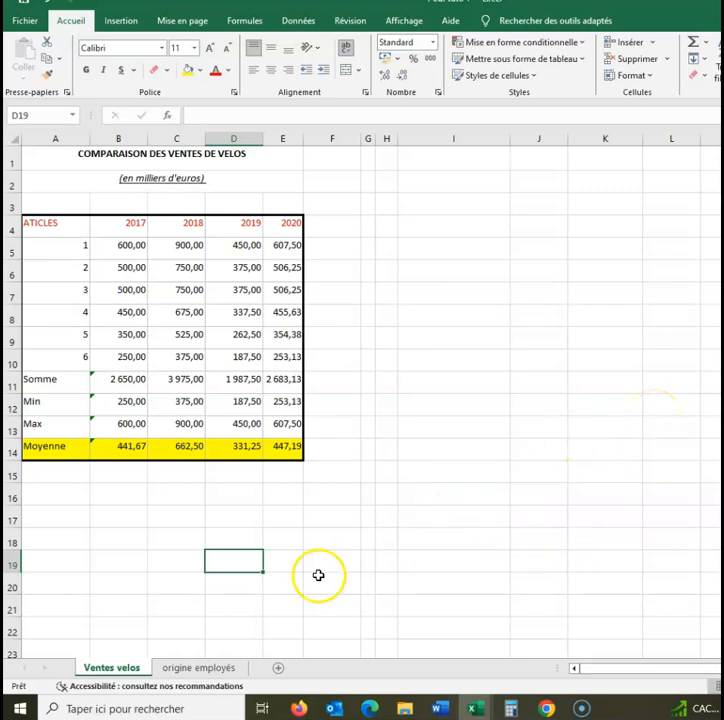
left_click(115, 536)
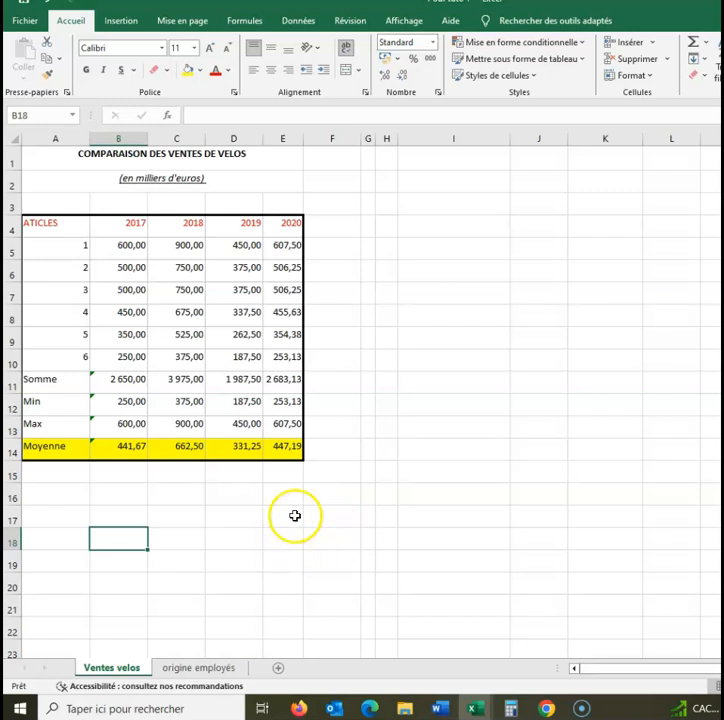
left_click_drag(300, 522, 40, 152)
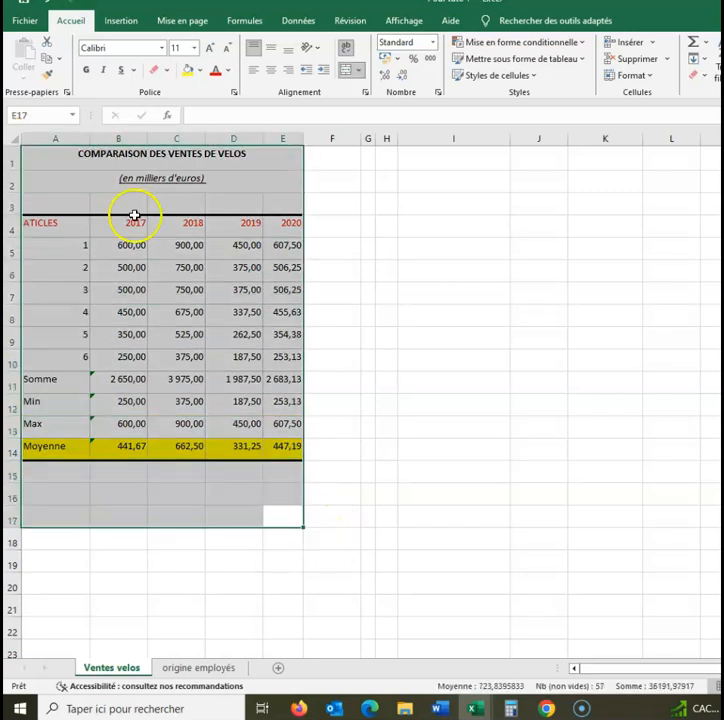
left_click(25, 20)
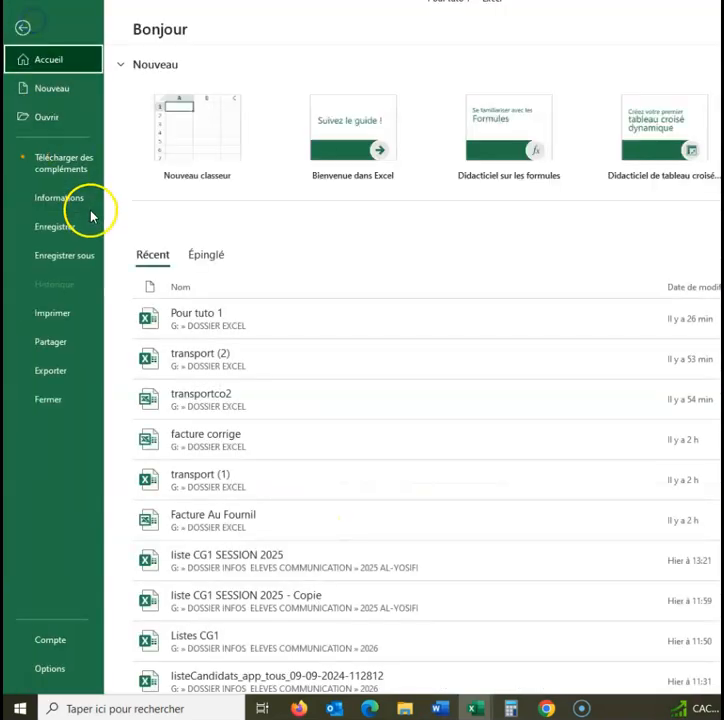
left_click(52, 316)
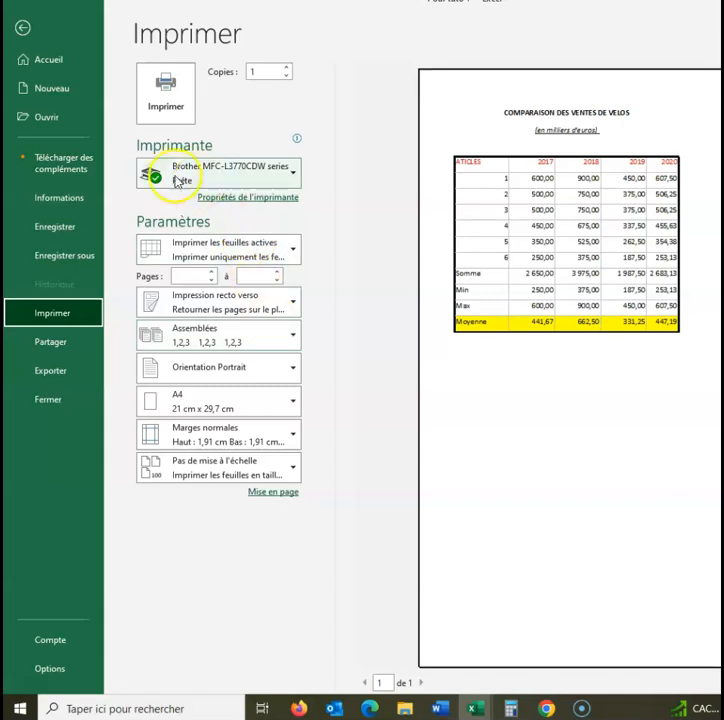
left_click(296, 256)
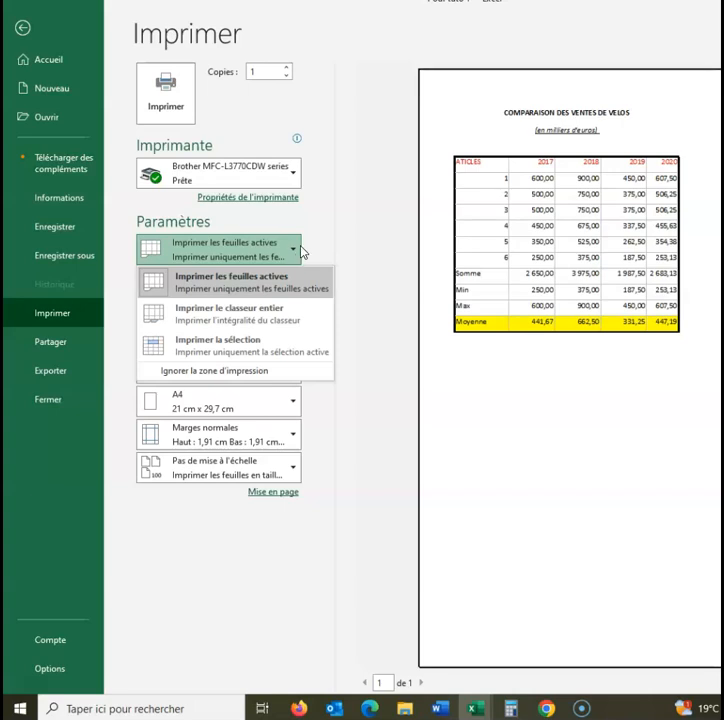
left_click(258, 349)
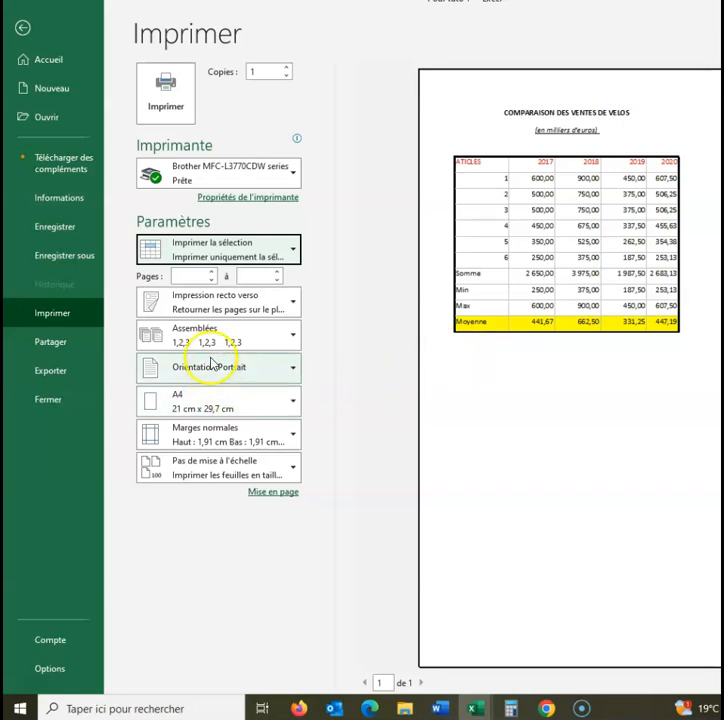
Set the print margins to Étroites and the scaling to Ajuster la feuille à une page, and return to the sheet
left_click(293, 439)
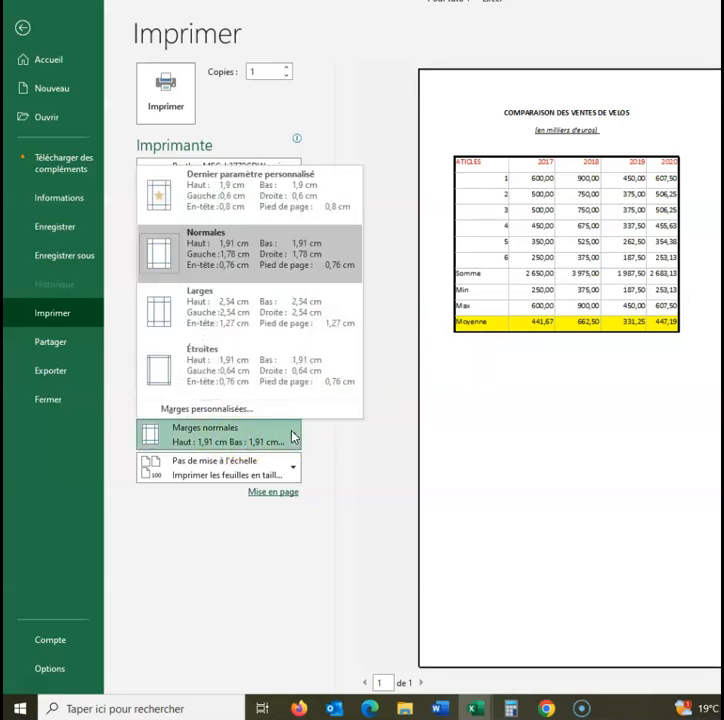
left_click(168, 381)
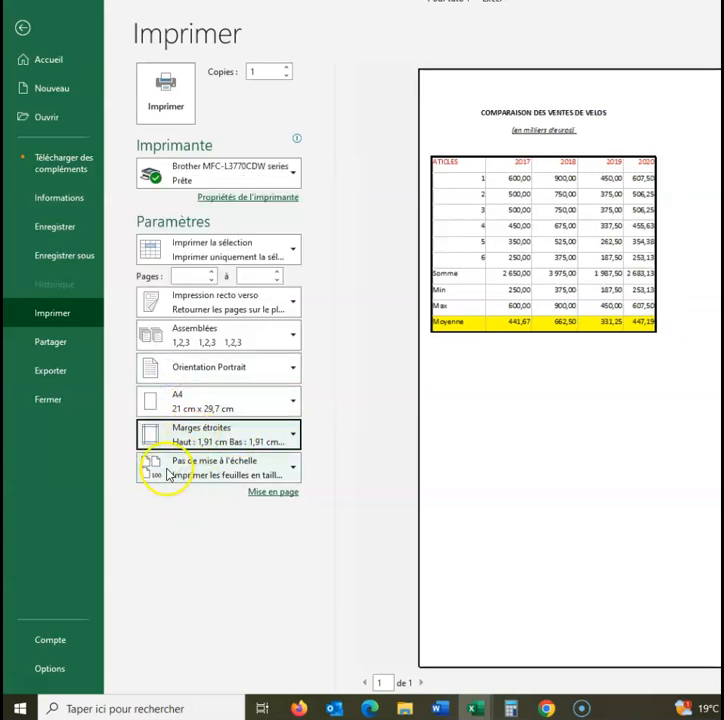
left_click(293, 474)
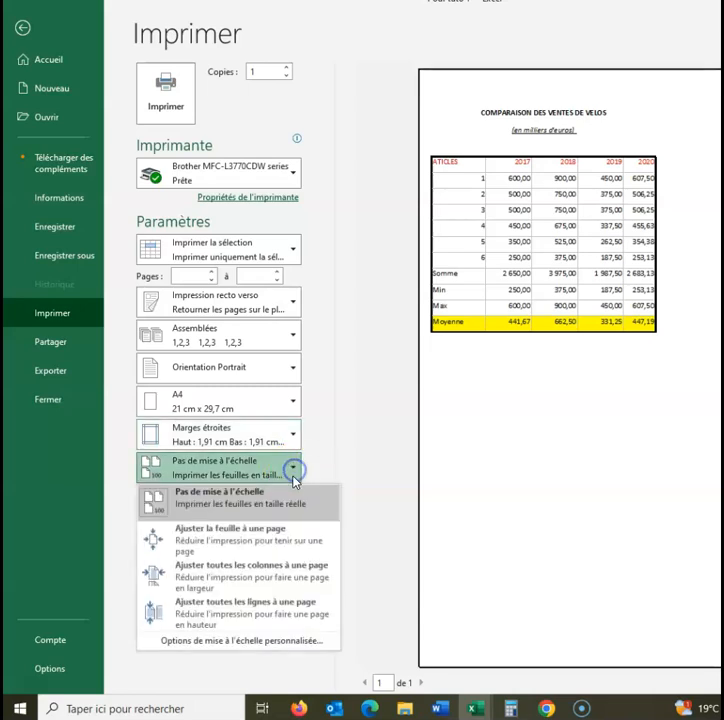
left_click(243, 547)
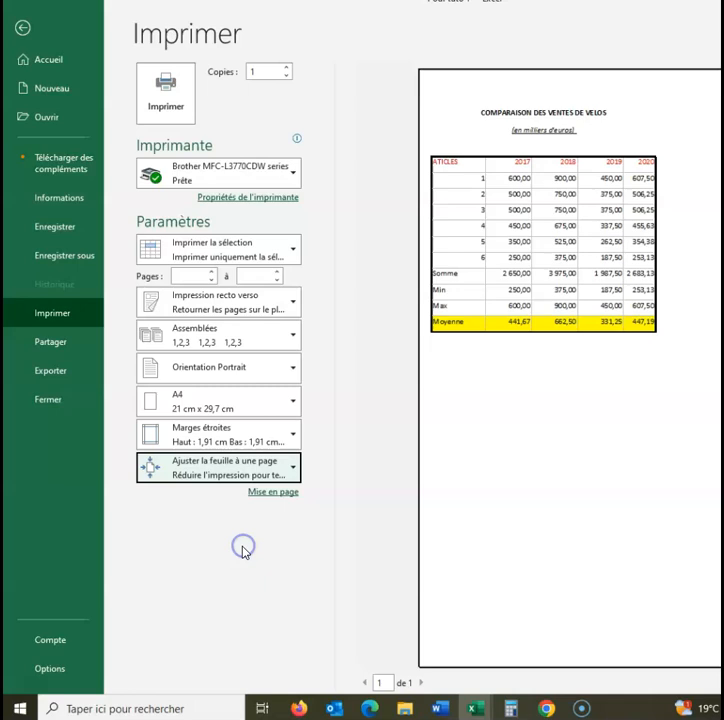
left_click(290, 465)
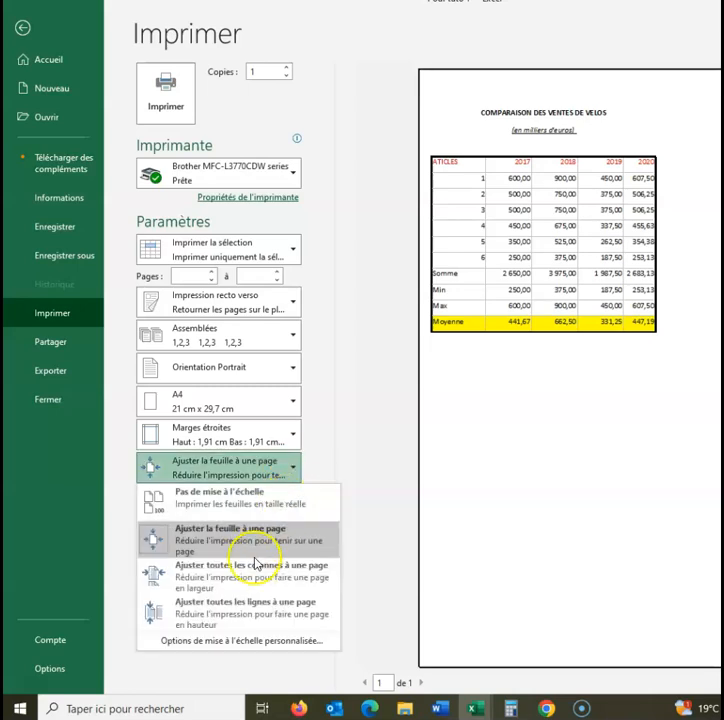
left_click(255, 546)
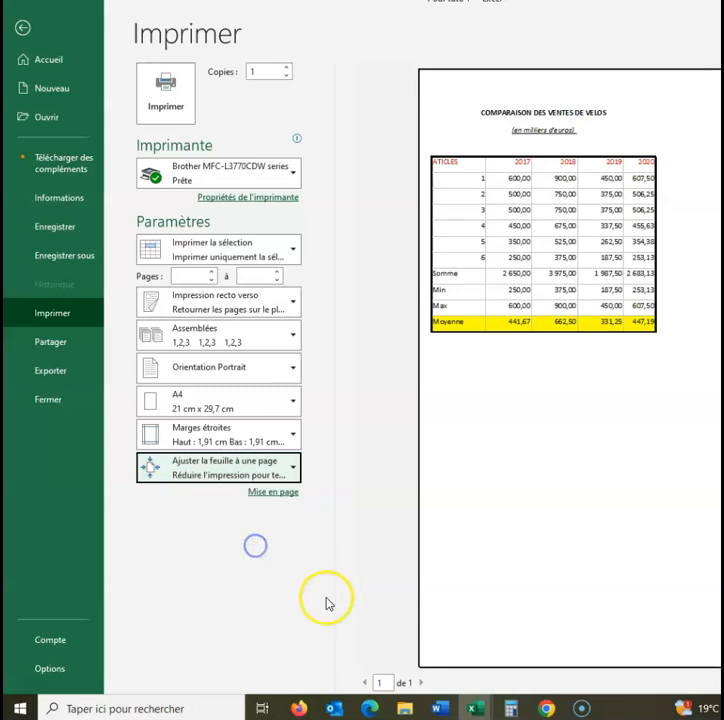
left_click(190, 115)
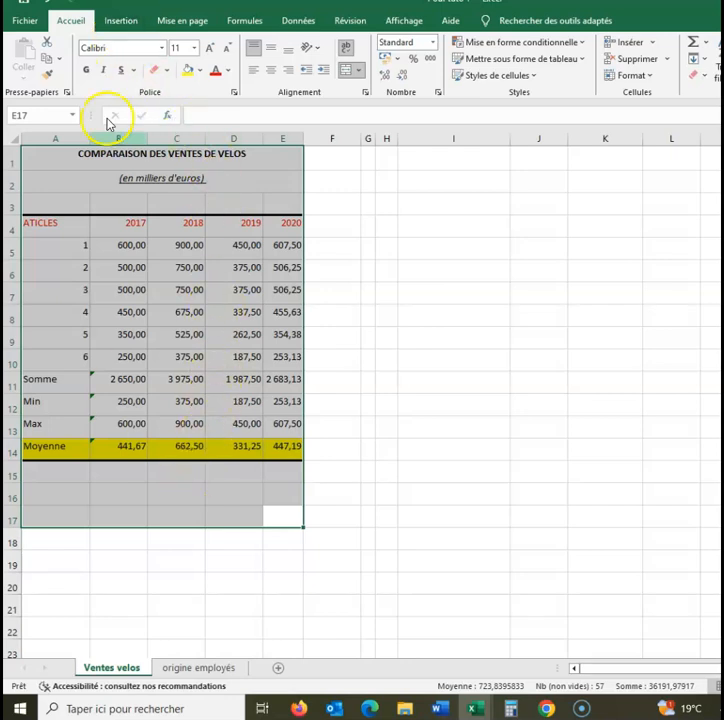
left_click(32, 21)
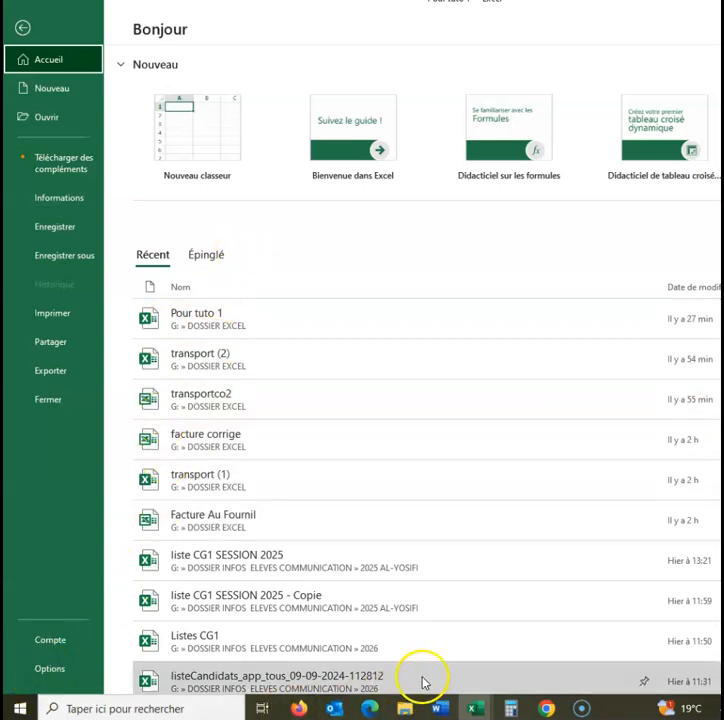
left_click(23, 27)
left_click(176, 565)
Check the Page Setup settings and view the print preview with only the empty cell C19 selected
left_click(198, 28)
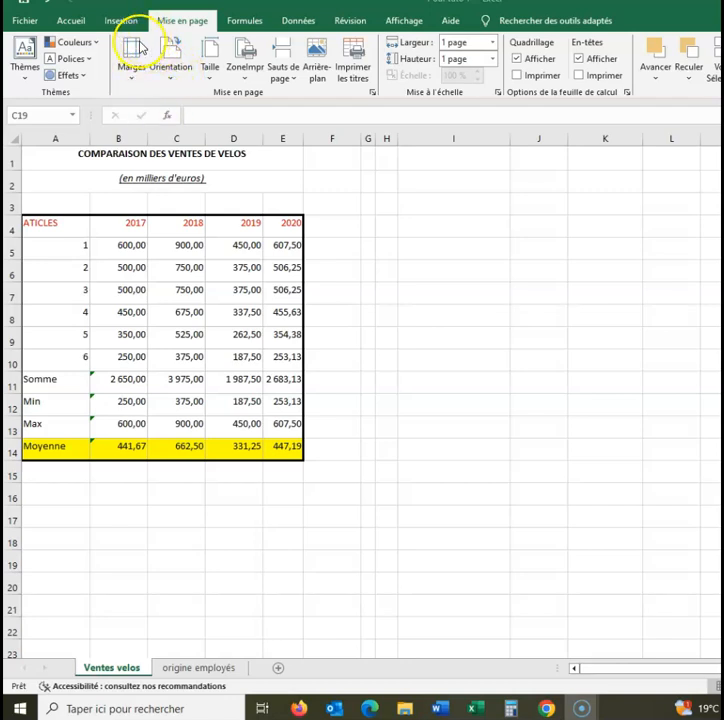
left_click(372, 93)
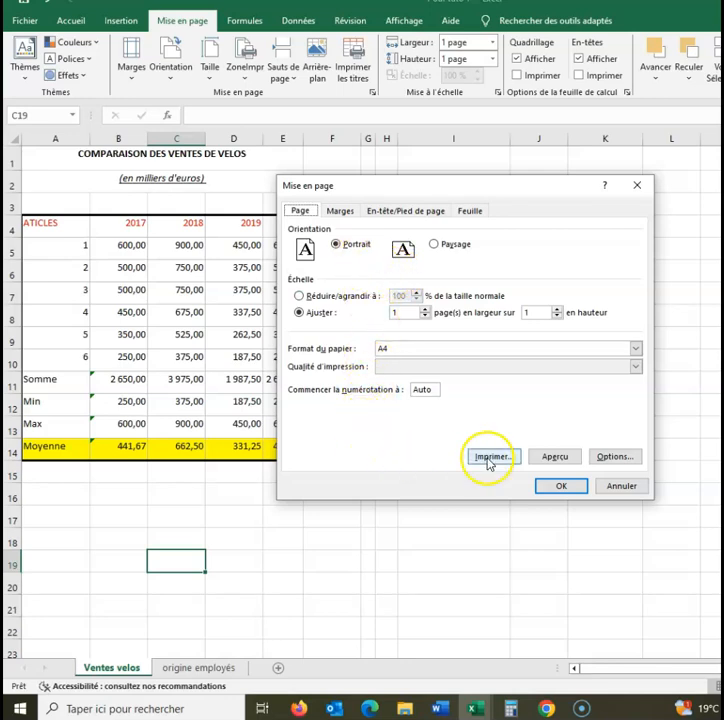
left_click(557, 461)
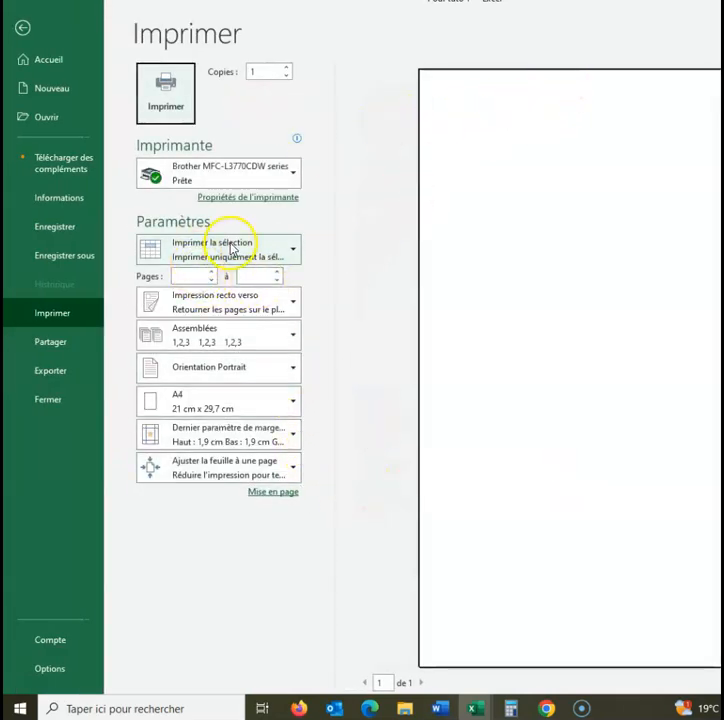
key("Escape")
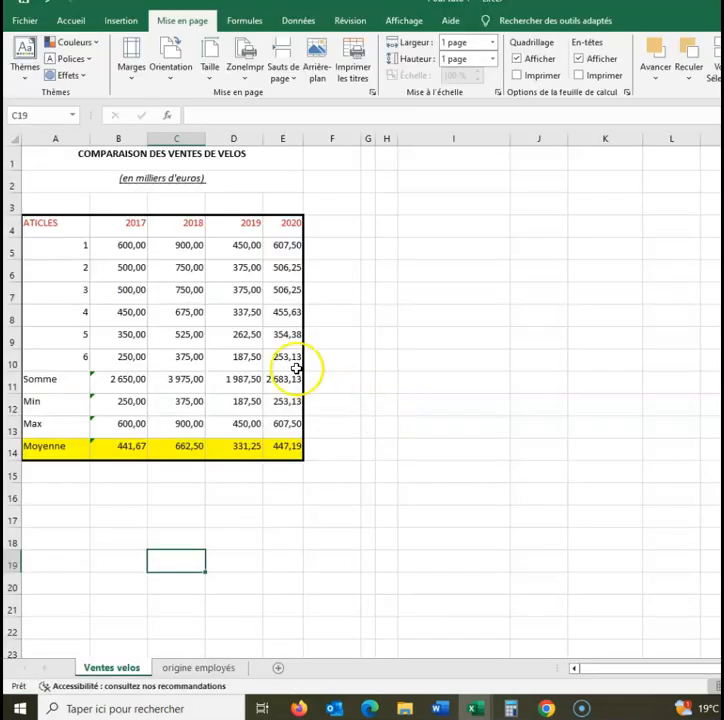
Select the sales table range A1:E15 and view its print preview from Page Setup, and return to the sheet
left_click_drag(292, 471, 45, 158)
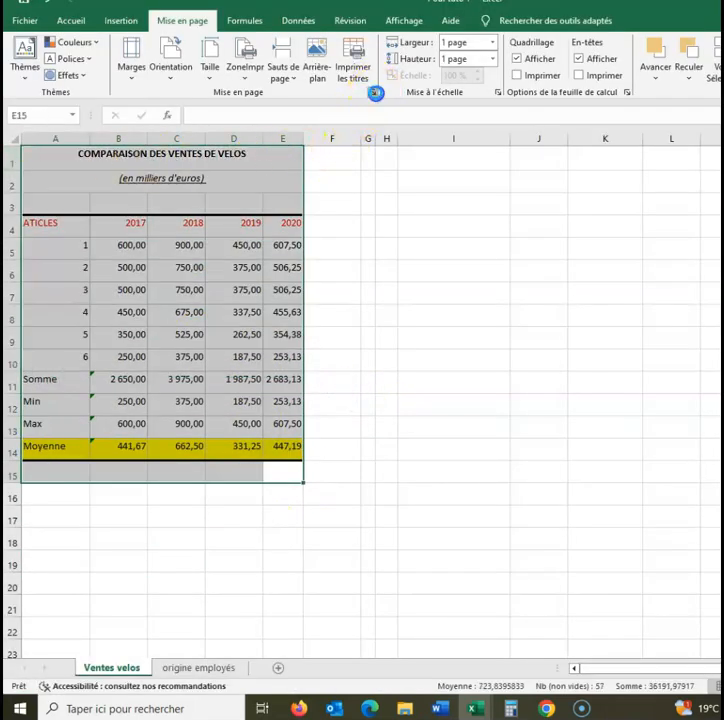
left_click(373, 92)
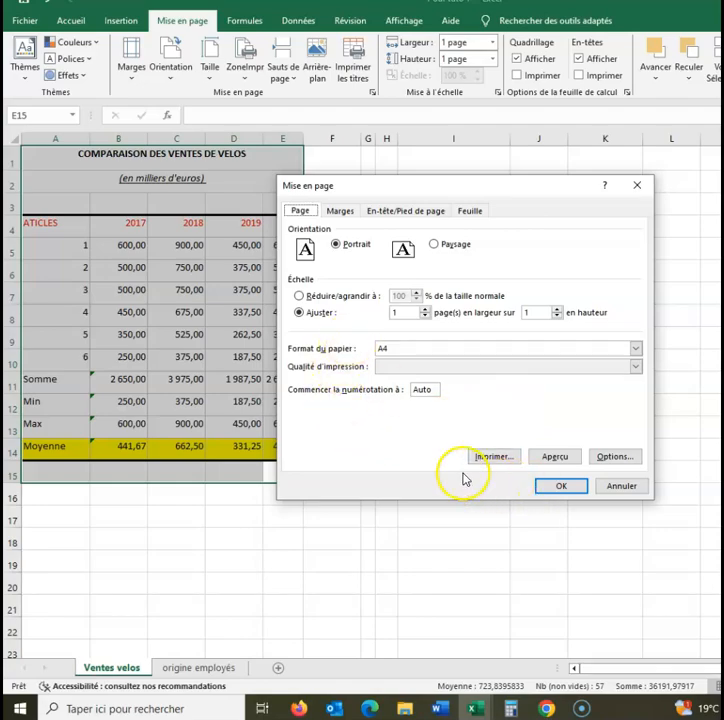
left_click(555, 457)
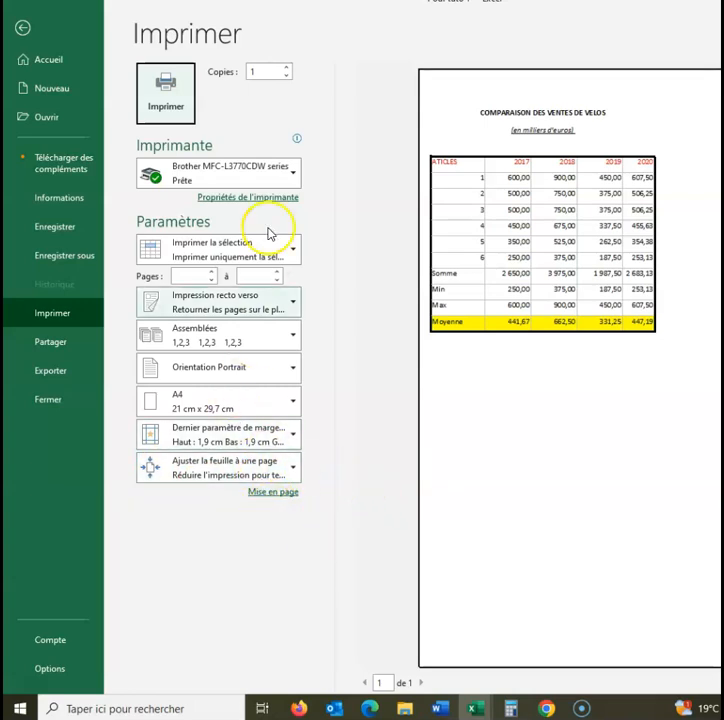
left_click(35, 688)
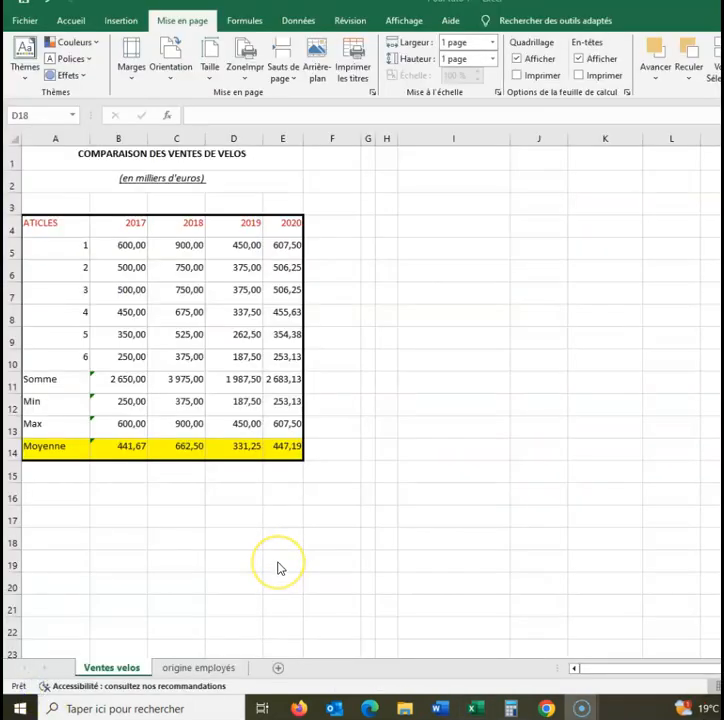